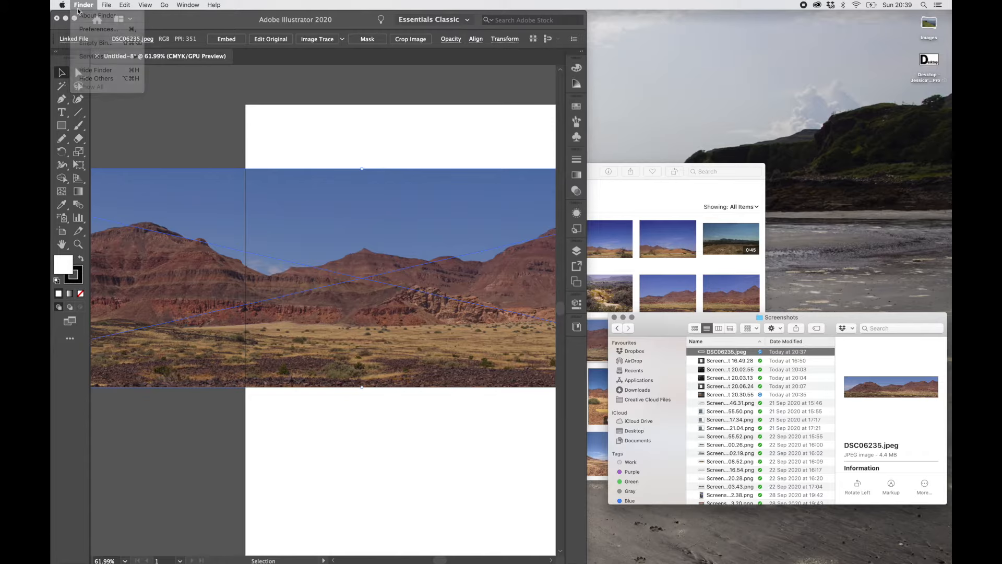
- Maximize the Illustrator window and scale the linked desert panorama down to slightly wider than the page
double_click(81, 20)
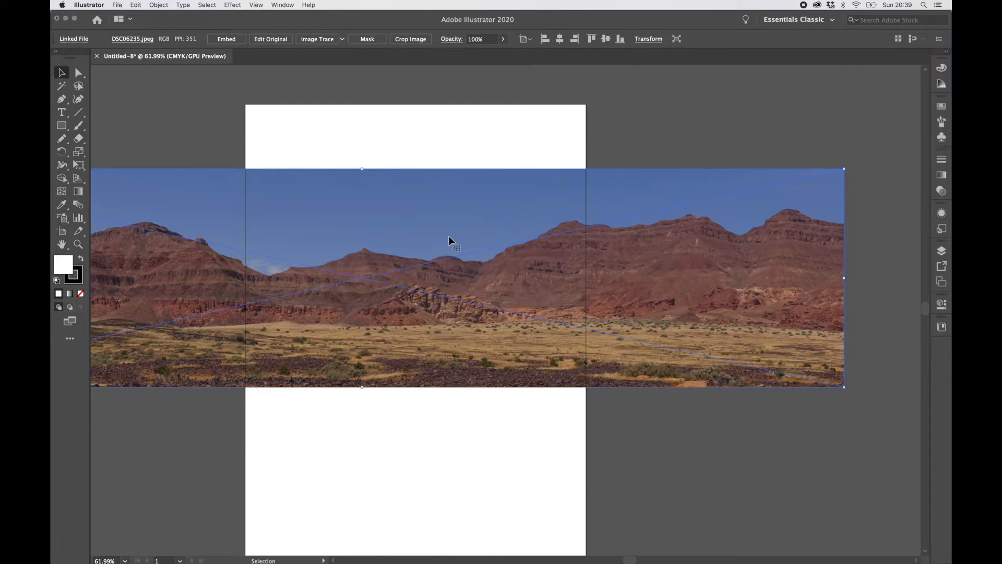
scroll(452, 240, "down", 5)
left_click_drag(460, 263, 551, 293)
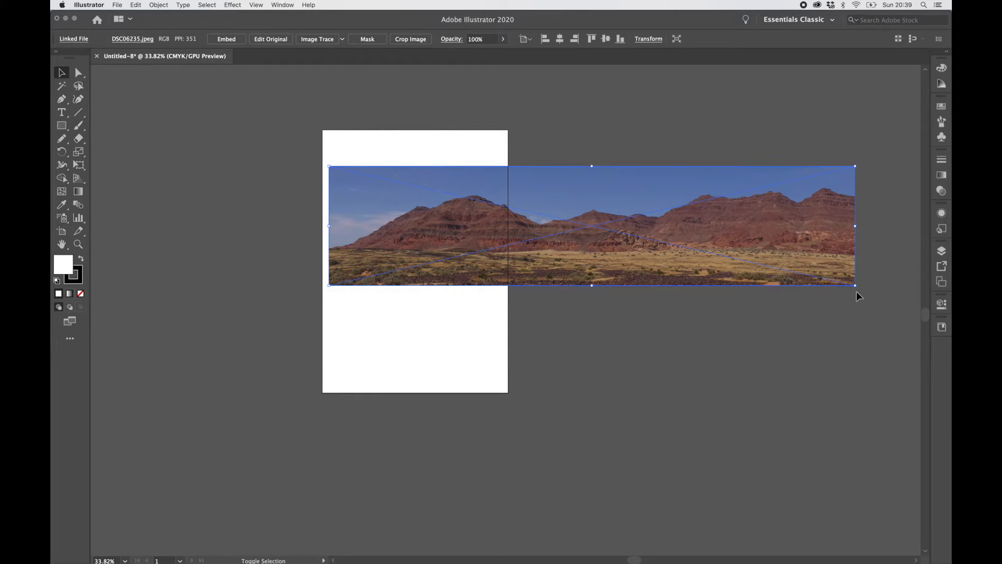
left_click_drag(856, 286, 631, 214)
left_click(434, 264)
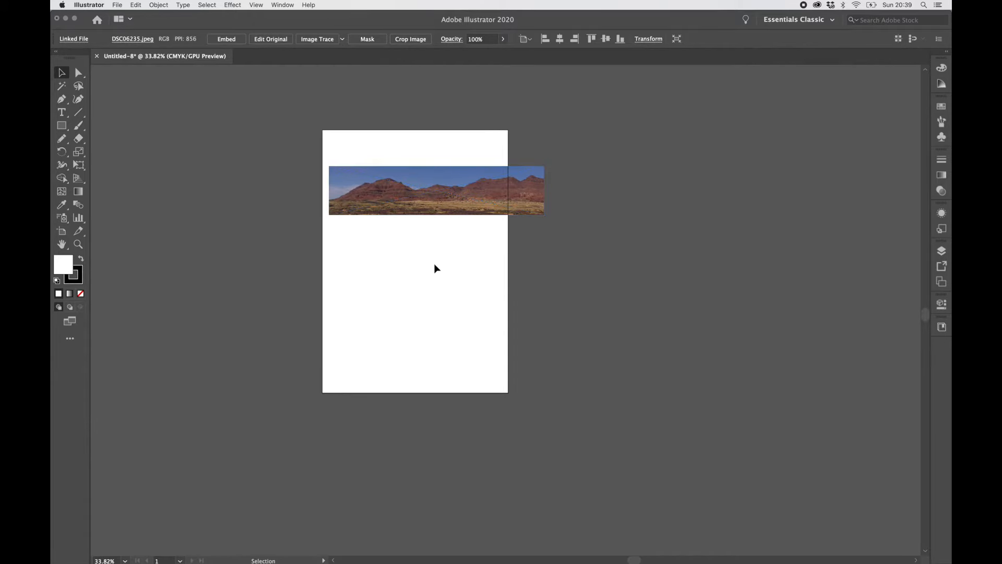
- Move the panorama so it is centred across the page, overlapping both side edges
scroll(434, 264, "up", 4)
scroll(437, 267, "up", 3)
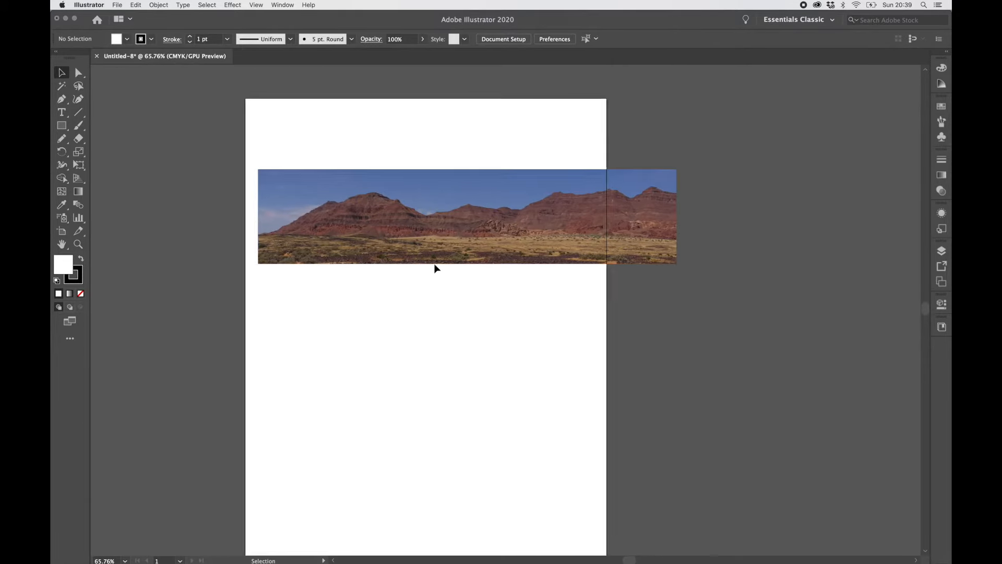
left_click_drag(455, 228, 412, 238)
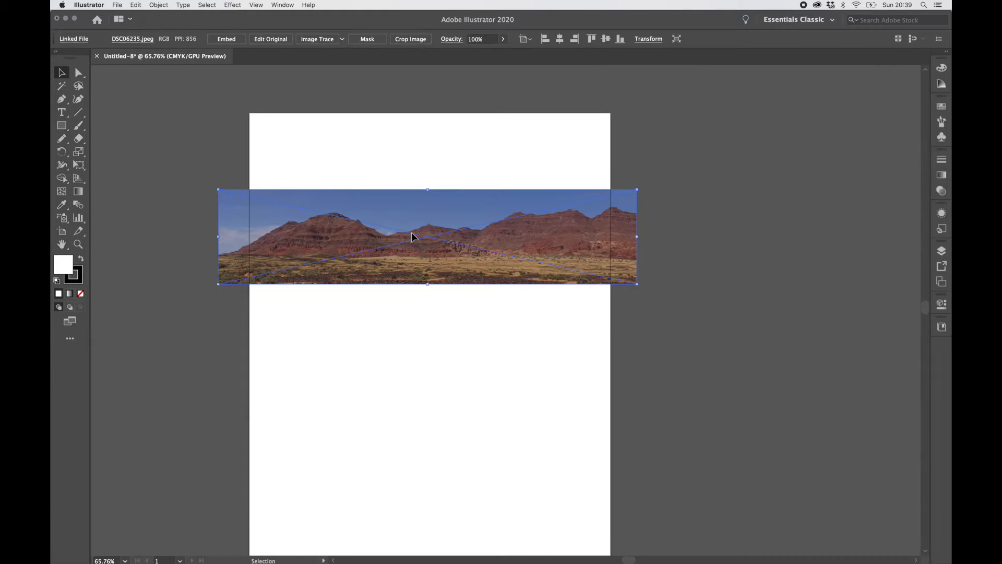
- Crop the panorama at both ends so it lies within the page width, accepting an embedded copy
double_click(411, 233)
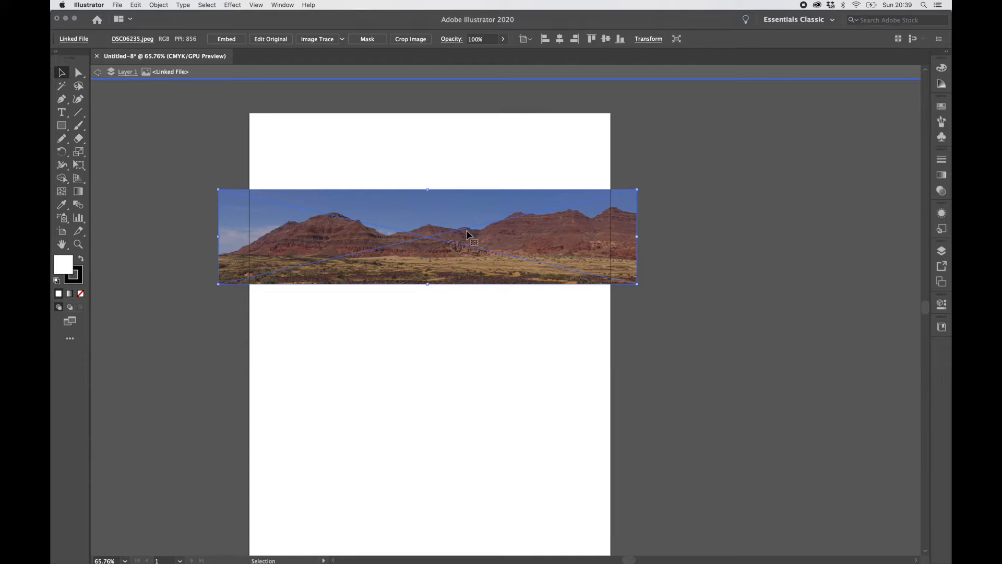
left_click(412, 38)
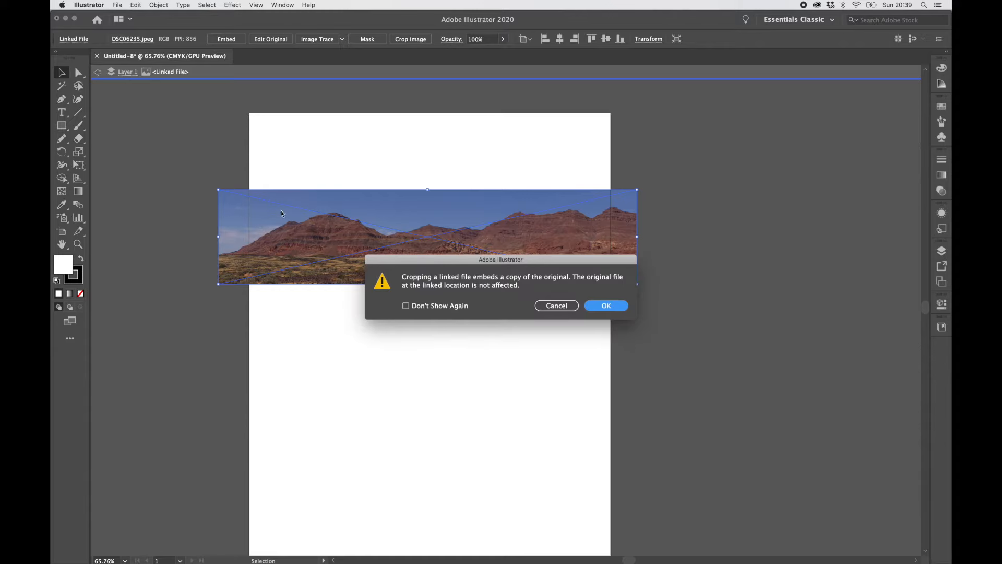
left_click(608, 306)
left_click_drag(236, 200, 301, 180)
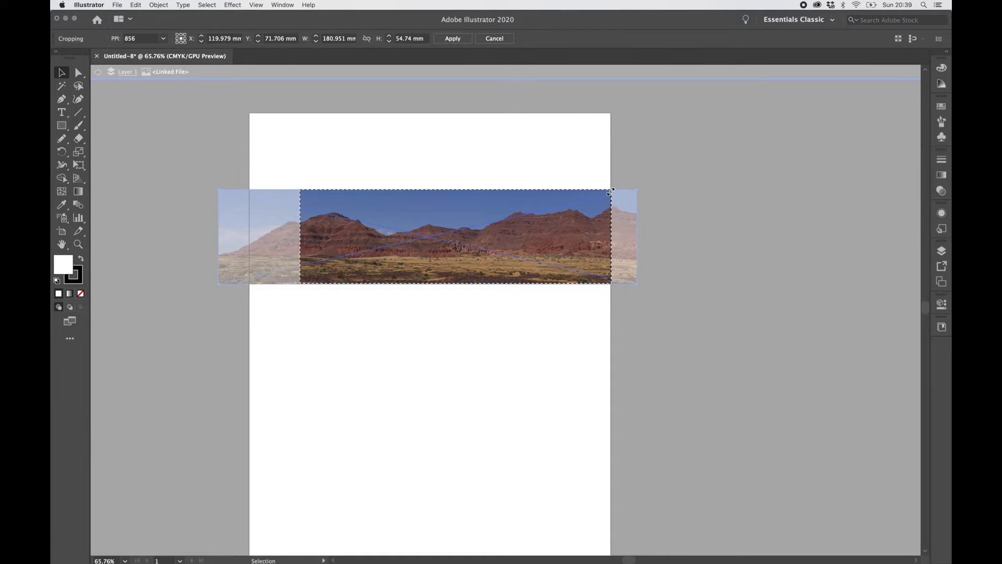
left_click_drag(610, 191, 590, 183)
left_click_drag(302, 194, 328, 189)
left_click(452, 39)
- Reposition the cropped photo in the upper part of the page and enlarge it to nearly the page width
left_click_drag(471, 225, 418, 178)
left_click_drag(537, 236, 593, 276)
left_click(501, 307)
left_click_drag(449, 214, 515, 250)
scroll(447, 214, "up", 5)
left_click(724, 400)
left_click(444, 230)
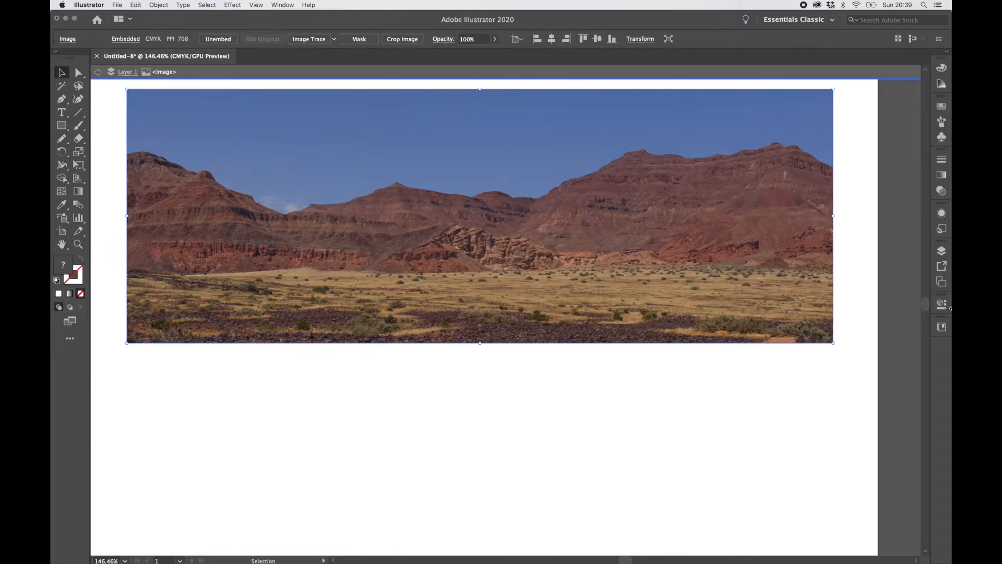
- Exit isolation mode and add a new layer above Layer 1
left_click(942, 251)
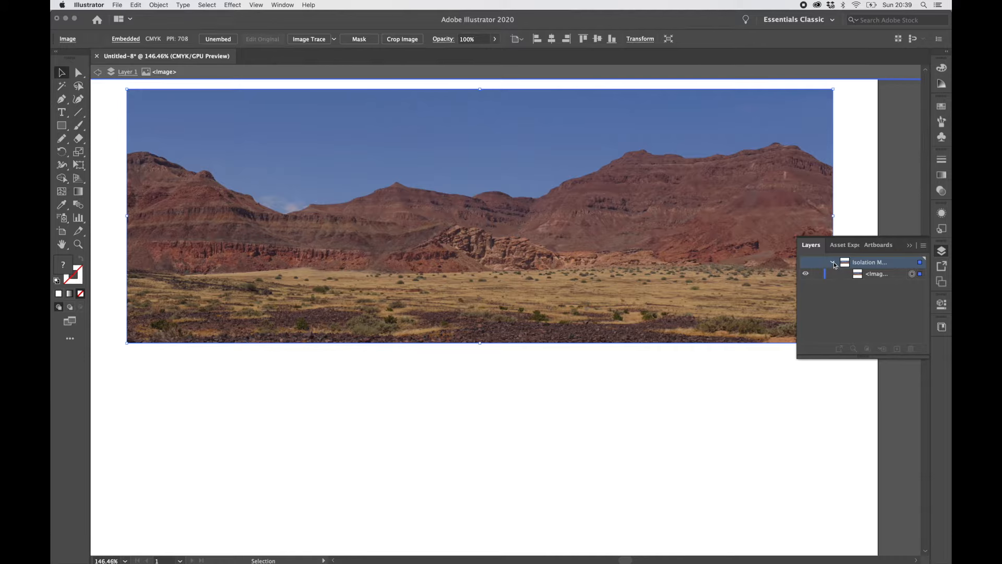
double_click(795, 387)
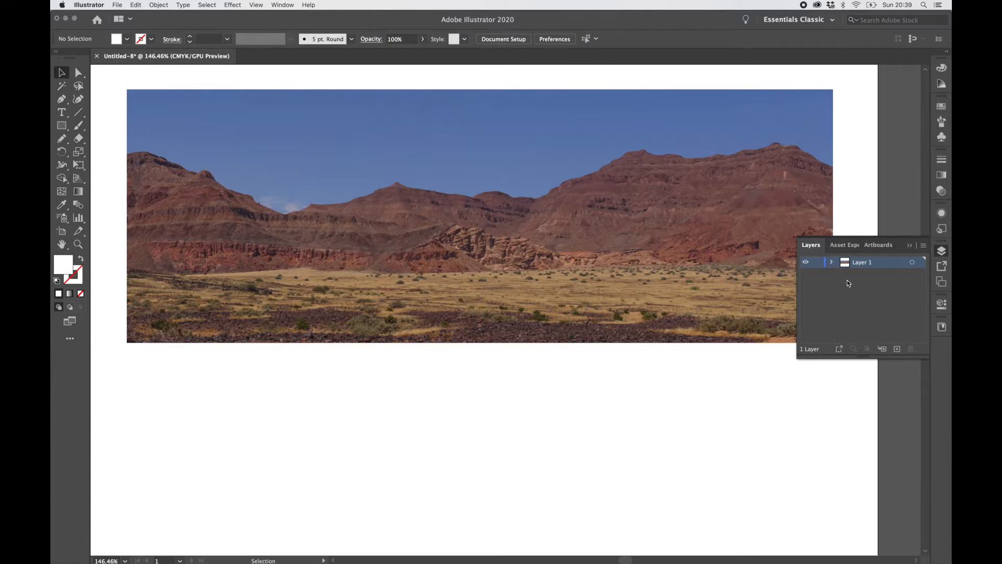
left_click(898, 349)
- Rename Layer 1 as Photo and lock it
left_click(867, 276)
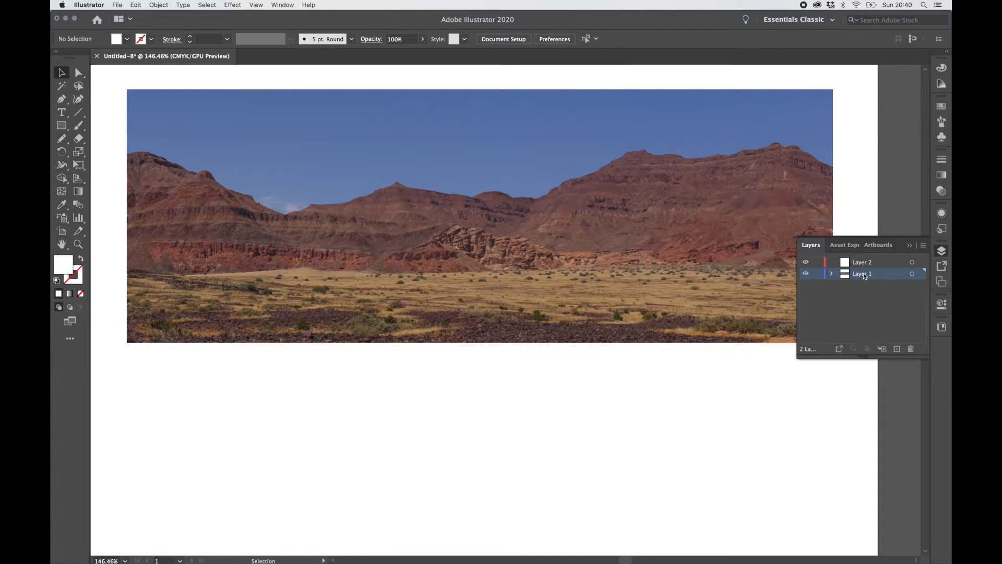
double_click(865, 275)
type("Photo")
left_click(868, 304)
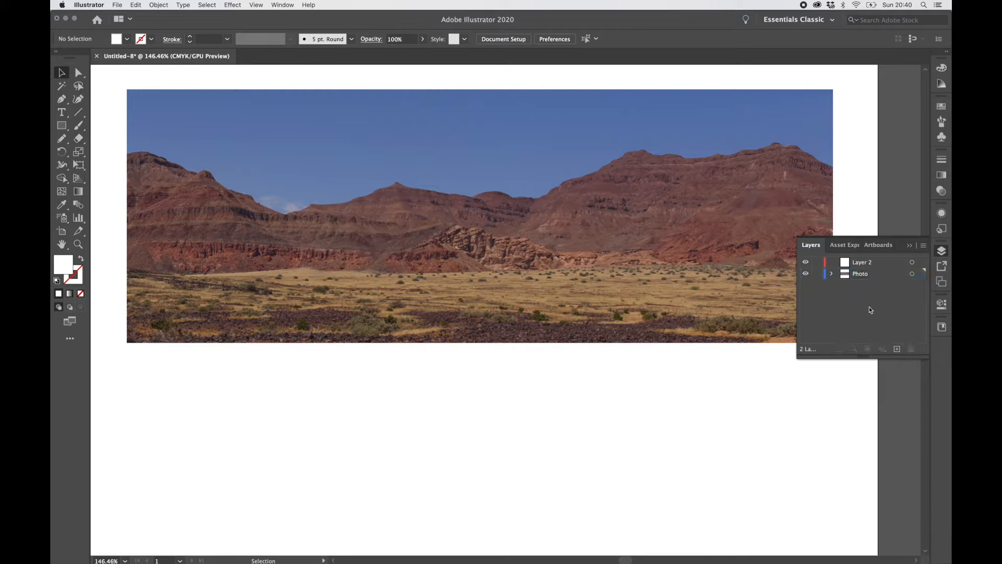
left_click(818, 275)
- Rename Layer 2 as Lava Lines
left_click(870, 267)
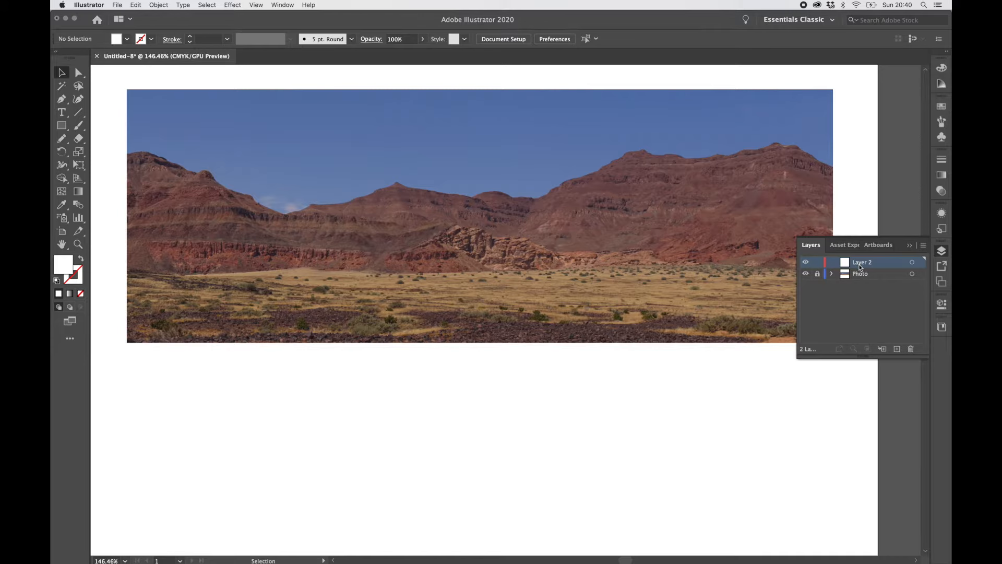
double_click(859, 265)
type("Lava Line")
type("s")
key("Return")
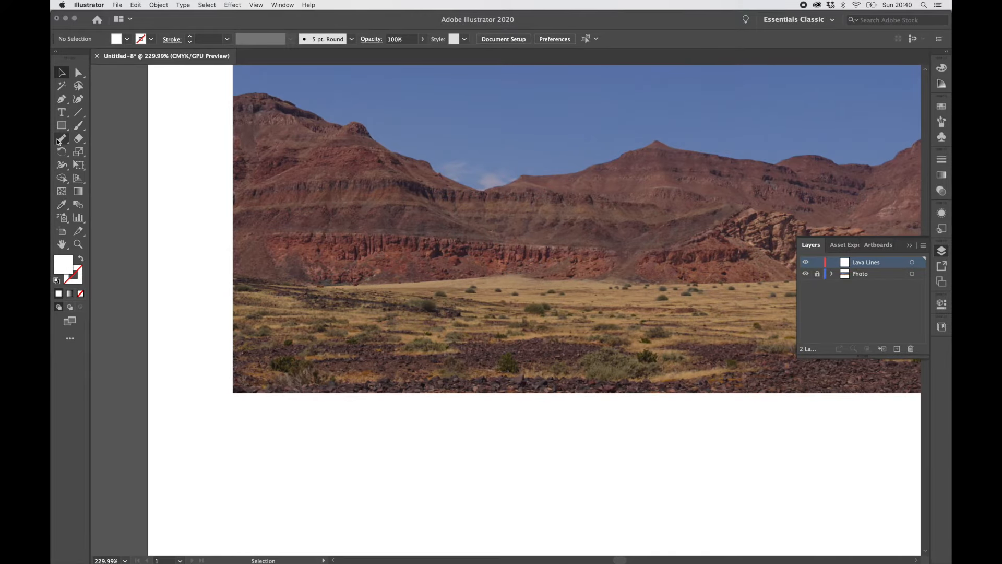
- Trace the top of the upper dark lava band with the Pencil tool, from the photo's left edge past the saddle
left_click(58, 141)
scroll(463, 260, "up", 5)
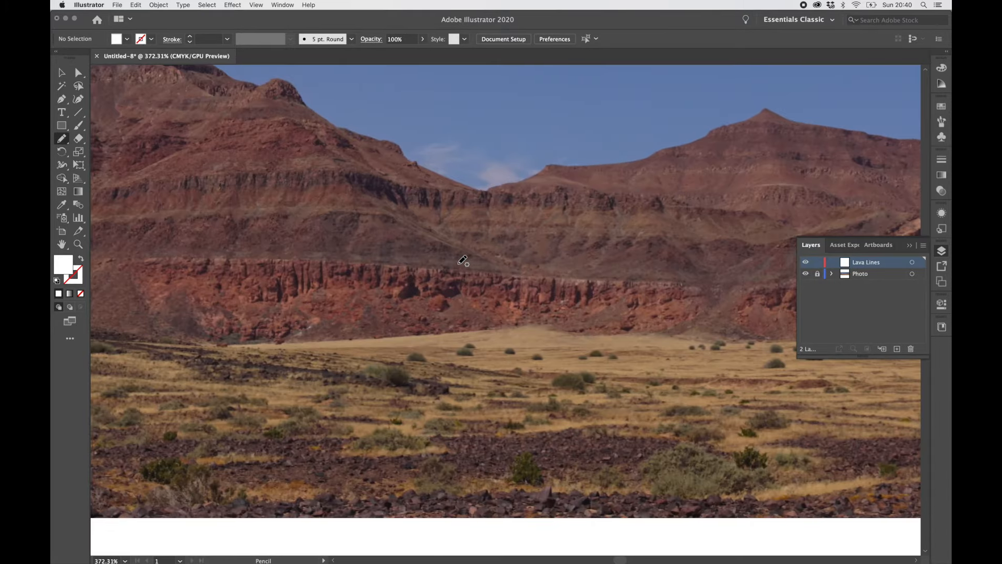
scroll(463, 260, "left", 3)
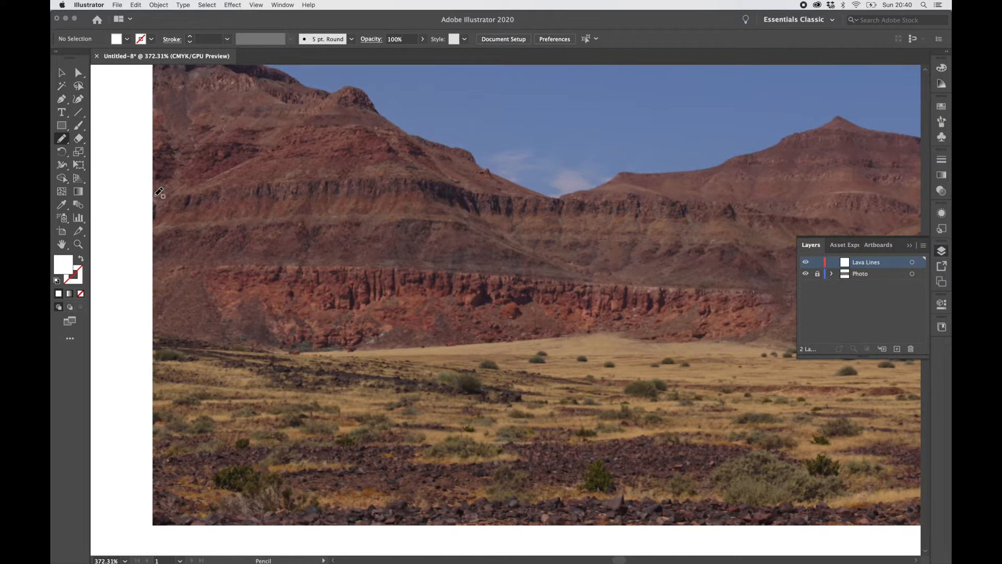
mouse_move(155, 195)
left_mouse_down()
mouse_move(395, 179)
mouse_move(493, 197)
mouse_move(728, 203)
mouse_move(823, 218)
left_mouse_up()
- Extend the traced line along the slope to the pale rock outcrop in the middle of the photo
scroll(829, 213, "right", 12)
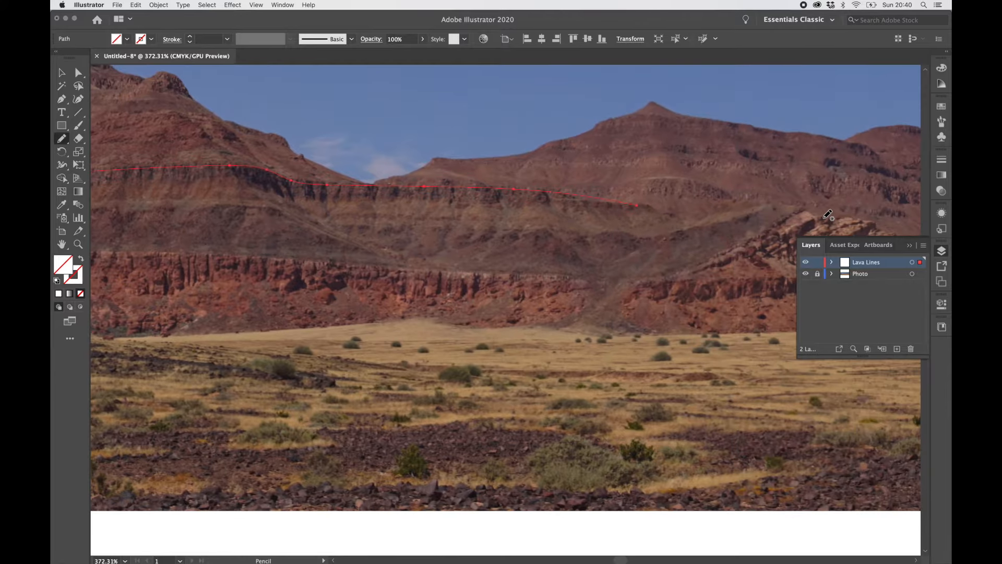
scroll(828, 214, "right", 6)
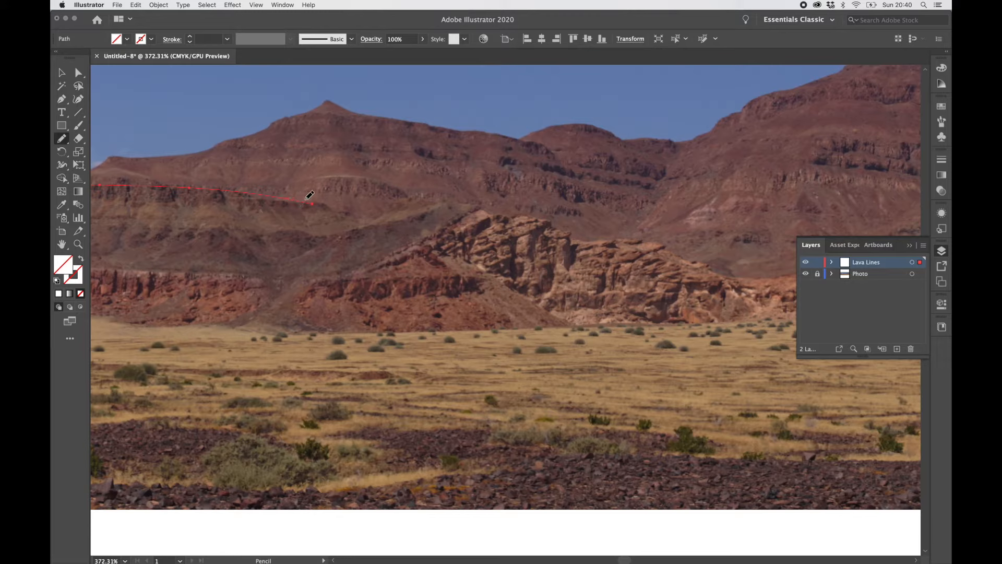
left_click_drag(352, 198, 481, 203)
- Redraw the left part of the traced line so it follows the top of the dark band more closely
scroll(481, 203, "left", 10)
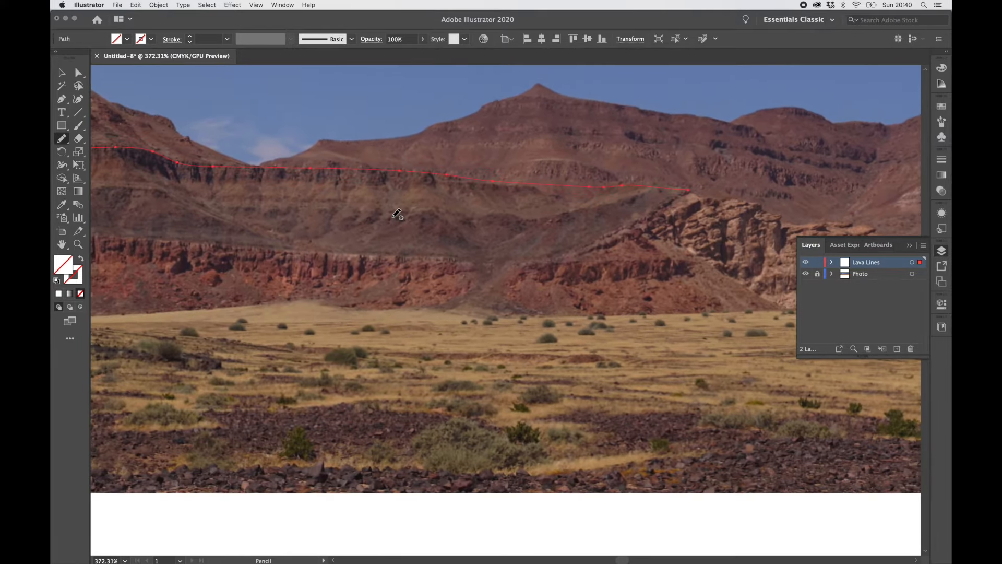
scroll(397, 214, "left", 8)
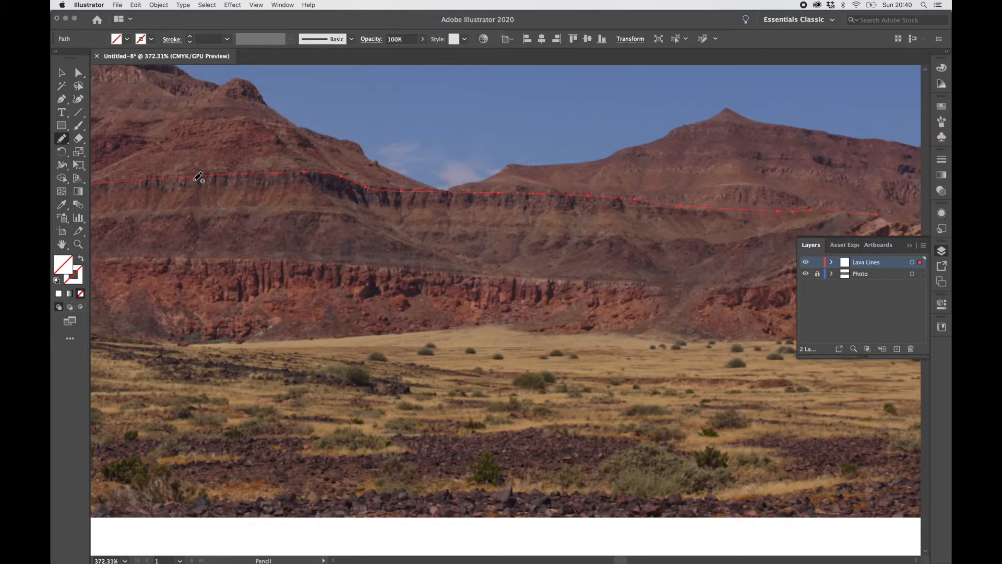
scroll(199, 177, "left", 8)
scroll(199, 176, "up", 5)
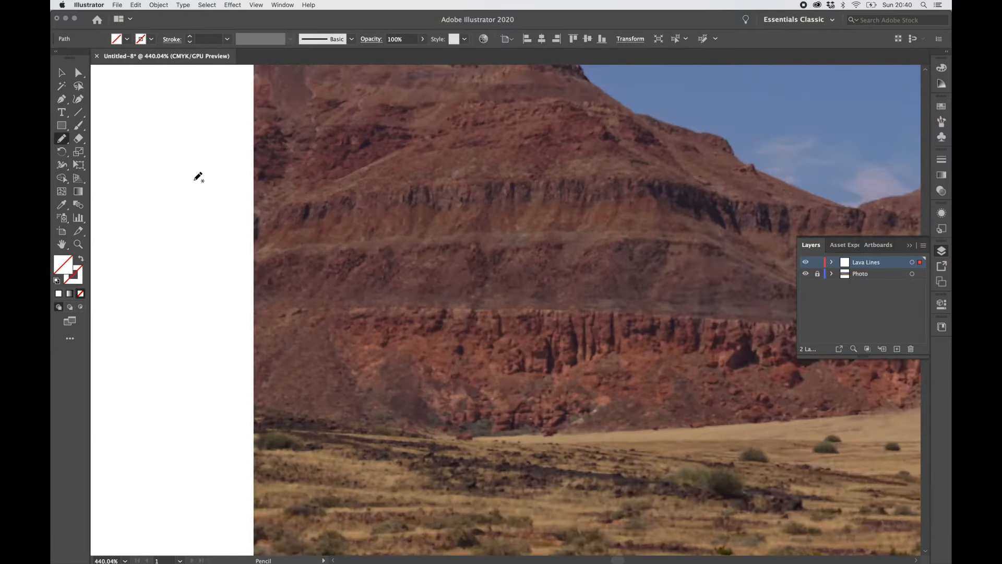
scroll(199, 176, "right", 5)
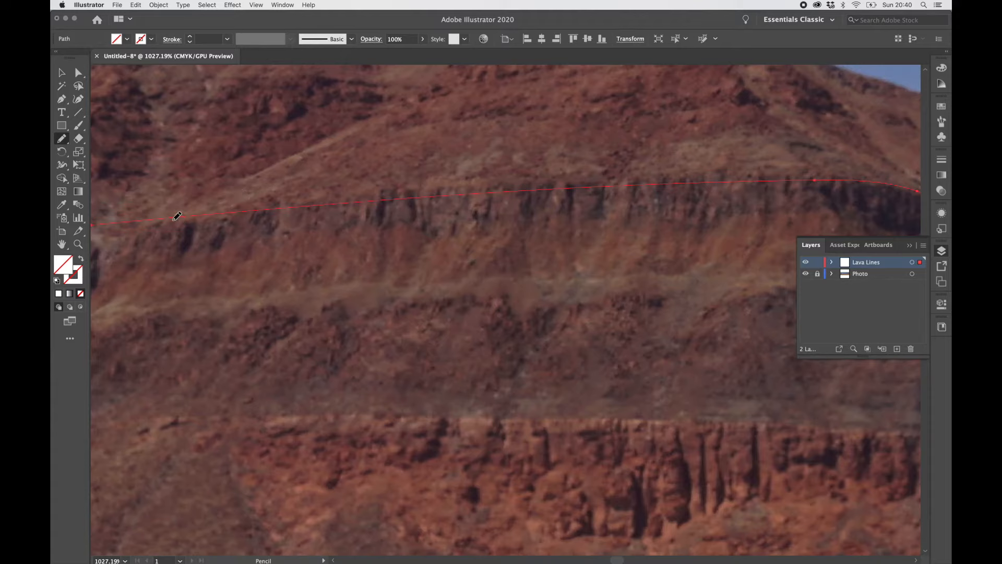
mouse_move(177, 212)
left_mouse_down()
mouse_move(277, 199)
mouse_move(531, 182)
mouse_move(810, 181)
left_mouse_up()
- Refine the traced line along the top of the dark band below the saddle between the hills
scroll(814, 179, "down", 5)
scroll(814, 177, "right", 5)
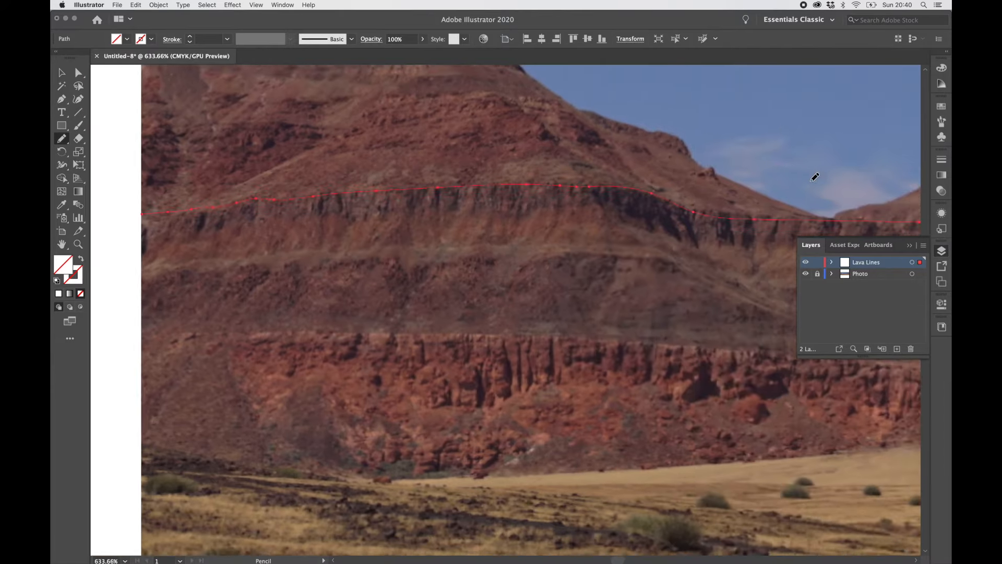
scroll(814, 175, "up", 10)
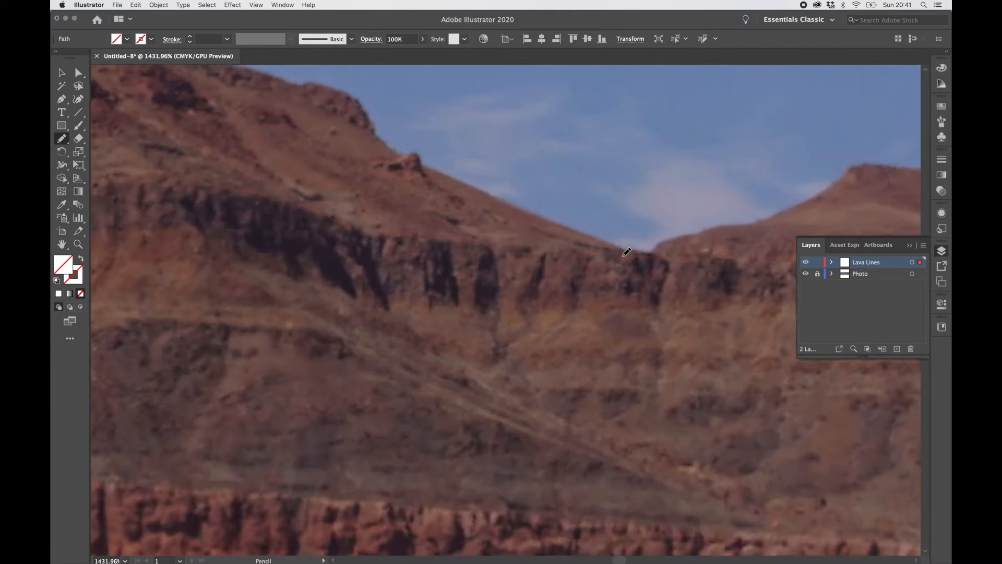
scroll(622, 256, "down", 4)
scroll(622, 255, "up", 3)
mouse_move(321, 247)
left_mouse_down()
mouse_move(429, 237)
mouse_move(638, 236)
left_mouse_up()
left_click_drag(790, 260, 791, 260)
- Inspect the traced lava line along its full length across the photo
scroll(623, 260, "down", 10)
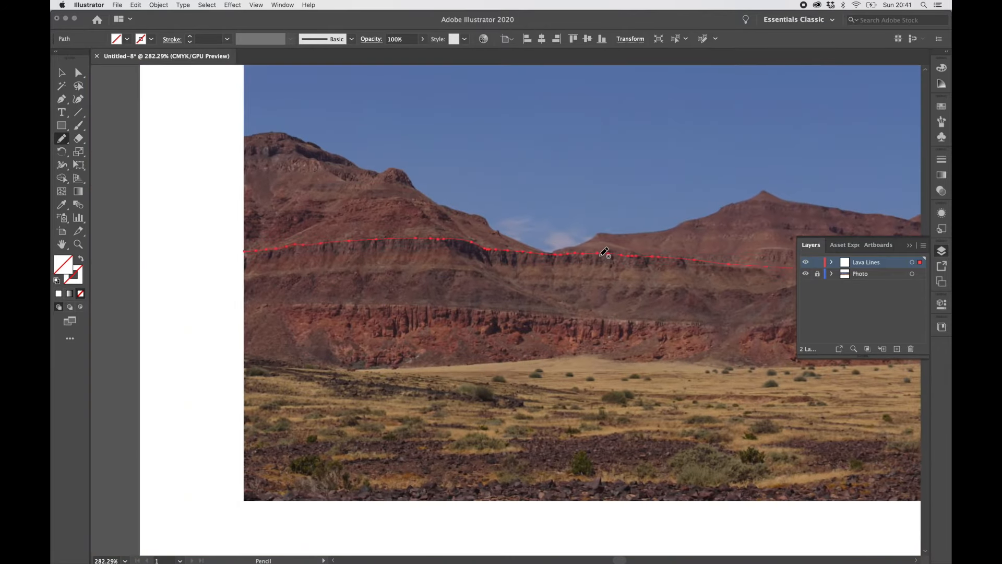
scroll(622, 260, "right", 8)
scroll(626, 255, "left", 10)
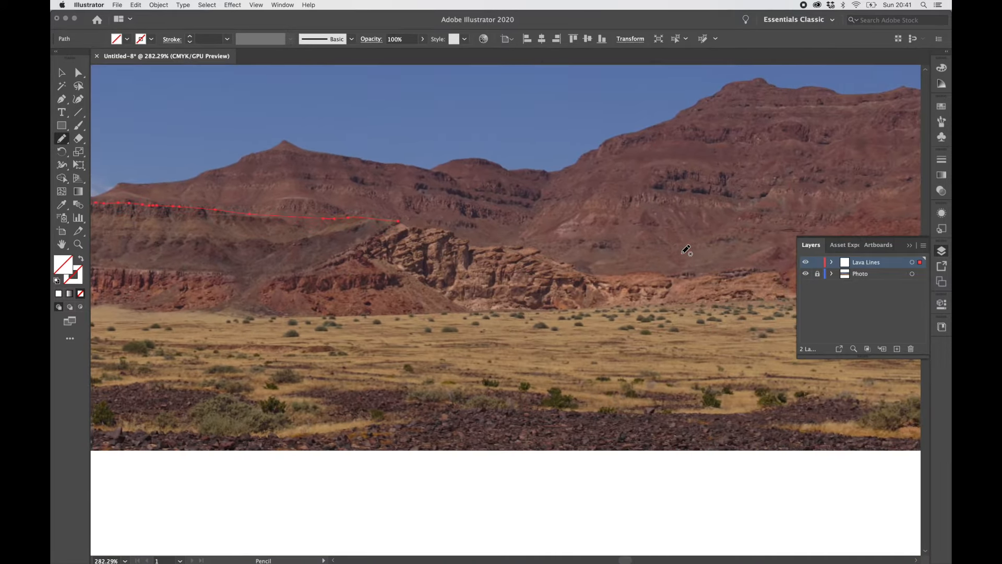
scroll(392, 181, "up", 2)
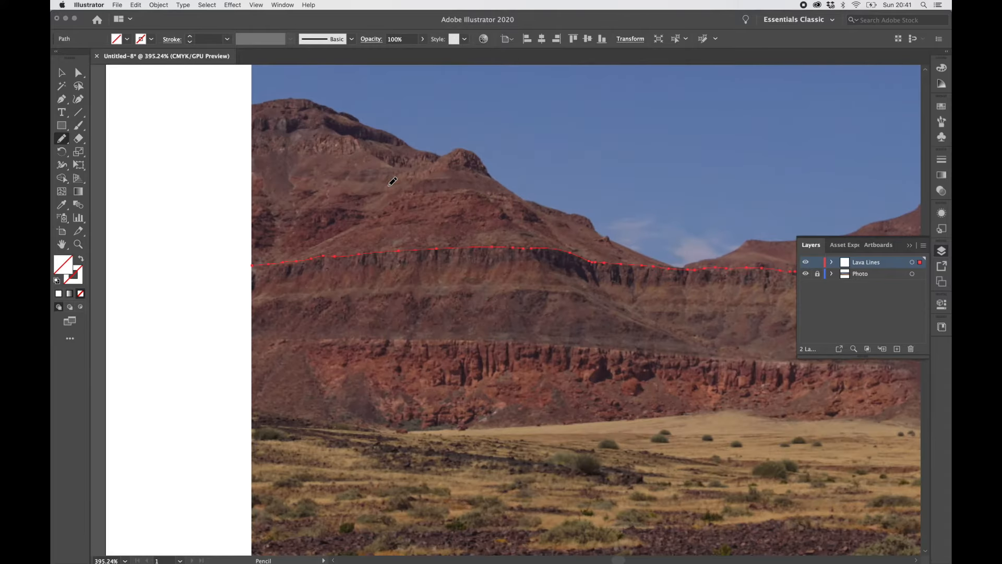
scroll(393, 181, "down", 5)
scroll(392, 181, "right", 8)
scroll(313, 146, "down", 1)
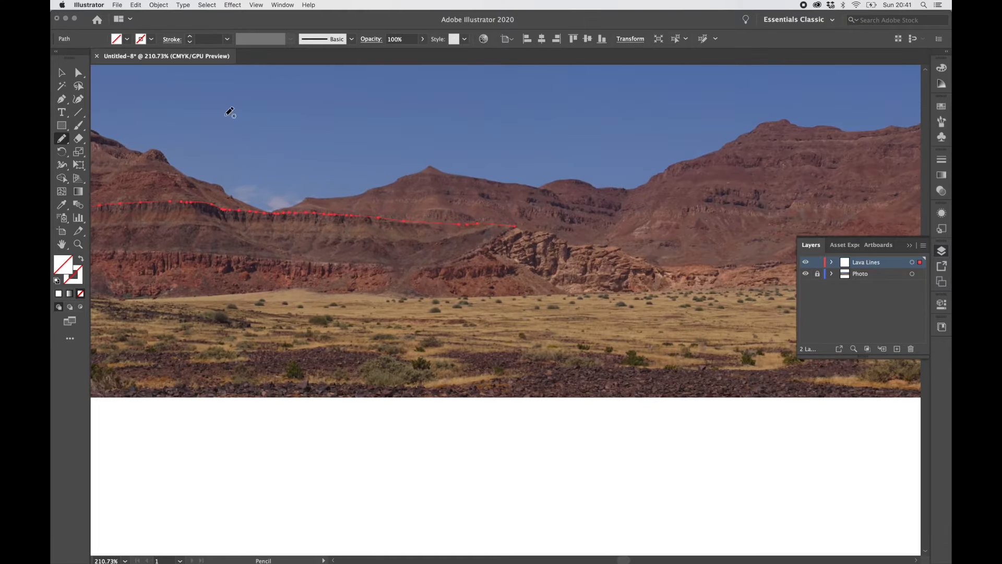
- Apply a red stroke colour to the traced lava line
left_click(152, 40)
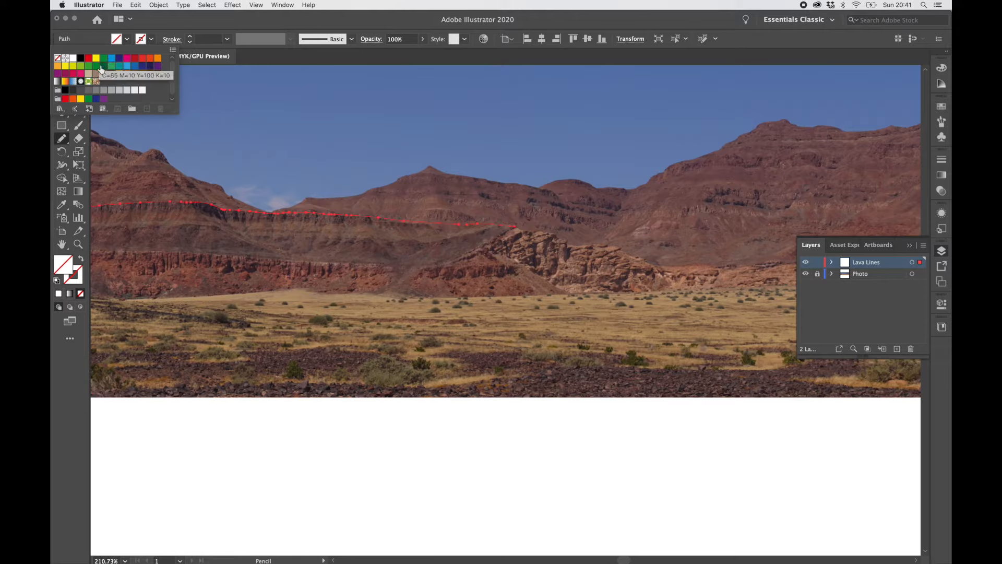
left_click(135, 61)
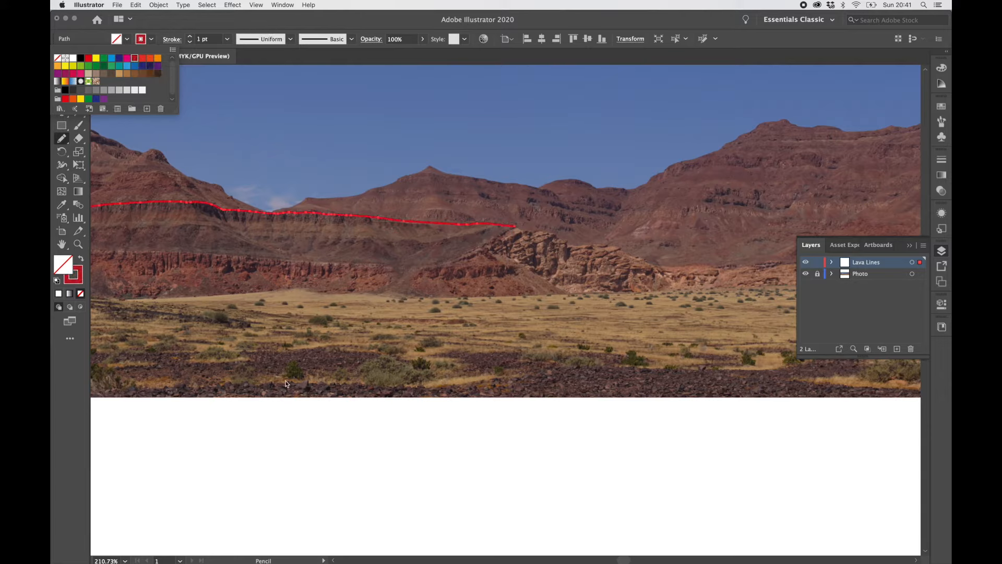
left_click(280, 421)
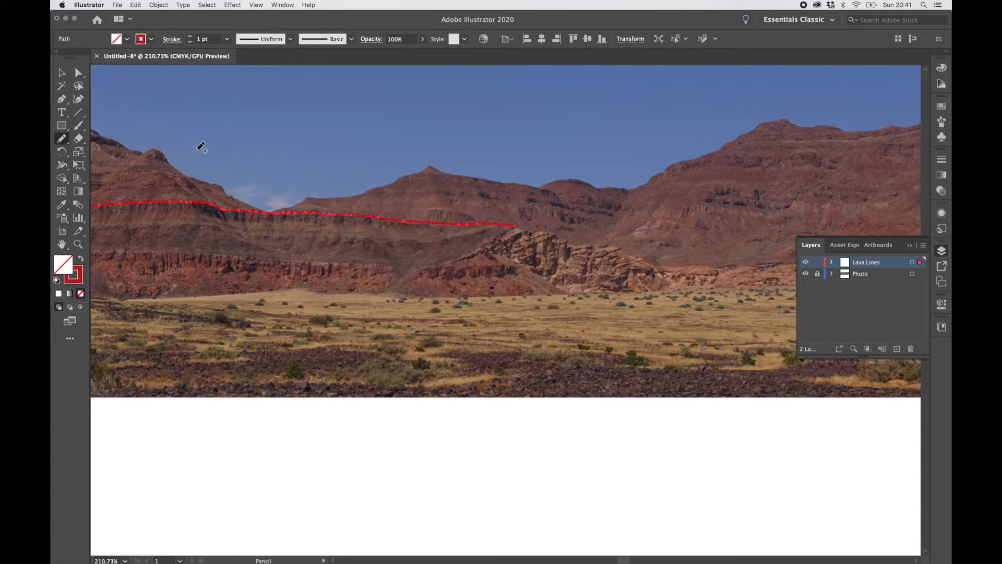
- Make the lava line's stroke dashed with a 12 pt dash
left_click(176, 41)
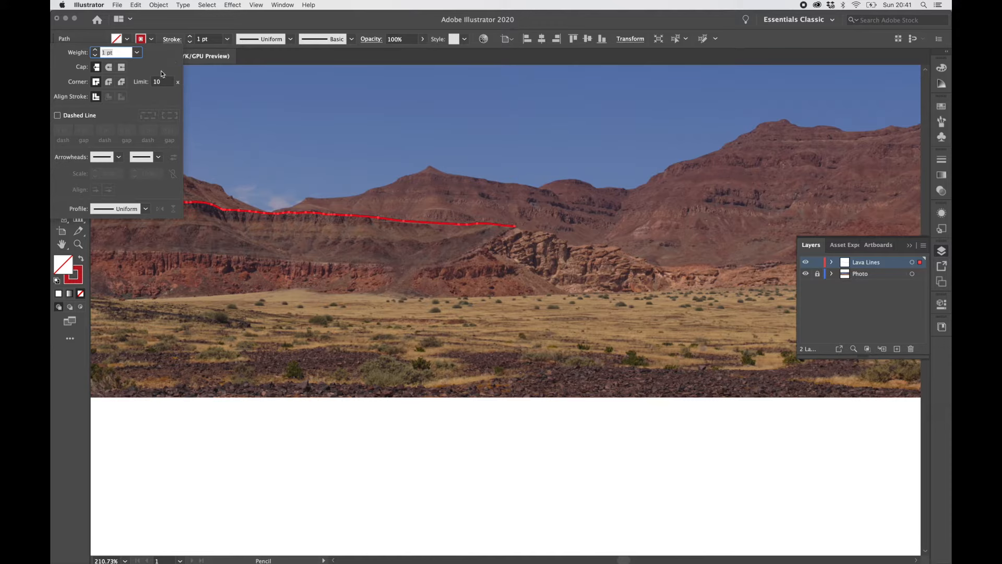
left_click(58, 116)
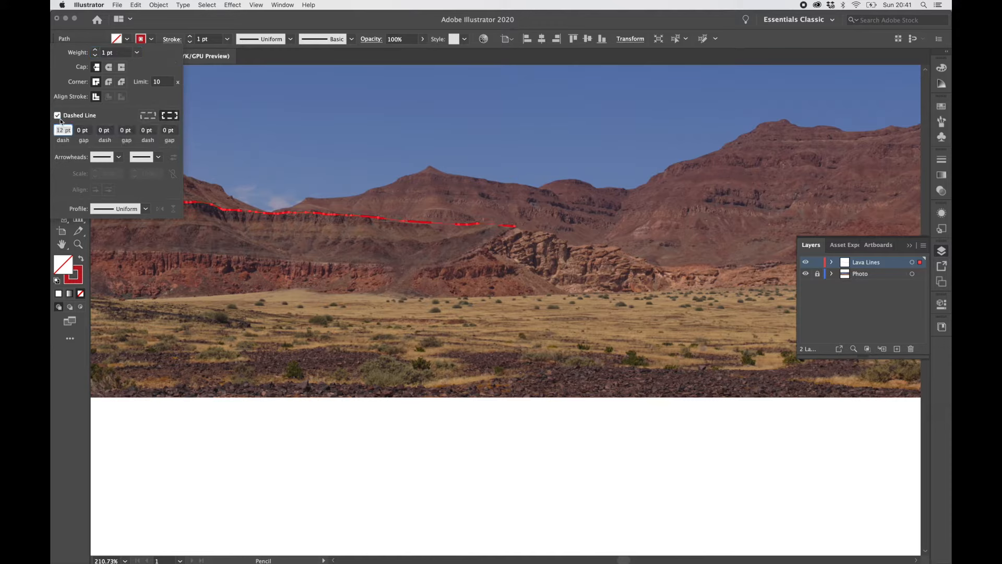
left_click(175, 449)
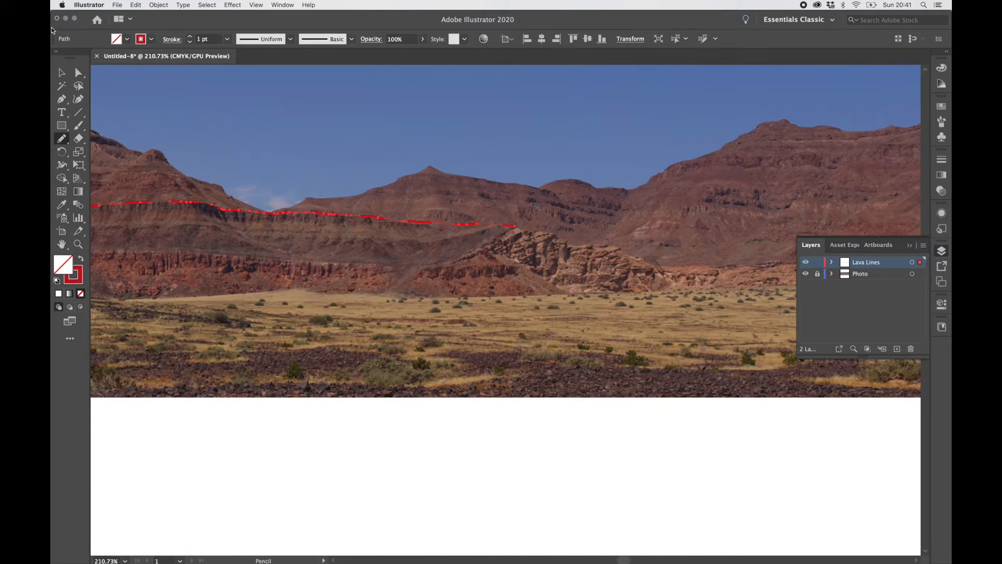
- Set the lava line's dash pattern to a 4 pt dash with a 2 pt gap
left_click(62, 74)
left_click(242, 363)
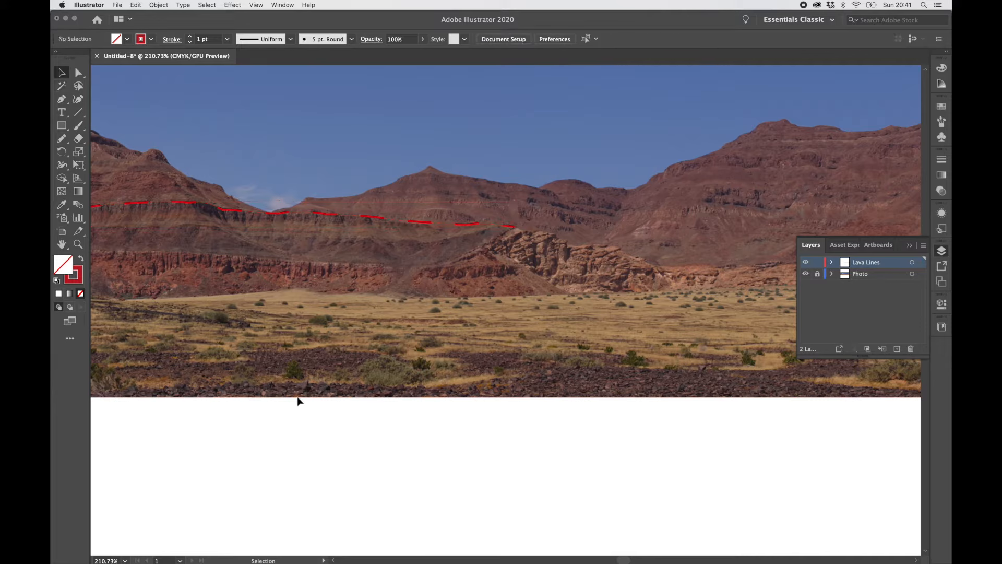
left_click(291, 210)
left_click(171, 41)
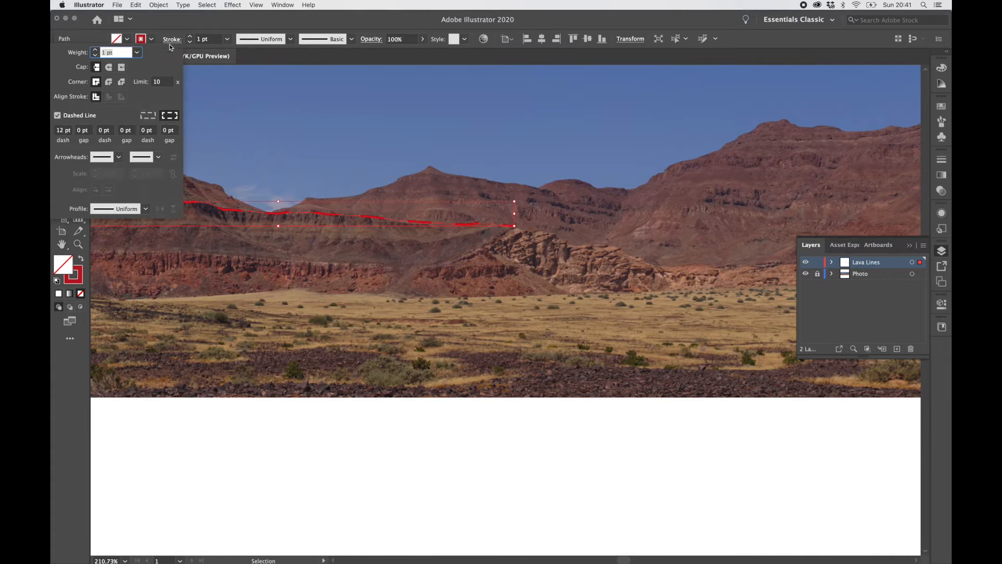
left_click(65, 132)
key("BackSpace")
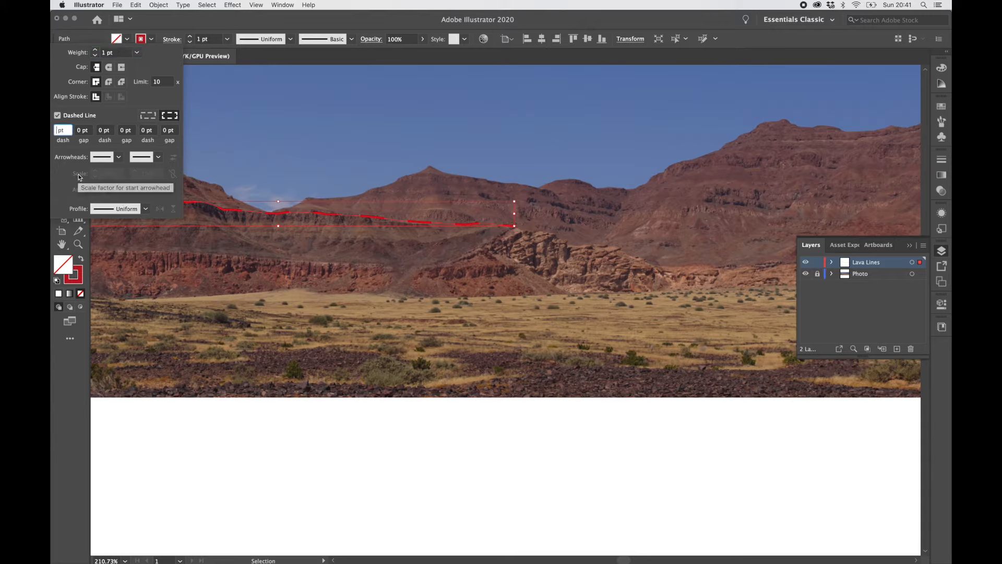
type("4")
key("Tab")
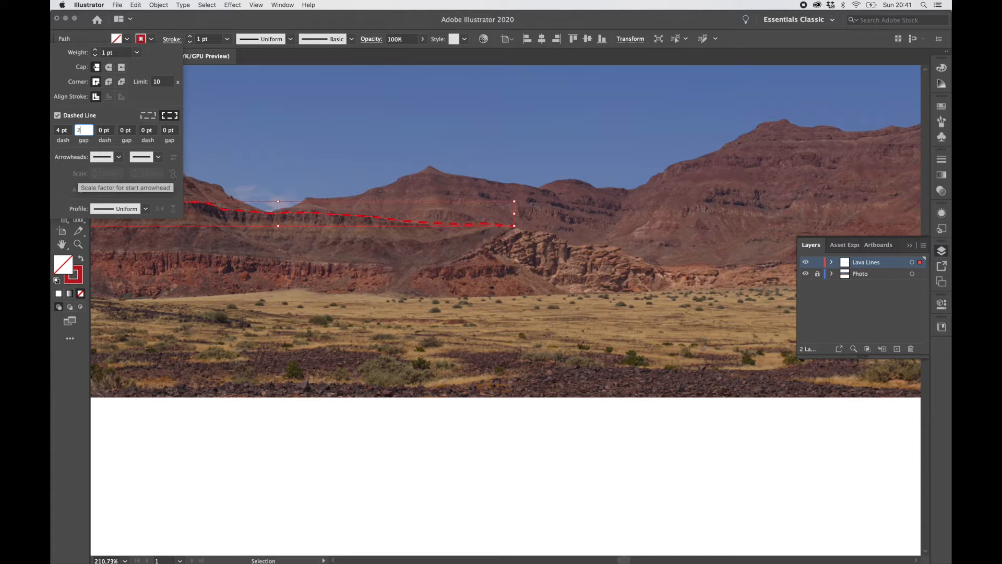
type("2")
key("Return")
left_click(232, 504)
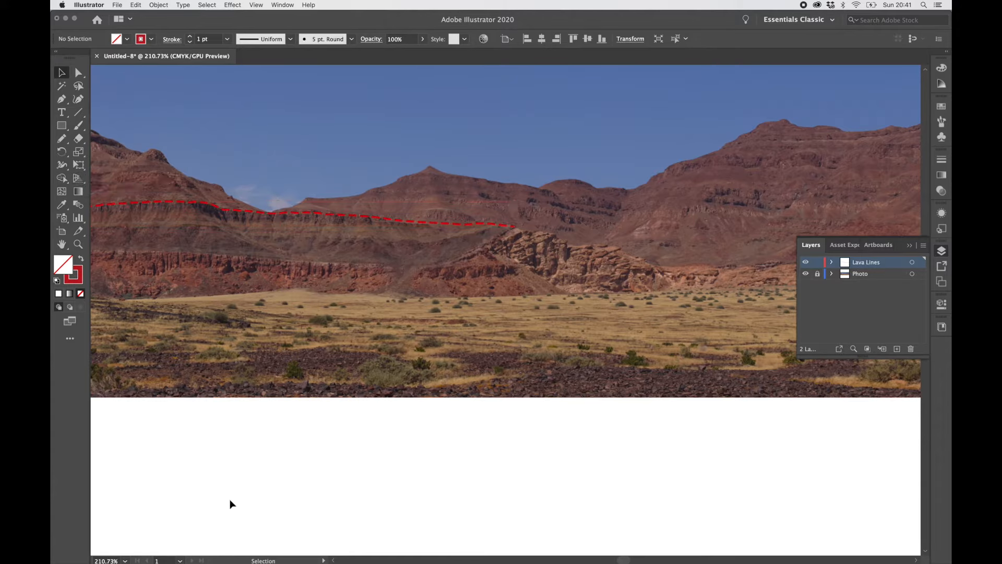
- Reduce the dashed lava line's stroke weight to 0.75 pt
left_click(389, 216)
left_click(227, 39)
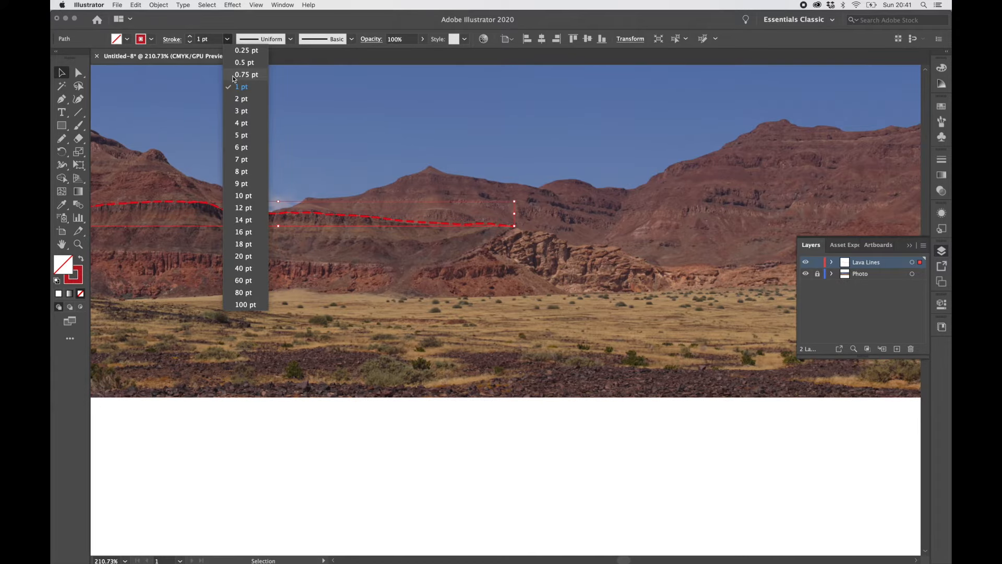
left_click(244, 74)
left_click(424, 426)
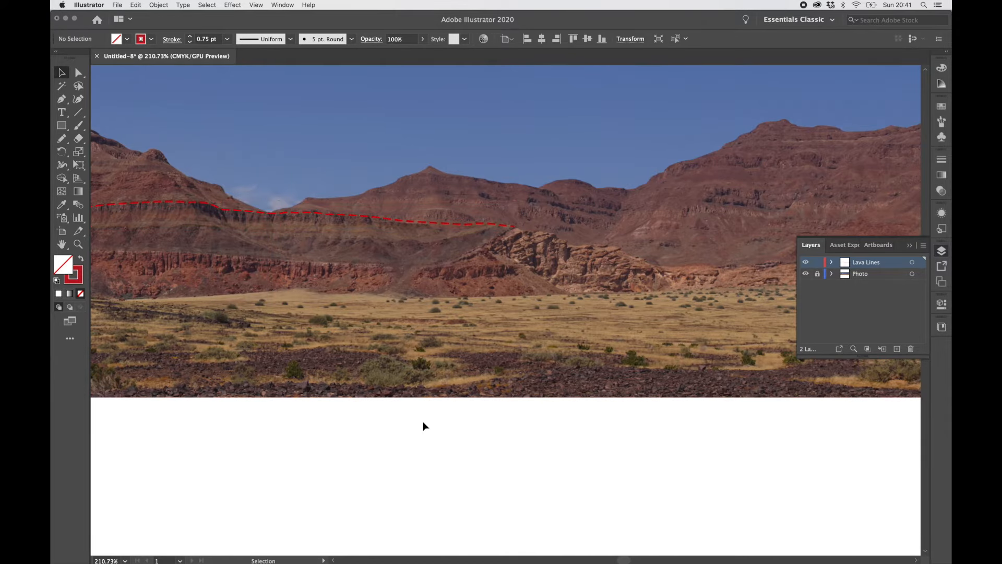
- Trace a second dashed line with the Pencil tool from the gully up the slope to the first line's right end
scroll(424, 425, "down", 3)
scroll(424, 426, "up", 3)
scroll(424, 426, "right", 5)
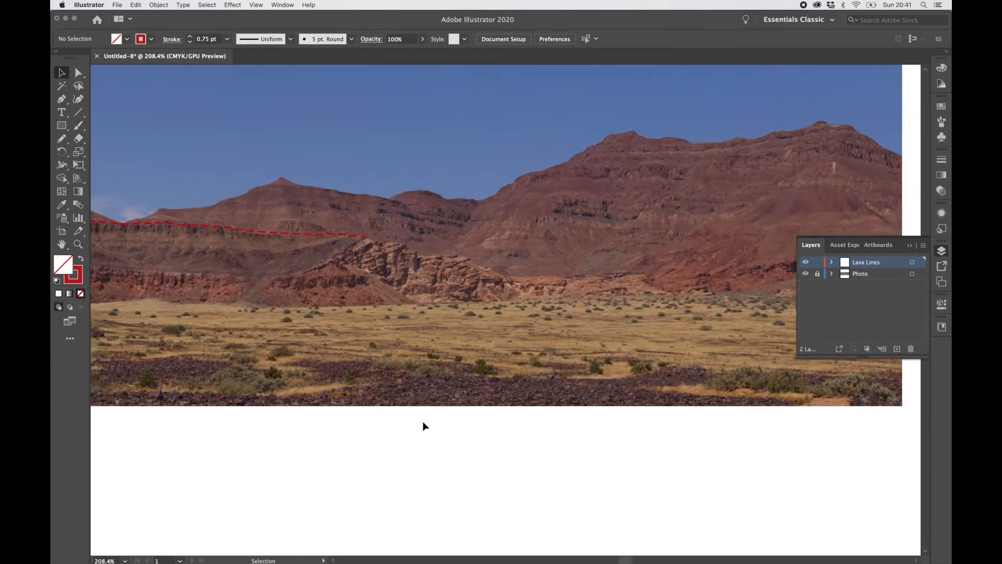
scroll(424, 425, "up", 3)
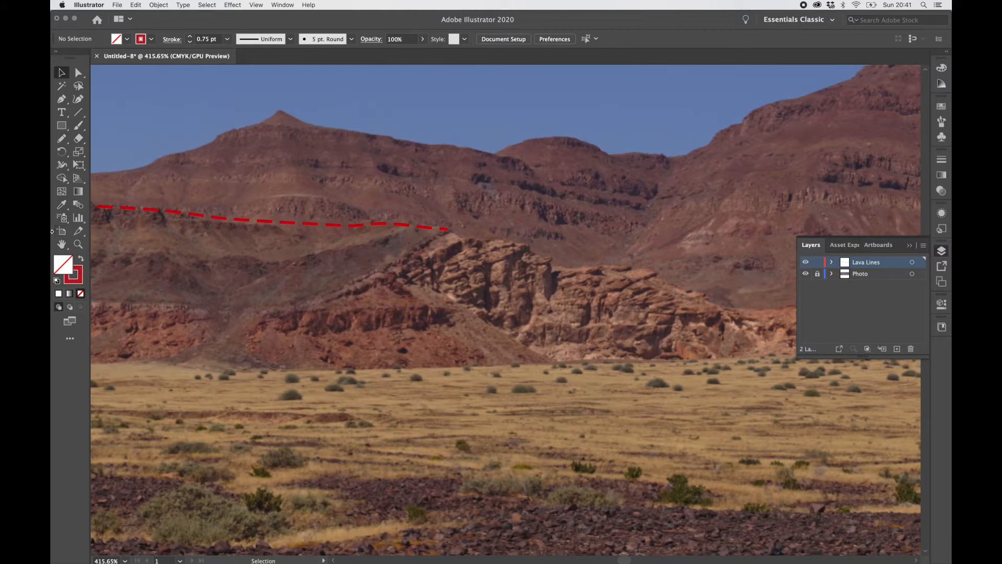
left_click(61, 138)
mouse_move(260, 309)
left_mouse_down()
mouse_move(379, 277)
mouse_move(444, 233)
left_mouse_up()
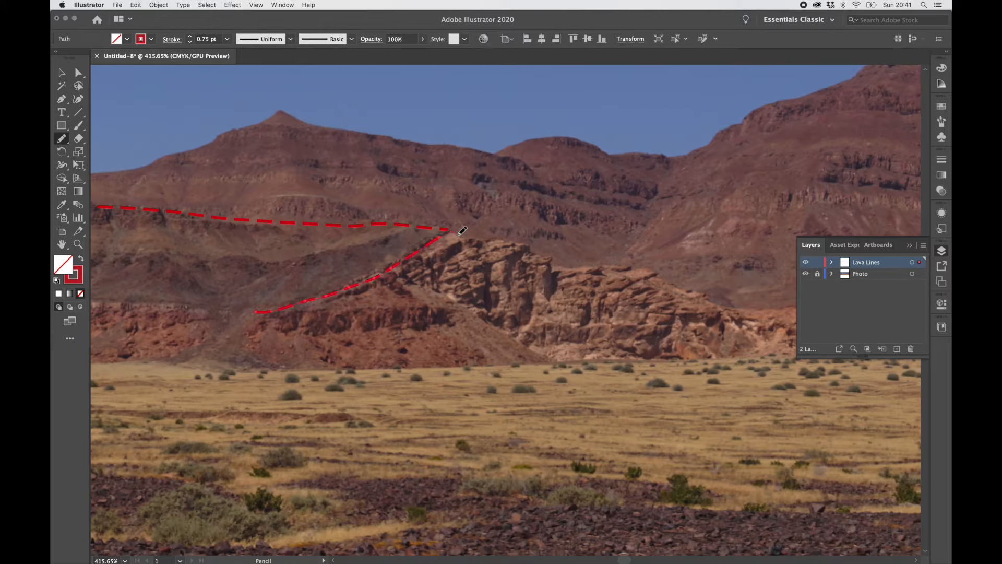
- Continue the second dashed line along the crest of the pale rock outcrop and down its right side
left_click_drag(489, 238, 514, 242)
scroll(514, 242, "up", 5)
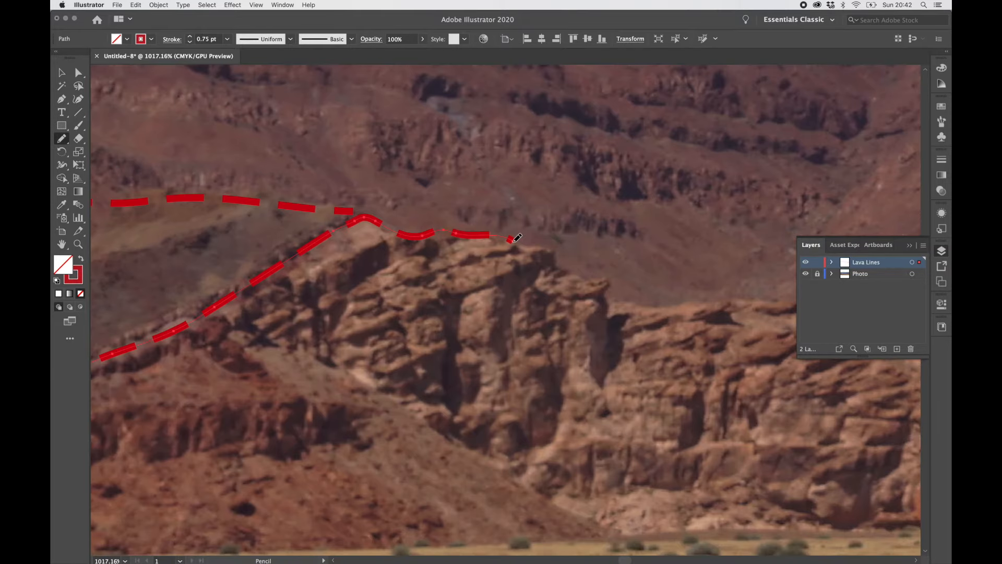
scroll(513, 242, "right", 3)
scroll(513, 243, "down", 2)
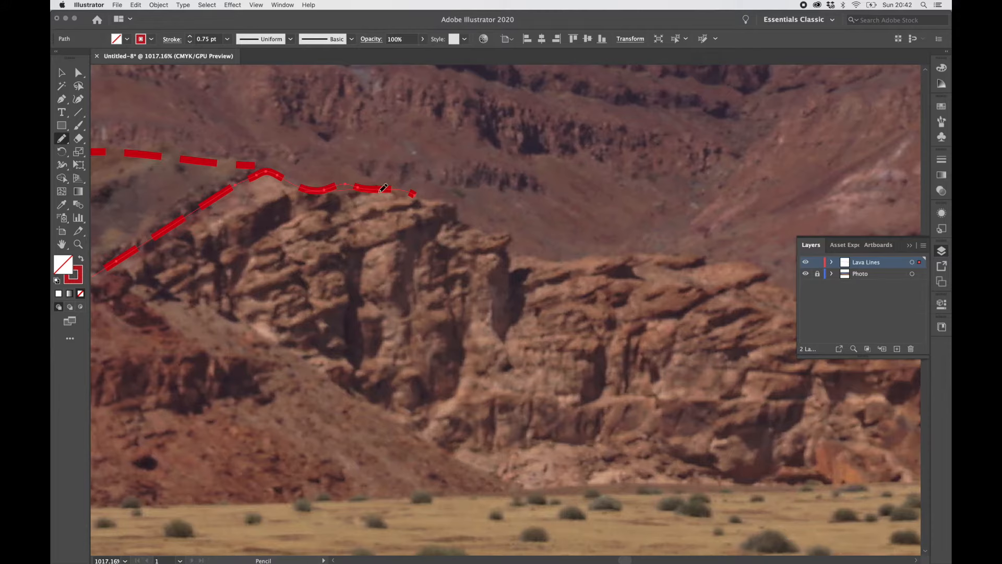
left_click_drag(739, 263, 763, 271)
left_click_drag(764, 271, 439, 184)
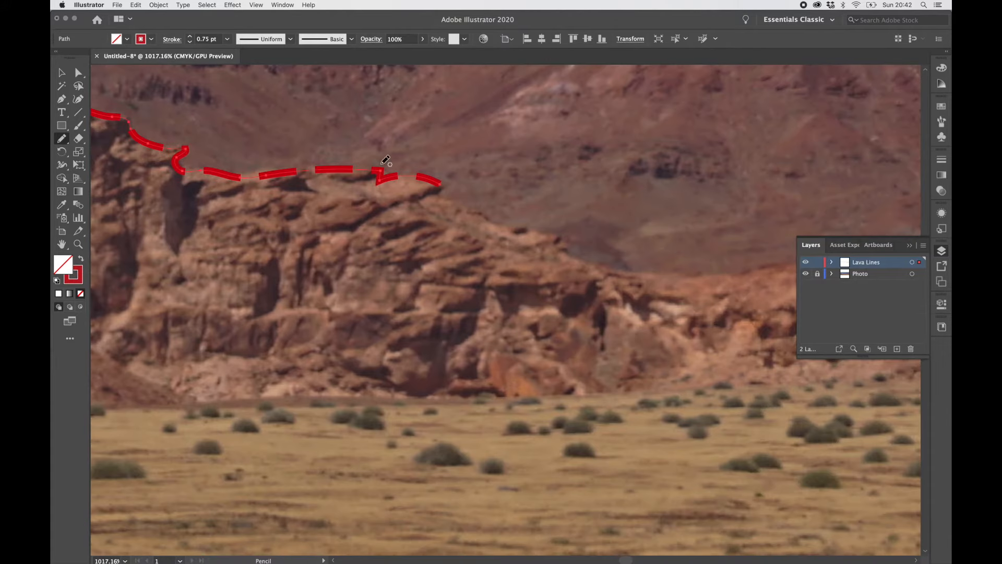
scroll(738, 270, "down", 3)
left_click_drag(737, 269, 358, 351)
- Trace the dashed line over the top of the red rock slope to the photo's right edge
scroll(703, 265, "down", 4)
scroll(358, 351, "up", 5)
mouse_move(312, 291)
left_mouse_down()
mouse_move(479, 174)
mouse_move(761, 182)
mouse_move(356, 233)
left_mouse_up()
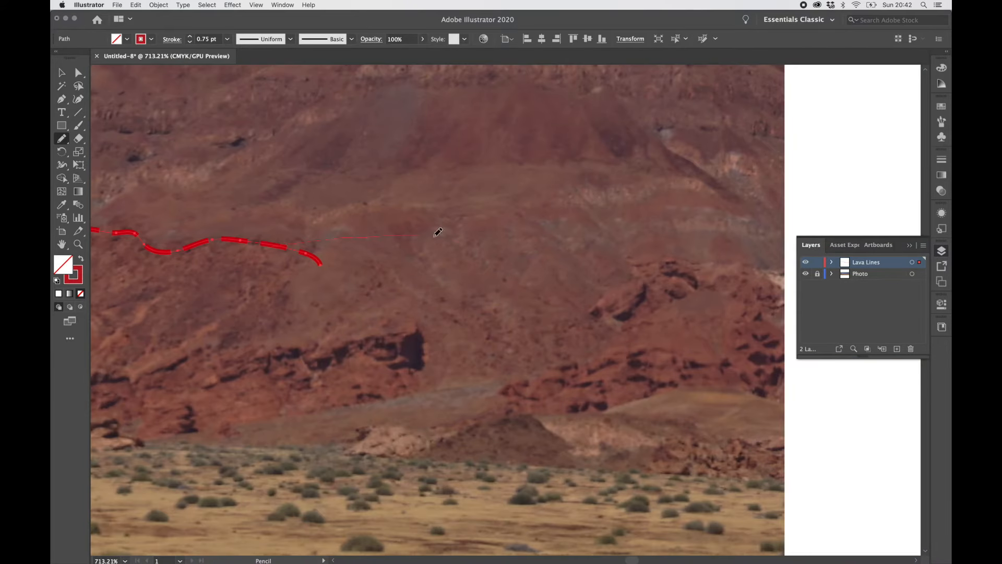
left_click_drag(702, 265, 787, 275)
scroll(787, 276, "down", 6)
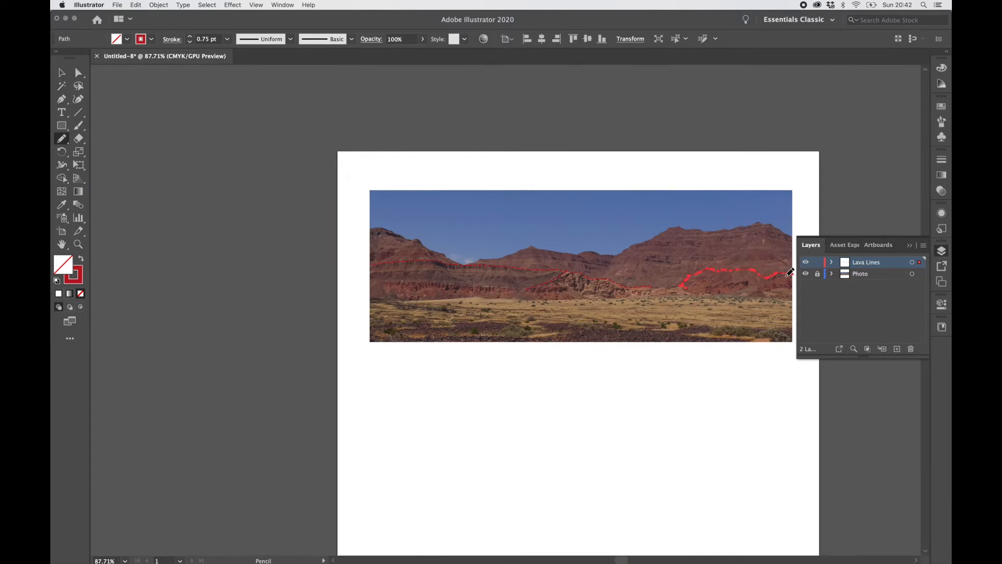
- Select the outcrop and red slope lines and join them with a Pencil stroke along the contact across the gap
scroll(789, 272, "up", 3)
scroll(647, 311, "up", 4)
scroll(646, 311, "up", 2)
scroll(646, 311, "up", 4)
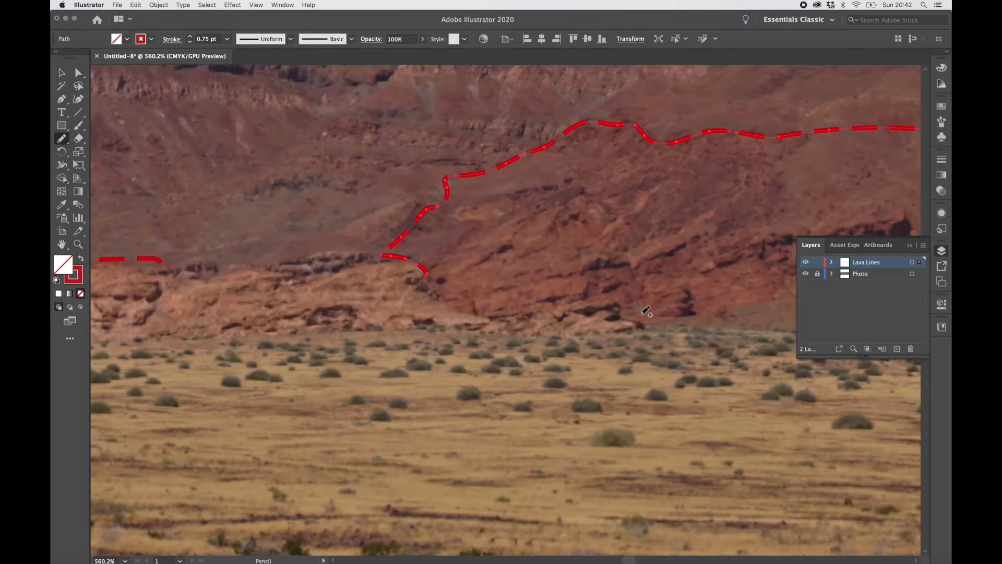
scroll(427, 233, "left", 2)
scroll(427, 232, "left", 2)
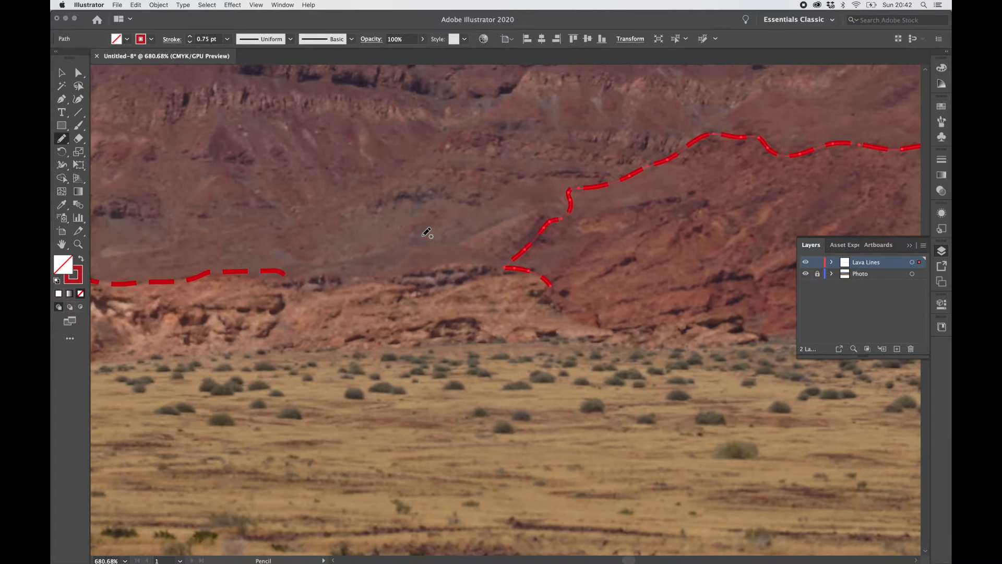
left_click(63, 73)
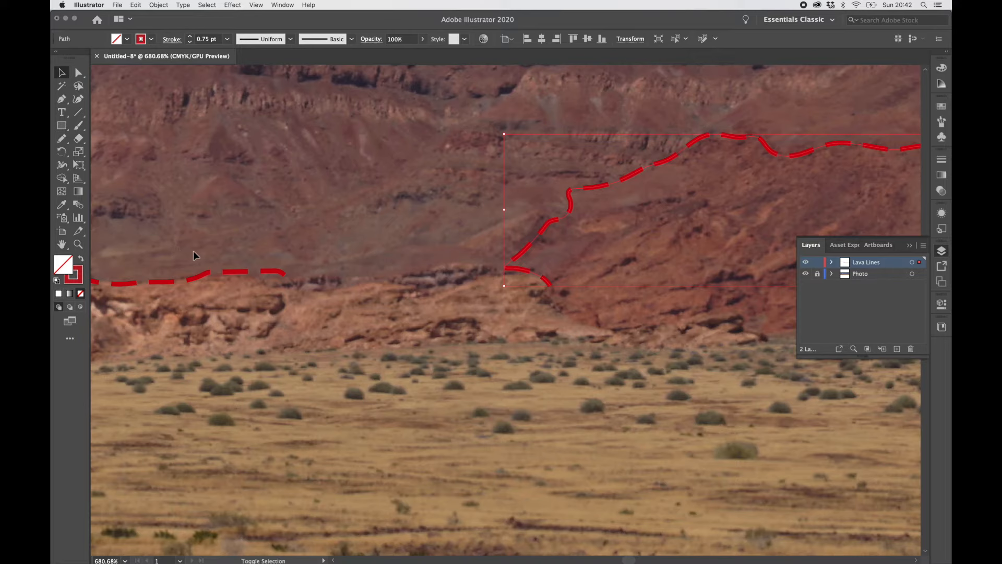
left_click(222, 271, "shift")
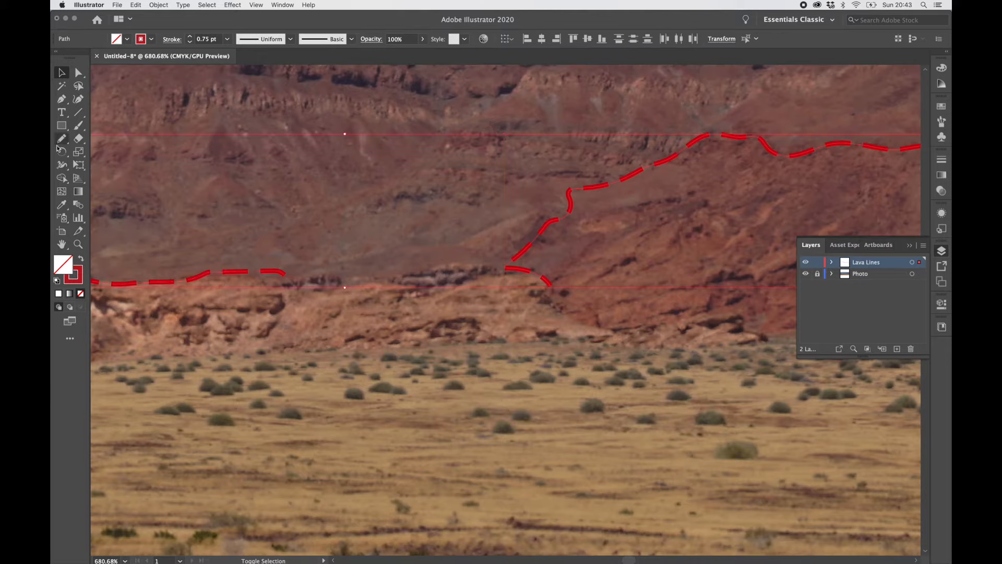
left_click(61, 140)
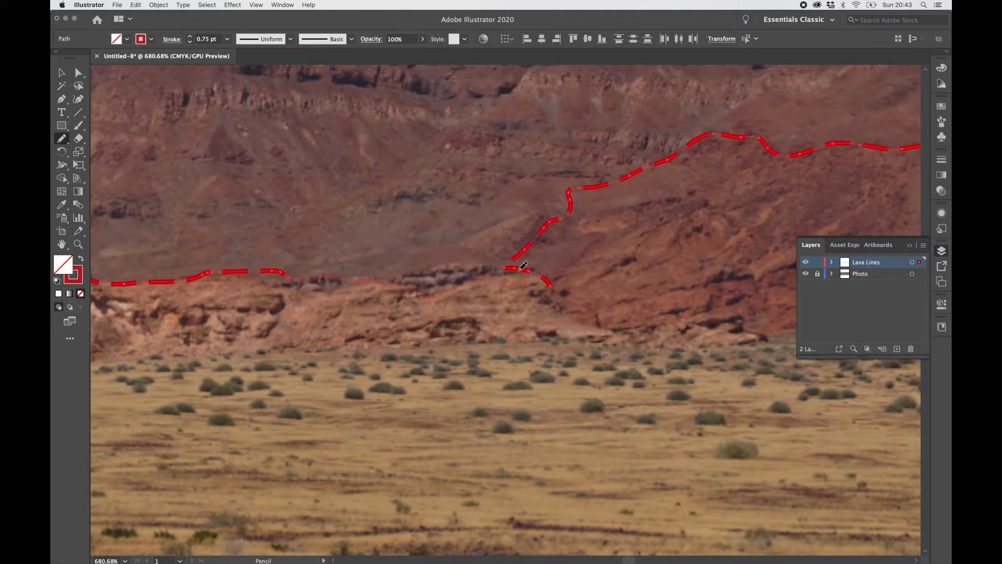
left_click_drag(506, 265, 524, 255)
scroll(524, 254, "up", 5)
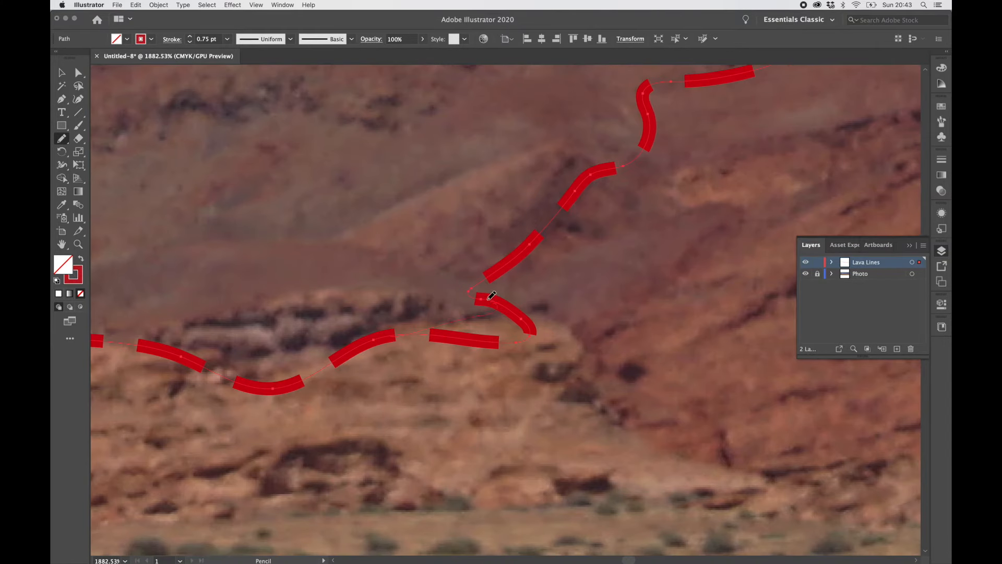
scroll(495, 297, "down", 10)
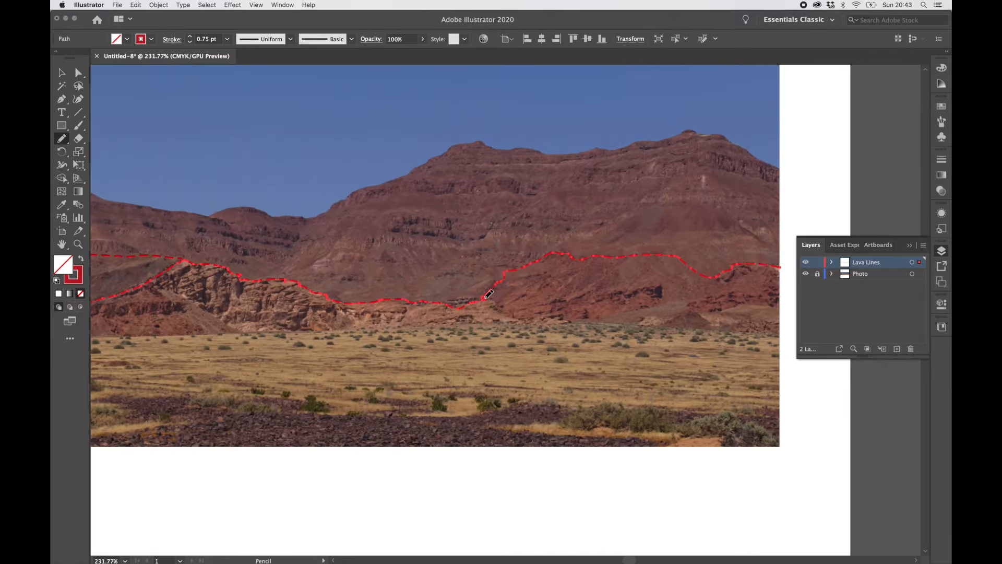
- Extend the second line's lower left end along the top of the red cliff to the photo's left edge
scroll(485, 298, "down", 3)
scroll(486, 298, "left", 3)
scroll(335, 275, "up", 1)
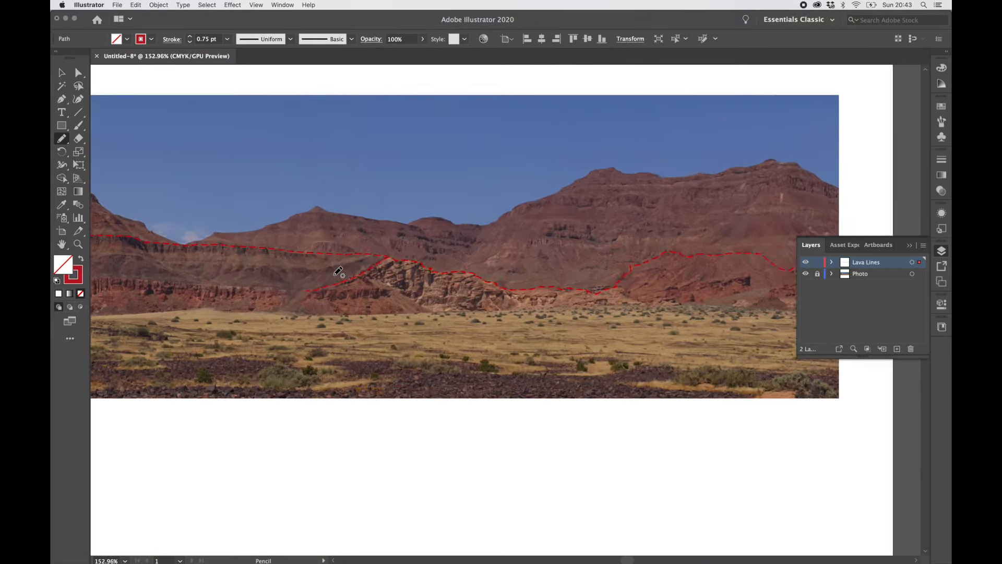
scroll(338, 271, "up", 5)
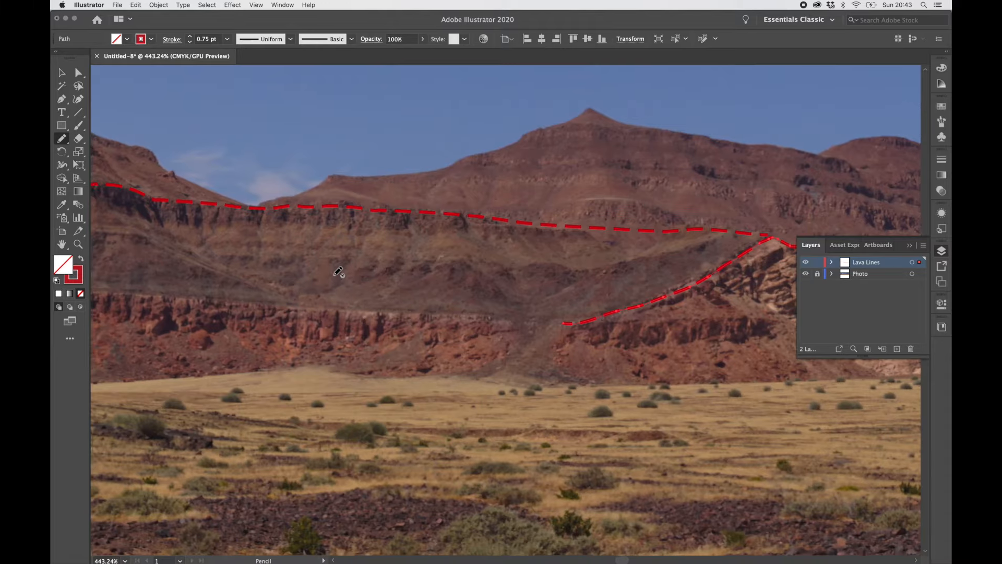
scroll(338, 271, "left", 3)
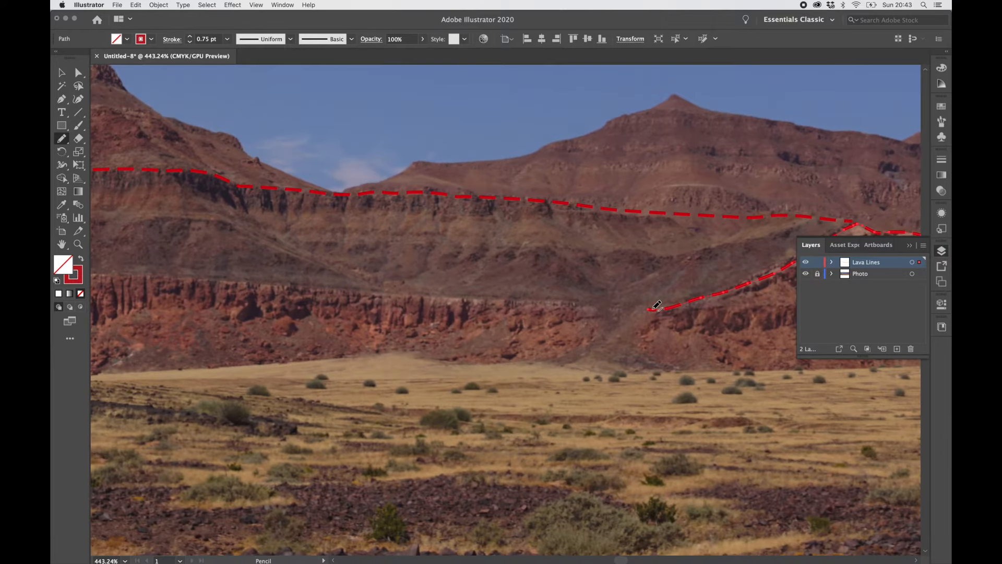
left_click_drag(653, 308, 553, 303)
left_click_drag(368, 289, 296, 283)
scroll(296, 283, "left", 10)
scroll(296, 283, "left", 2)
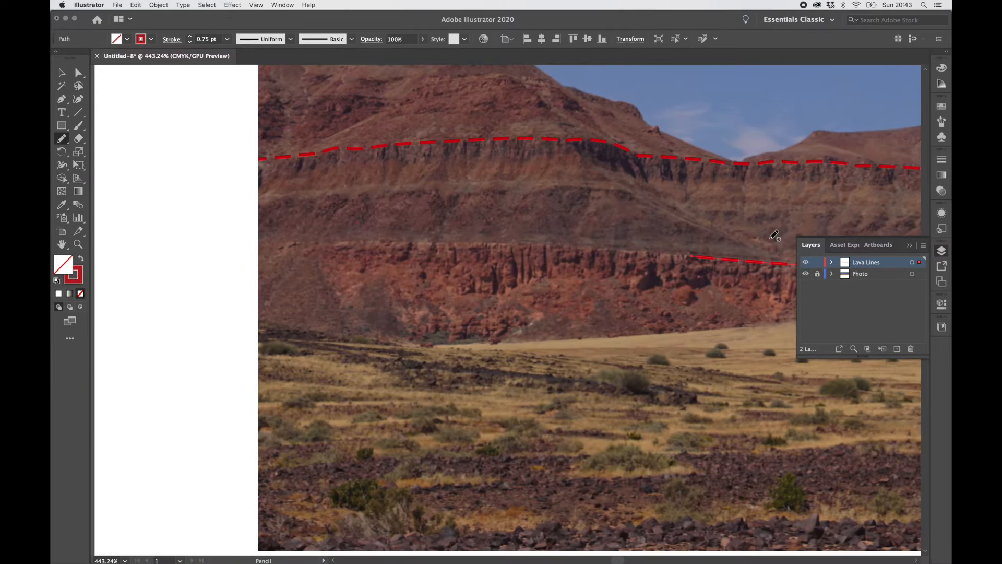
mouse_move(680, 255)
left_mouse_down()
mouse_move(560, 243)
mouse_move(258, 240)
left_mouse_up()
- Extend the cliff-top line with a straight Pen segment about 8.3 mm down the photo's left edge to the cliff base
left_click(59, 100)
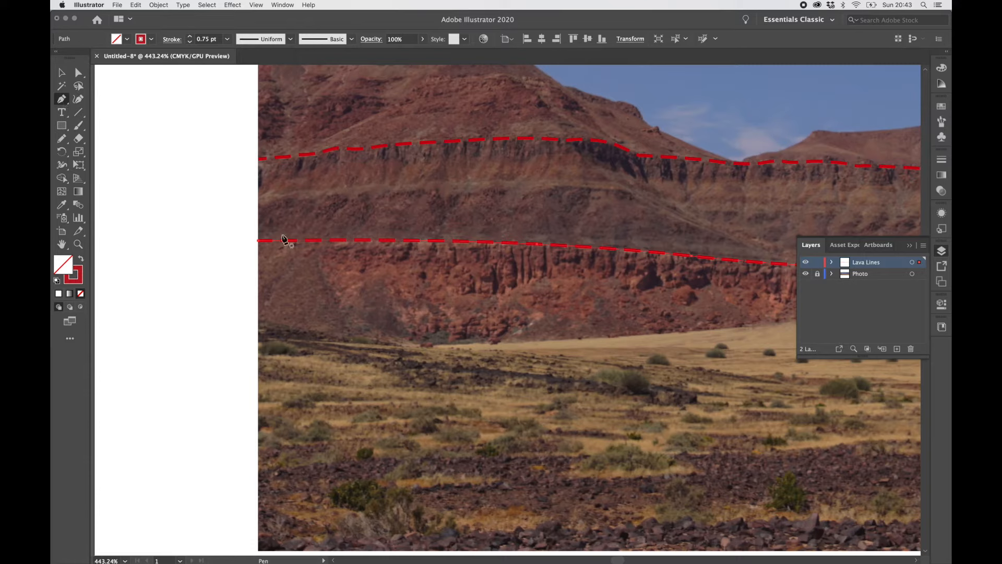
left_click(259, 240)
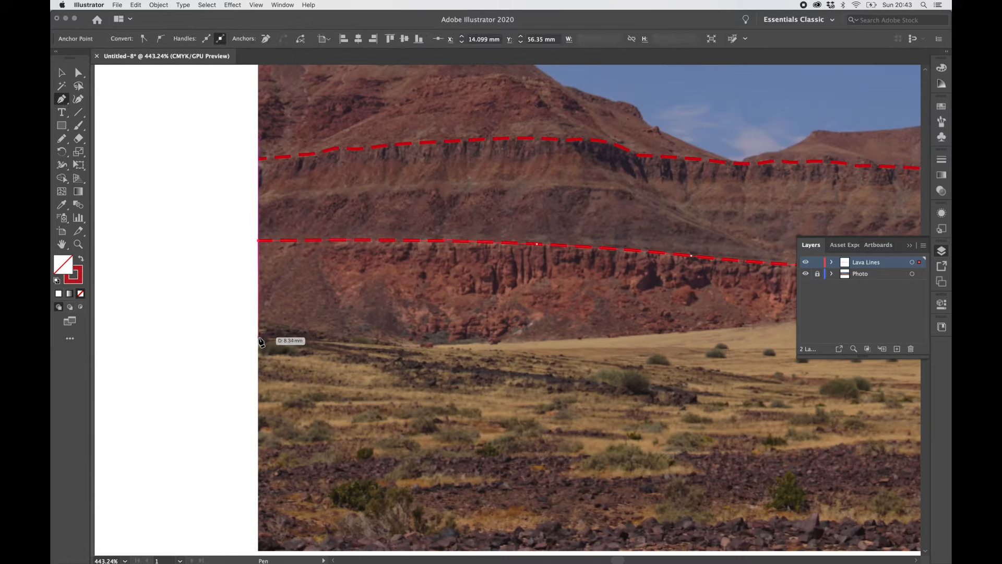
left_click(259, 338)
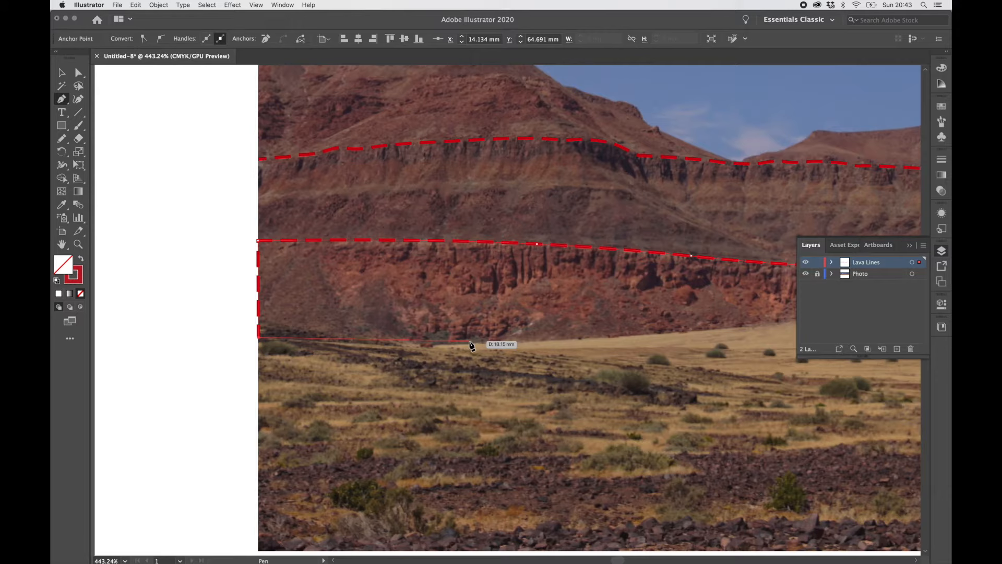
- Trace the base of the red cliff with the Pencil tool from the photo's left edge to just past the gully
left_click(67, 140)
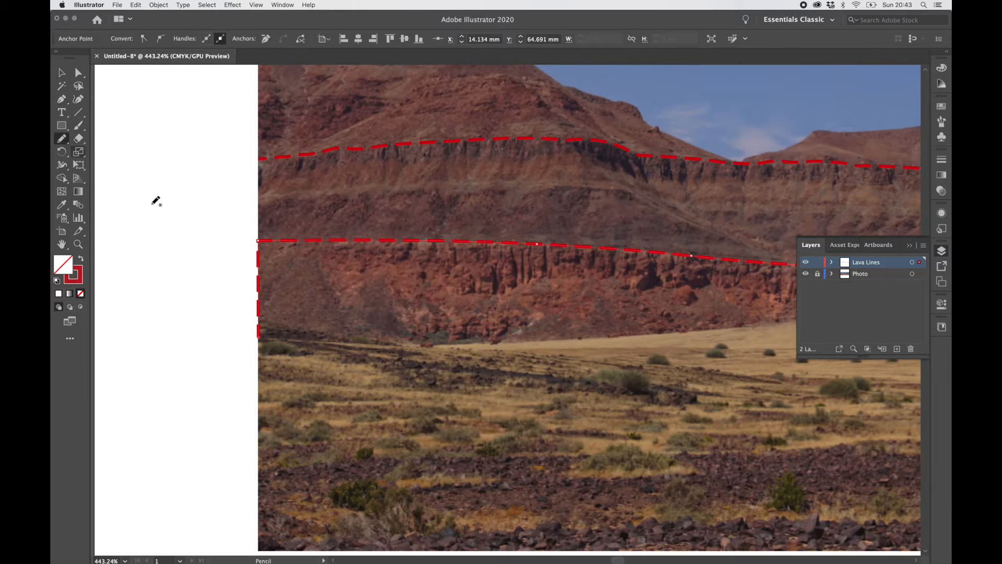
mouse_move(265, 336)
left_mouse_down()
mouse_move(398, 344)
mouse_move(660, 330)
left_mouse_up()
scroll(427, 351, "right", 10)
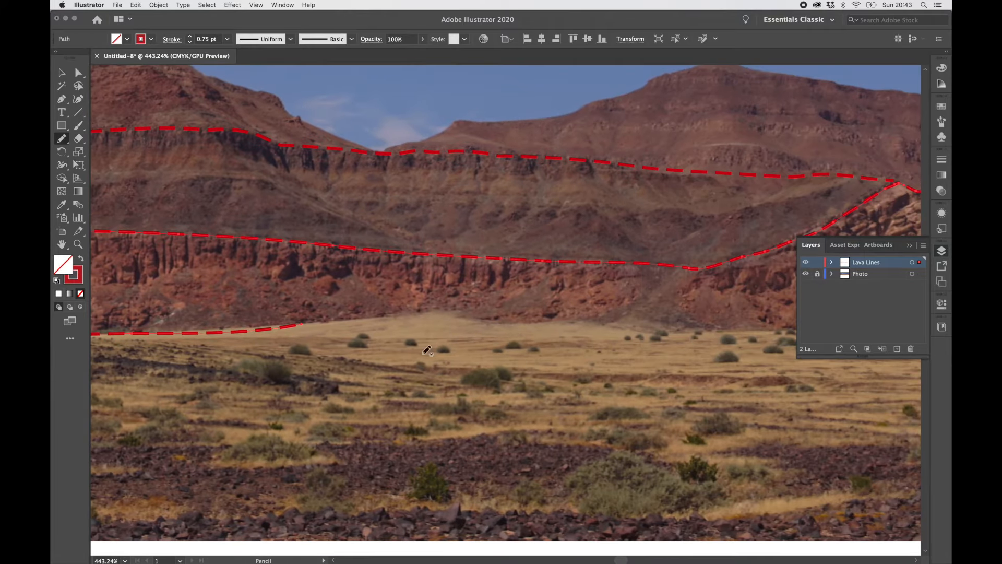
left_click_drag(402, 320, 540, 325)
left_click_drag(740, 330, 741, 331)
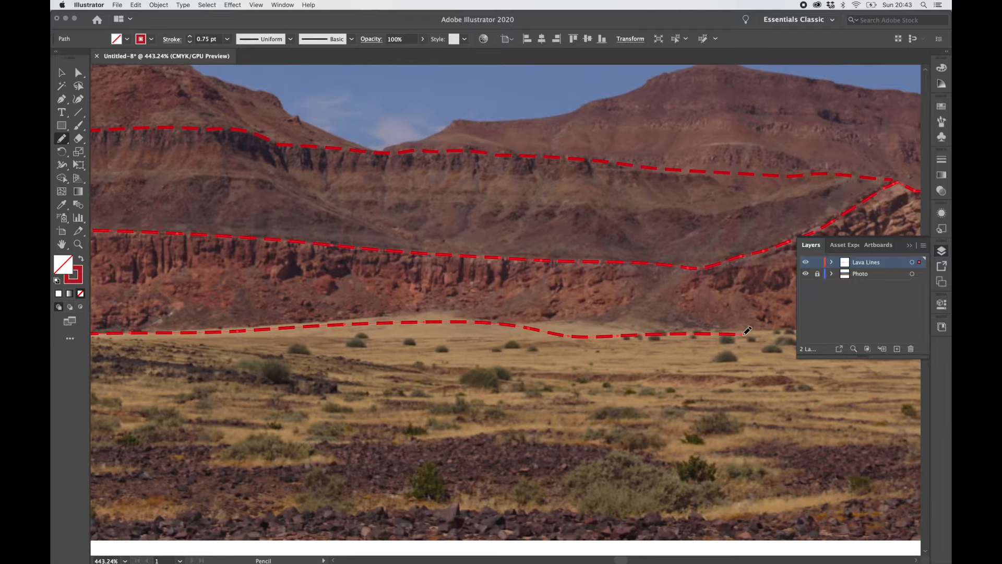
- Extend the cliff-base line with the Pencil tool along the foot of the outcrops to the photo's right edge
scroll(741, 331, "right", 15)
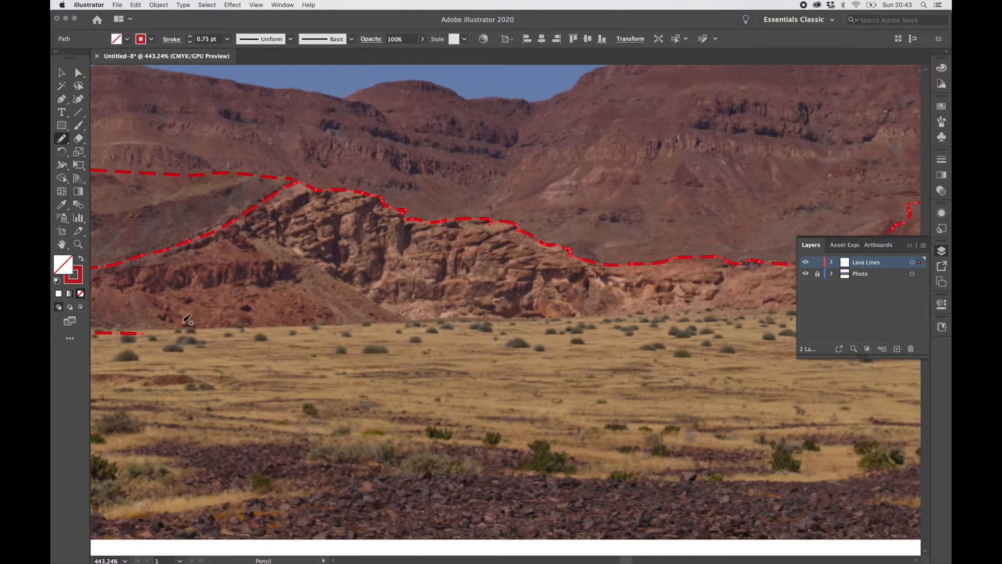
left_click_drag(131, 331, 723, 317)
scroll(722, 317, "right", 15)
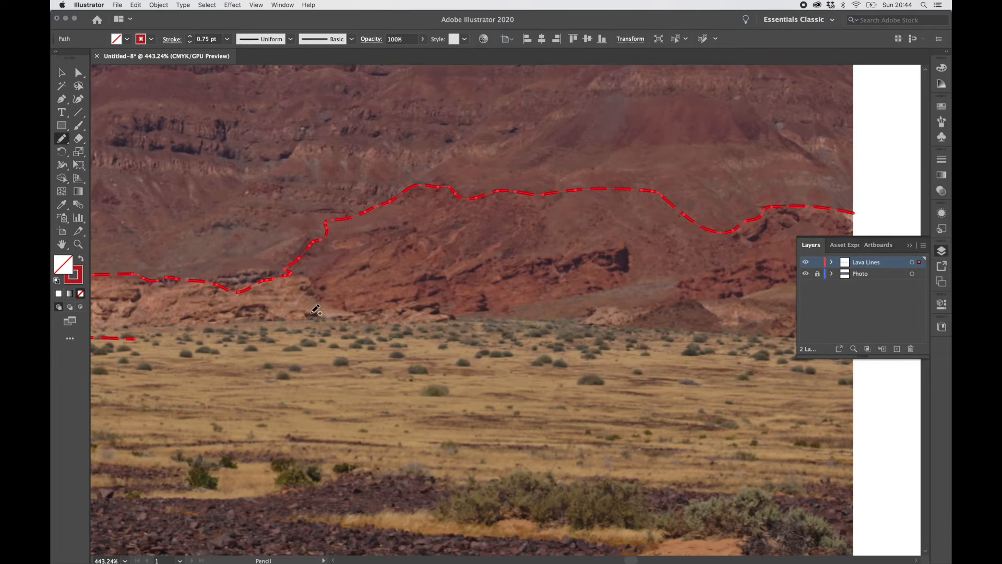
left_click_drag(99, 332, 424, 311)
scroll(561, 314, "right", 5)
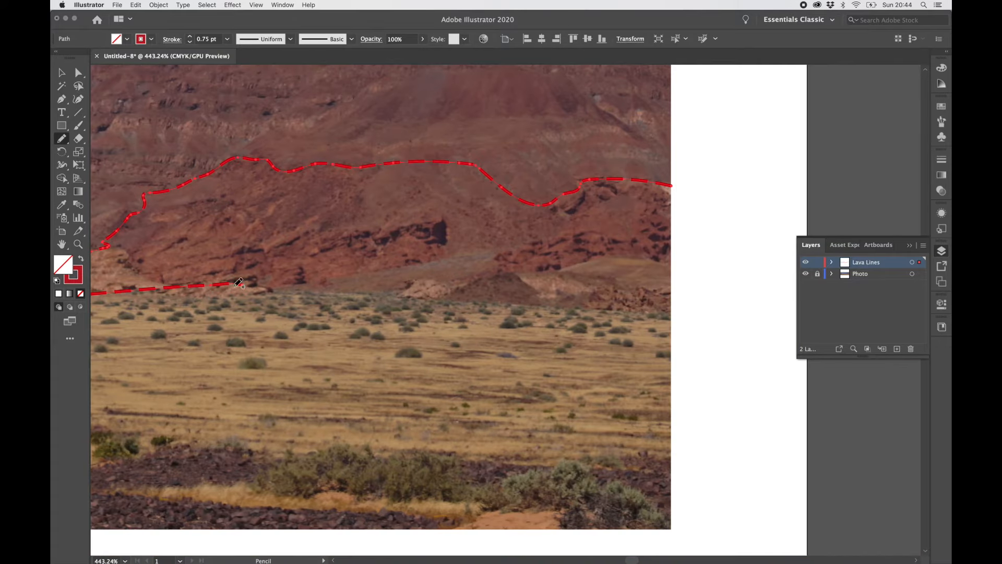
mouse_move(235, 283)
left_mouse_down()
mouse_move(377, 282)
mouse_move(411, 299)
mouse_move(671, 316)
left_mouse_up()
- Close the outcrop outline with a straight Pen segment about 11.2 mm up the photo's right edge, and deselect it
left_click(62, 98)
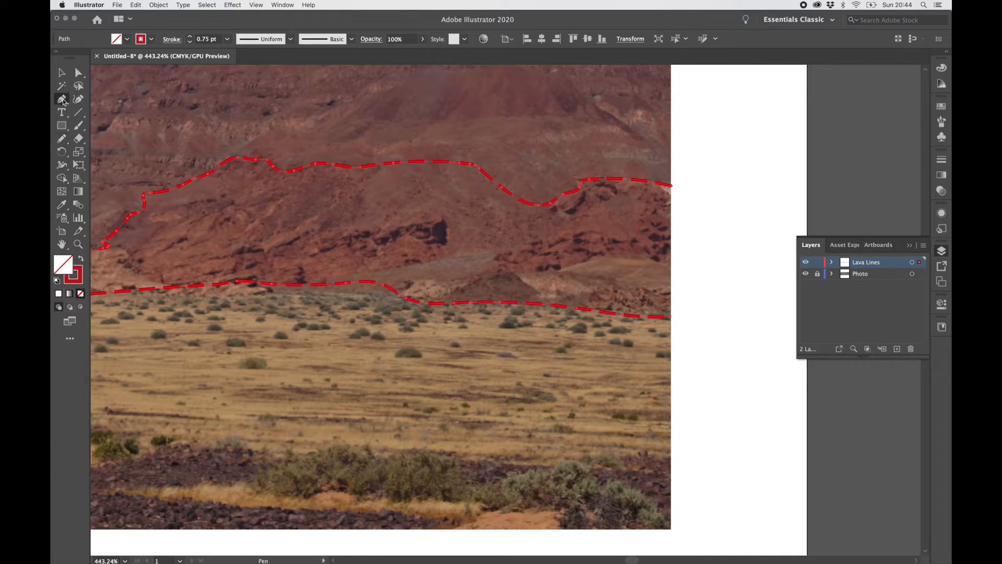
left_click(670, 316)
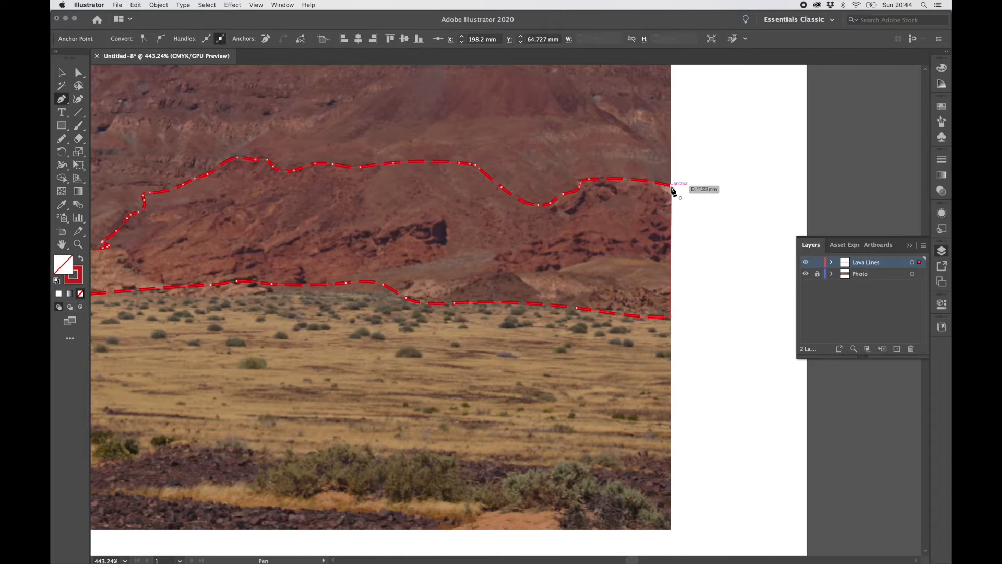
left_click(672, 187)
left_click(61, 72)
left_click(718, 236)
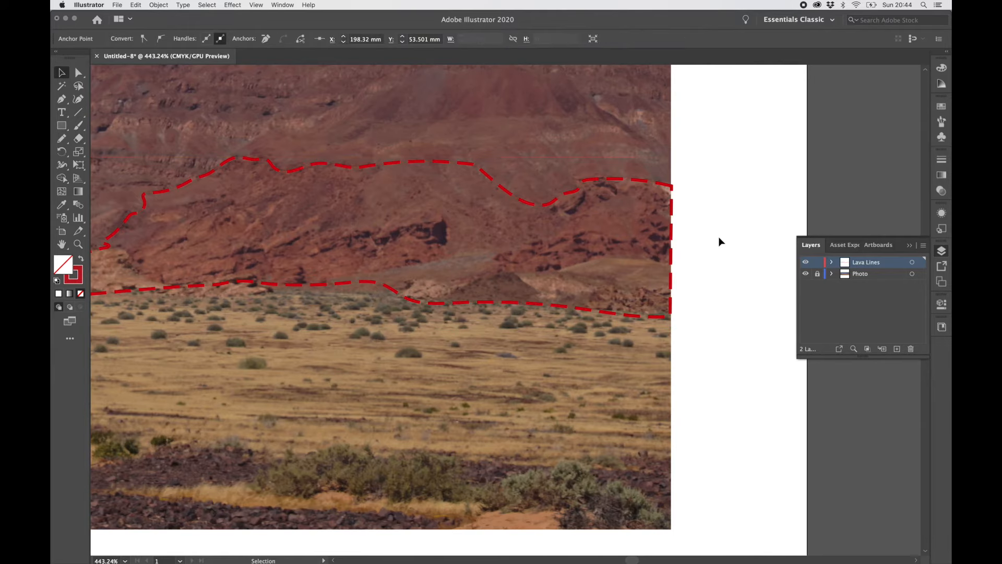
- Select the closed outline around the cliff and outcrops and change its dashed stroke colour to yellow
scroll(738, 228, "down", 3)
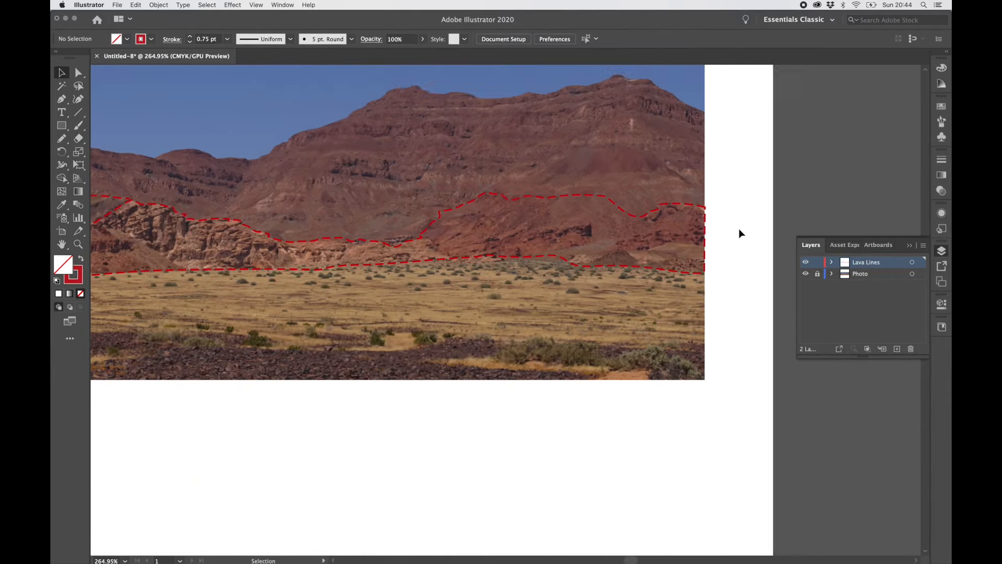
left_click(309, 242)
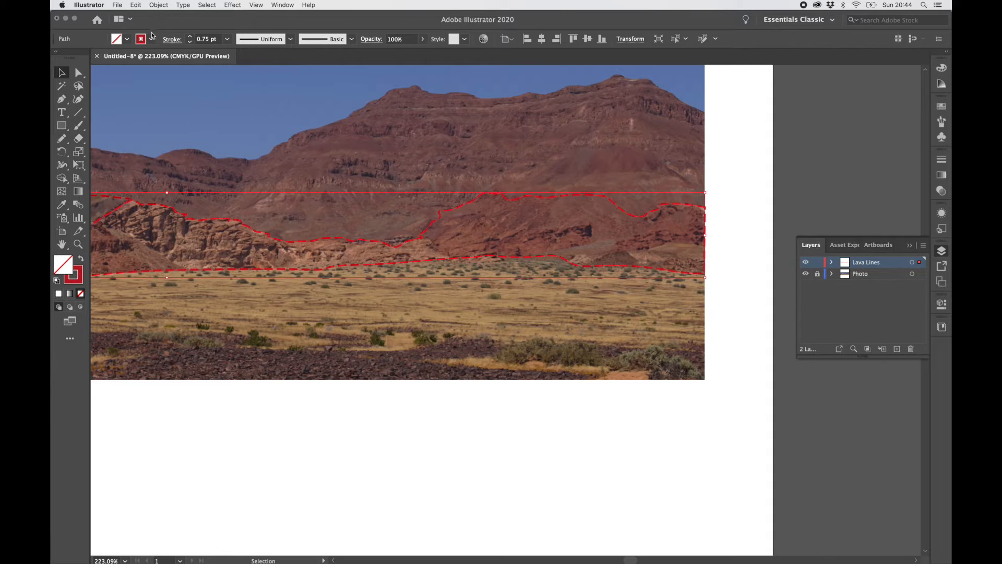
left_click(151, 39)
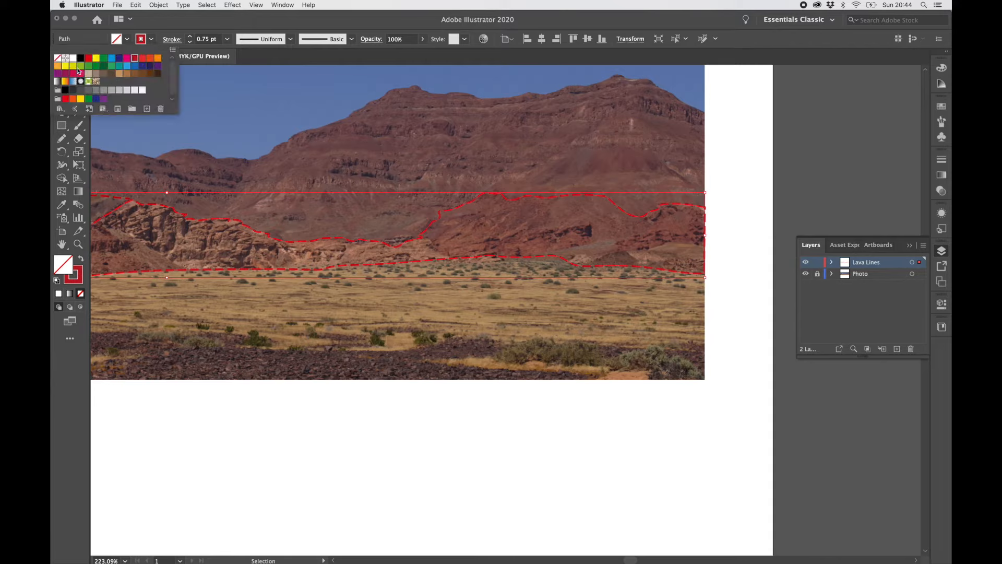
left_click(96, 57)
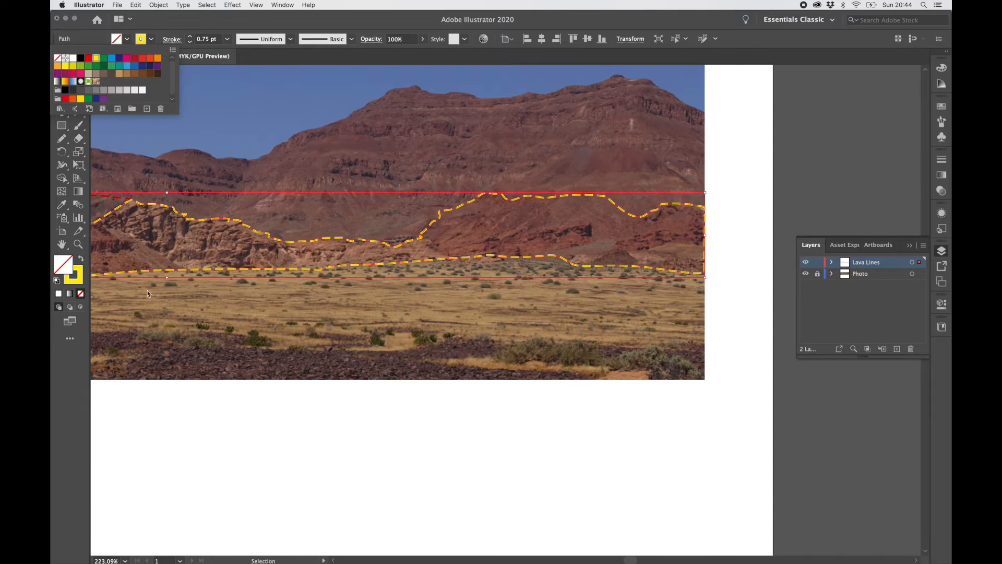
left_click(146, 42)
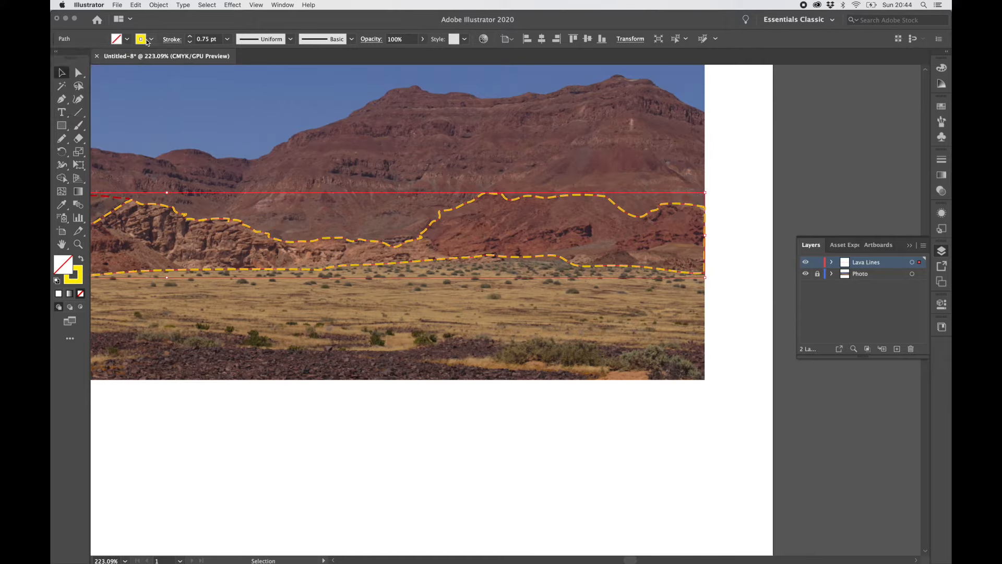
- Remove the outcrop outline's stroke, fill the shape with yellow, and deselect it
left_click(146, 43)
left_click(59, 59)
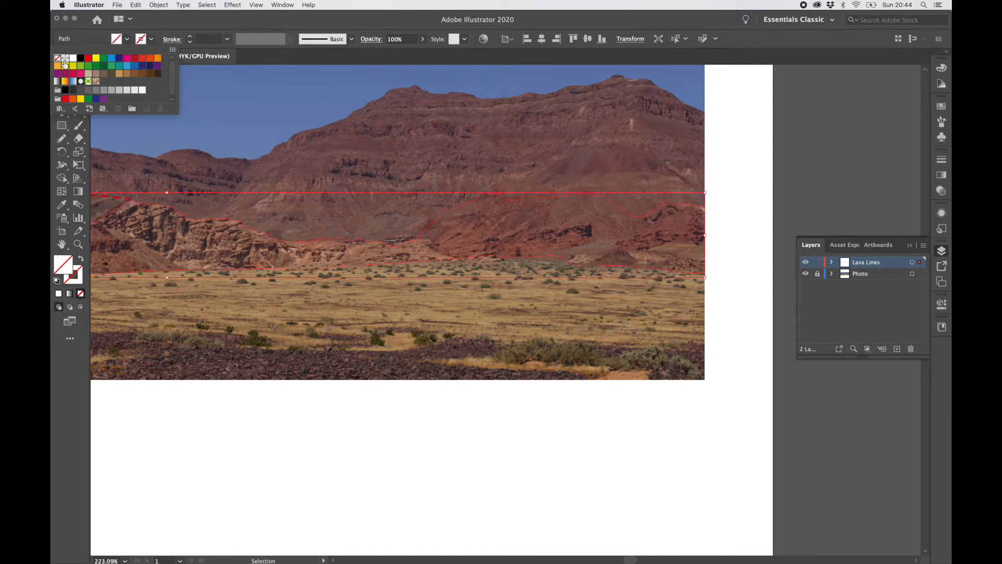
left_click(128, 39)
left_click(129, 39)
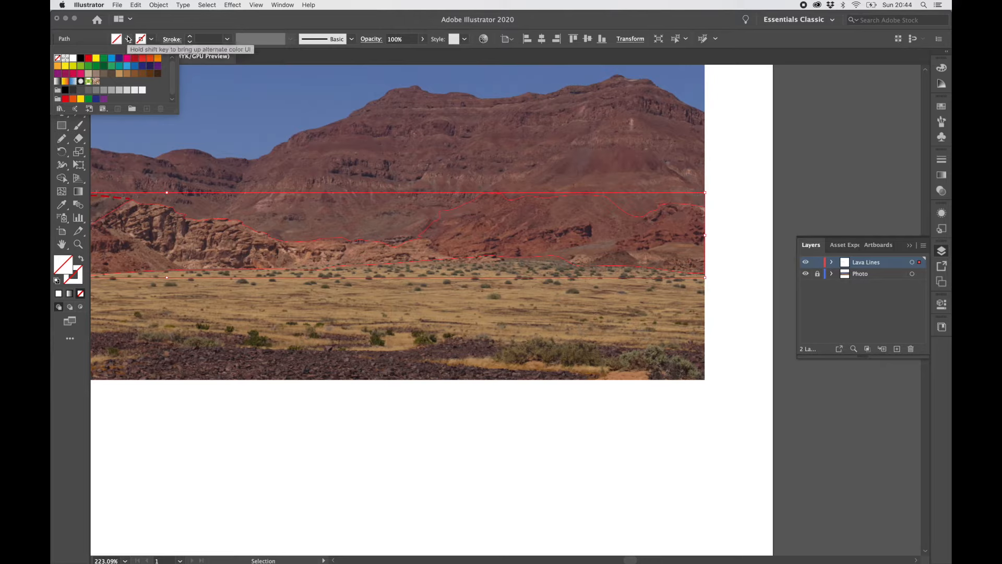
left_click(96, 59)
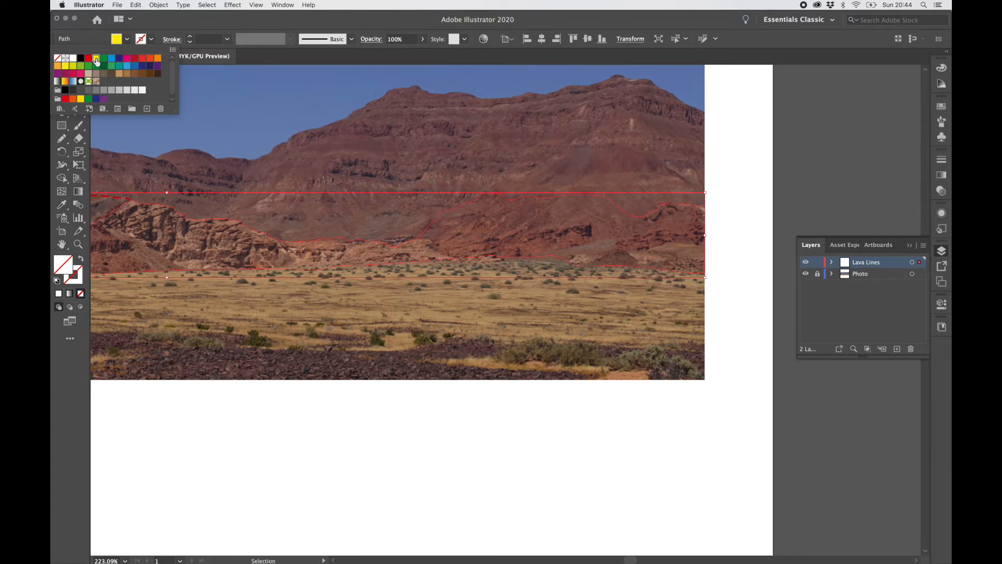
left_click(356, 341)
scroll(456, 314, "down", 3)
scroll(319, 439, "left", 6)
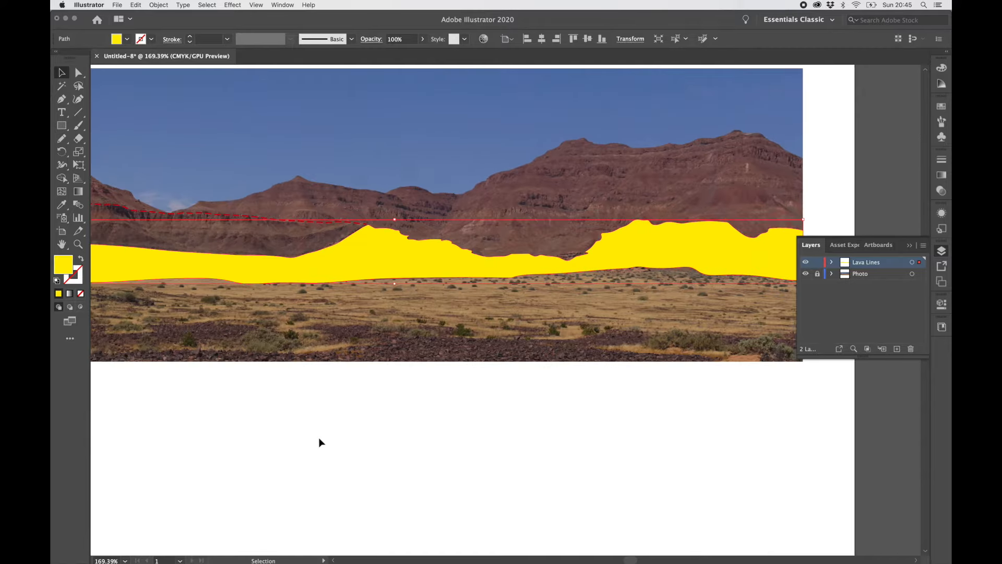
left_click(321, 443)
scroll(321, 442, "down", 3)
scroll(321, 443, "up", 3)
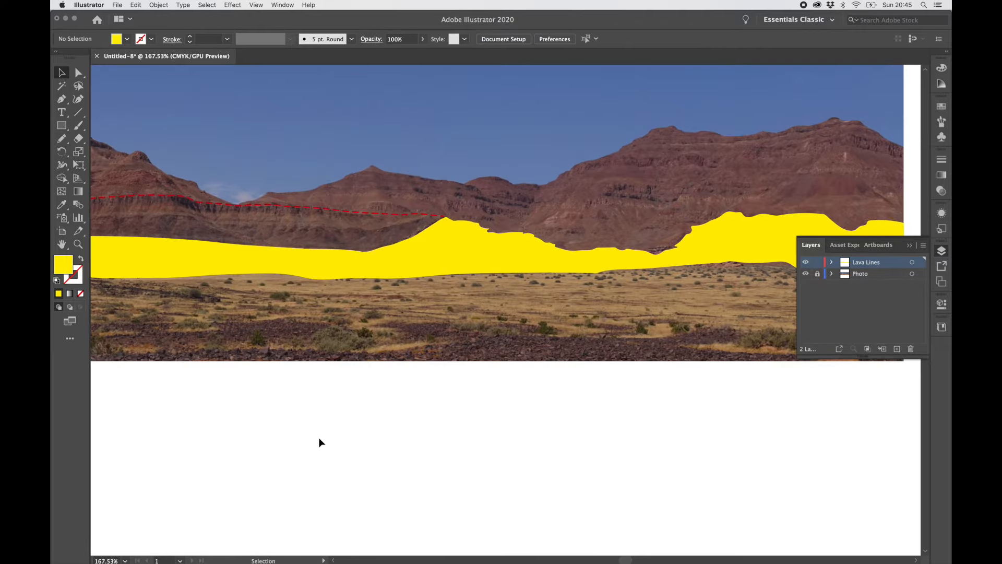
scroll(321, 443, "down", 3)
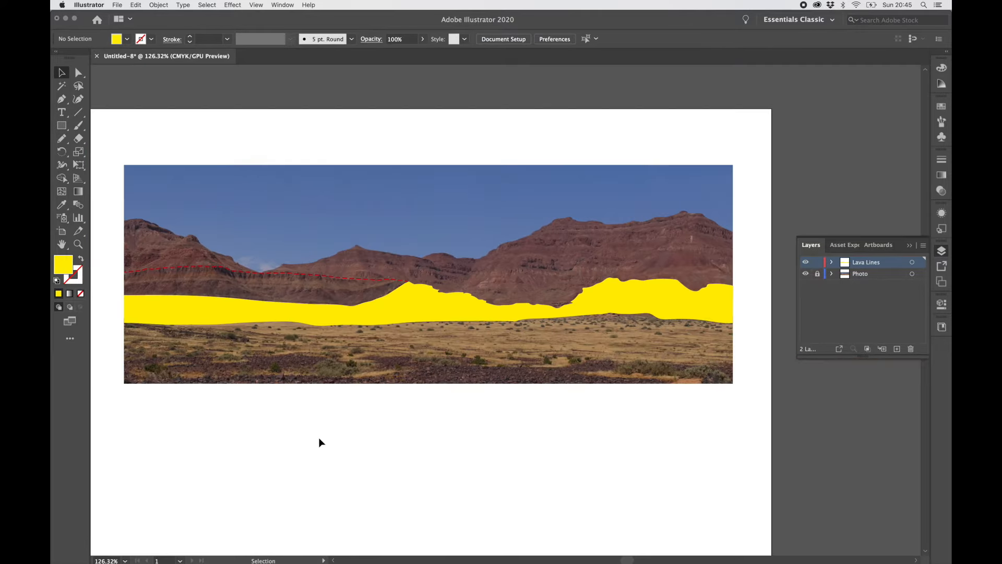
- Reduce the yellow outcrop shape's opacity to 37% so the rock texture shows through, and deselect it
left_click(392, 303)
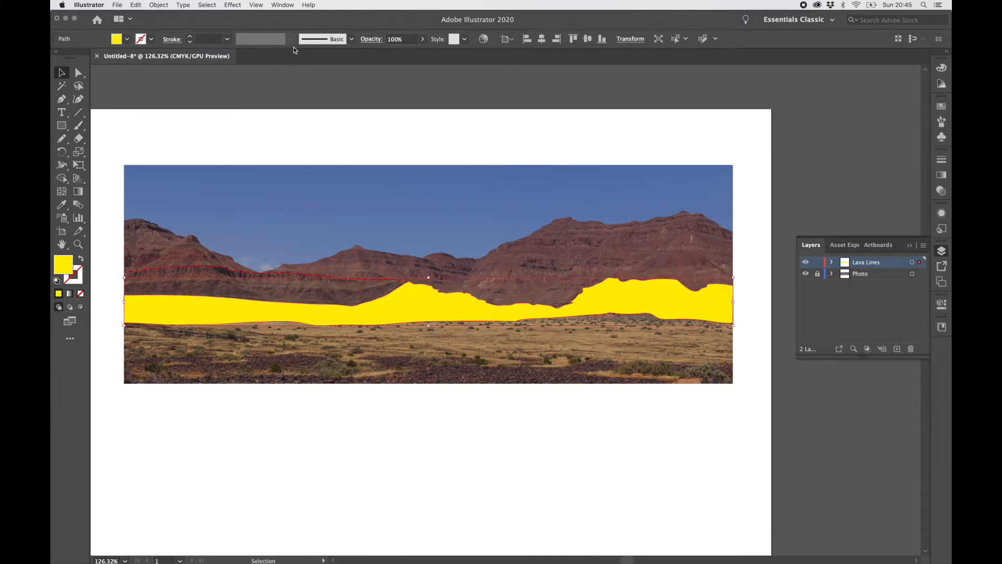
left_click(423, 40)
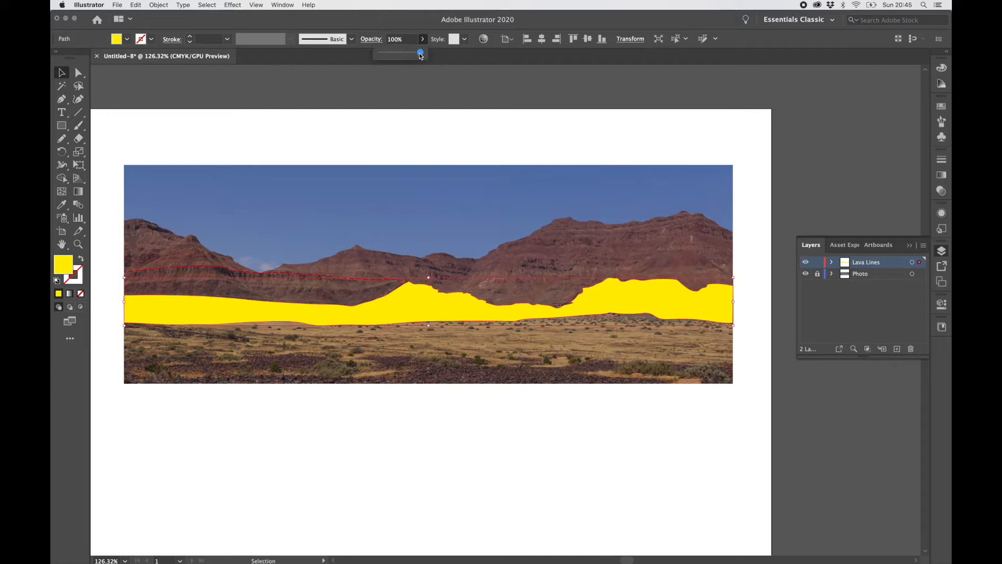
left_click_drag(420, 54, 398, 54)
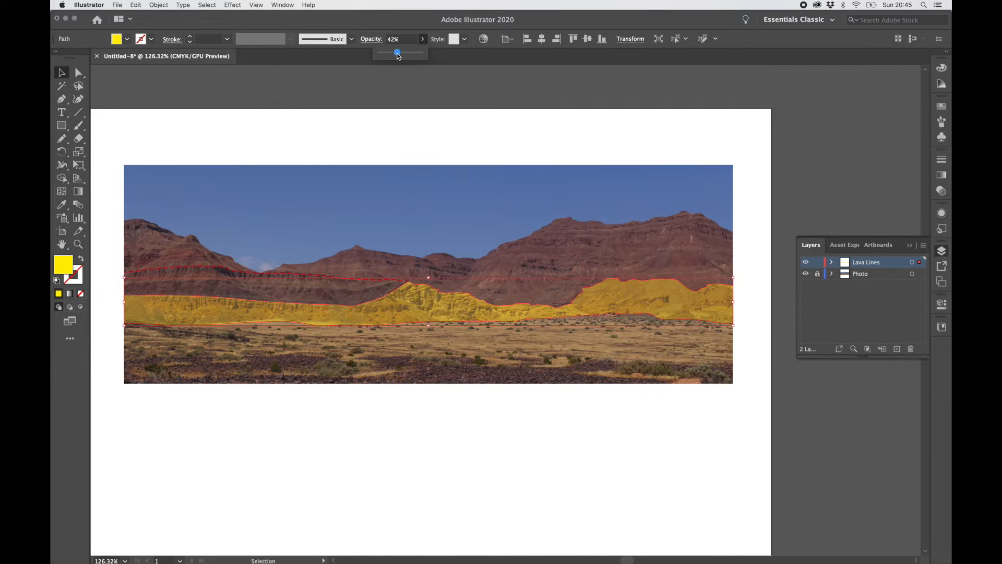
left_click(326, 443)
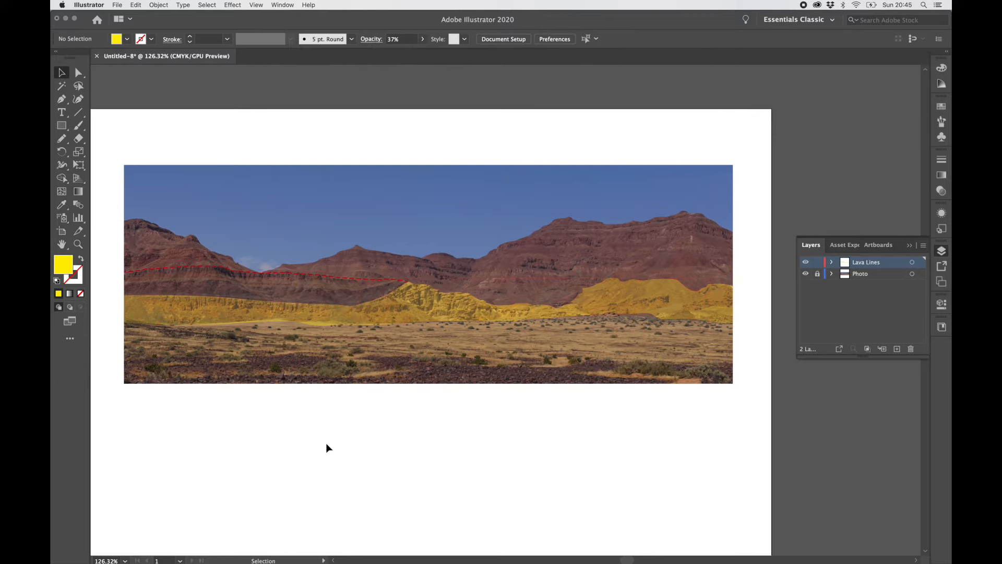
left_click(393, 309)
scroll(393, 309, "down", 3)
scroll(393, 313, "down", 3)
scroll(393, 313, "up", 3)
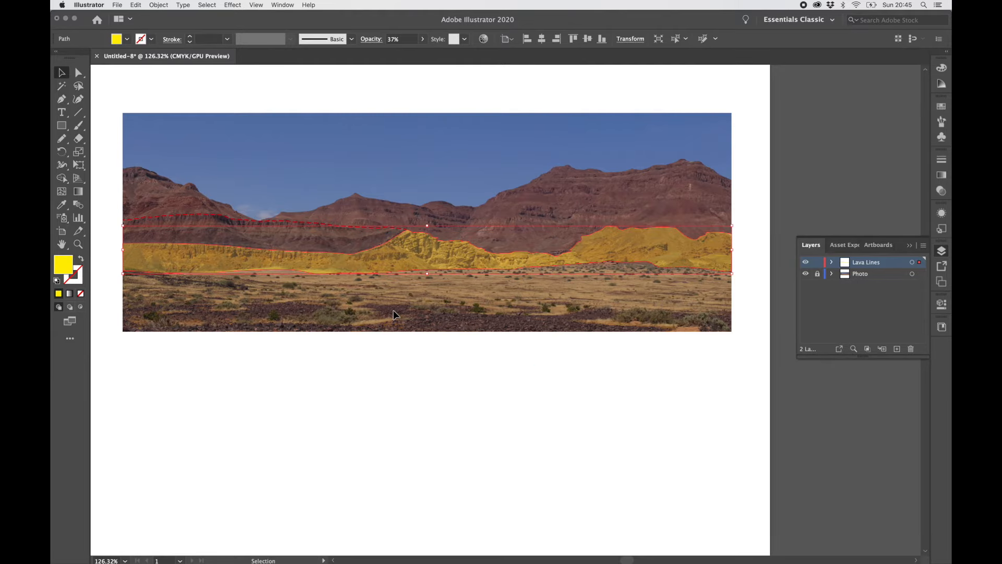
scroll(394, 314, "left", 3)
scroll(393, 314, "down", 1)
left_click(393, 310)
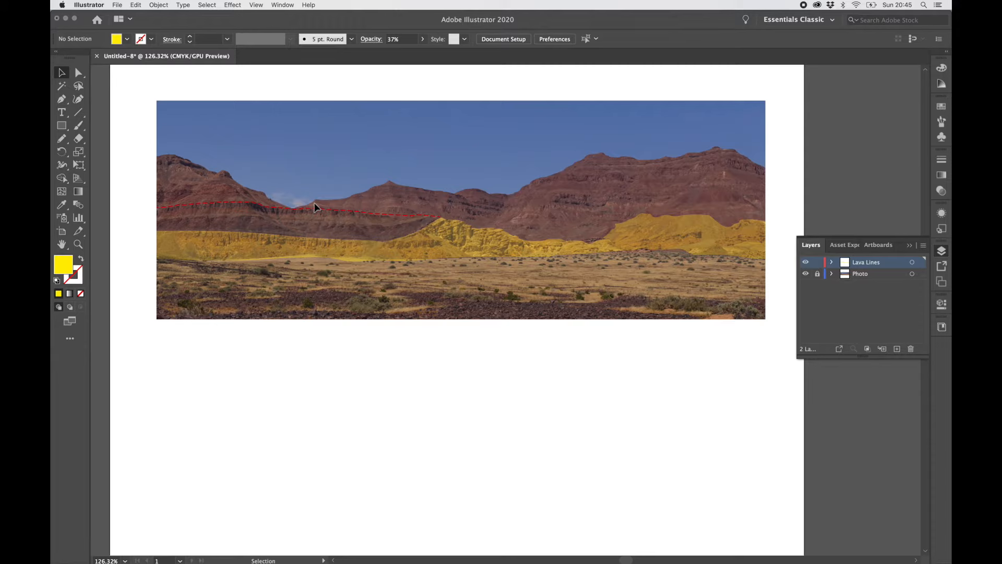
scroll(396, 345, "up", 1)
scroll(395, 345, "left", 1)
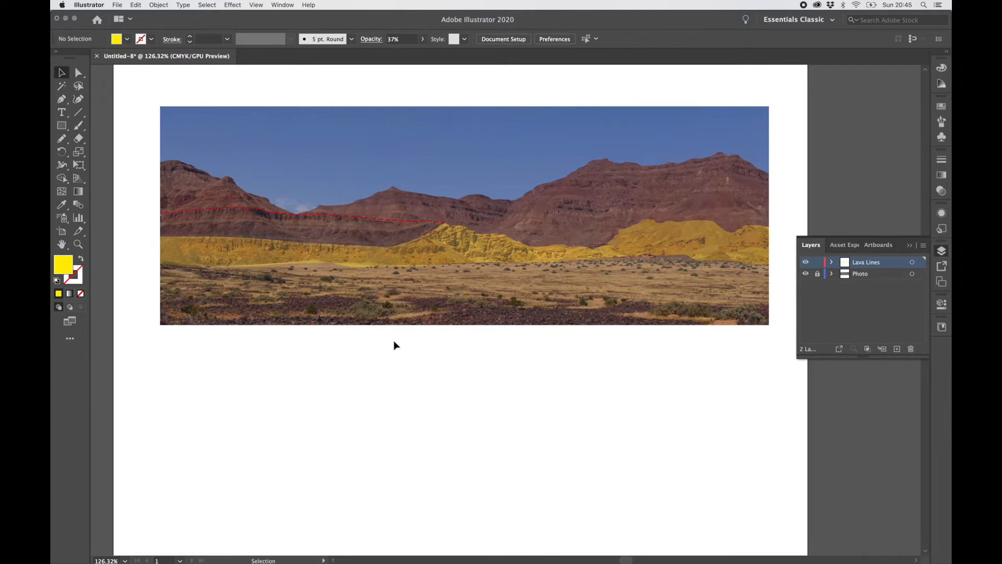
scroll(396, 345, "up", 5)
scroll(395, 345, "left", 2)
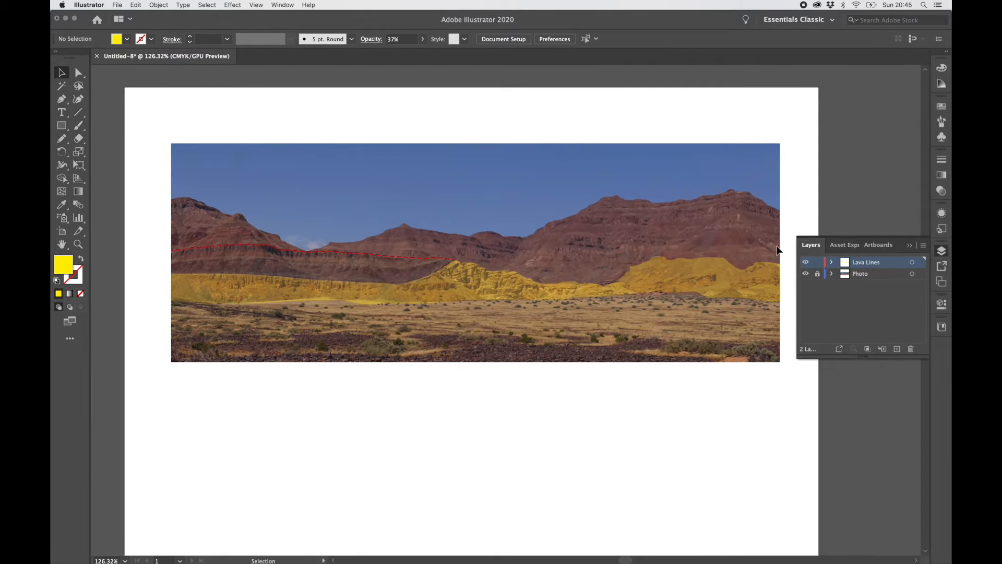
- Create a new layer above Lava Lines and move the yellow outcrop path from Lava Lines into it
left_click(898, 350)
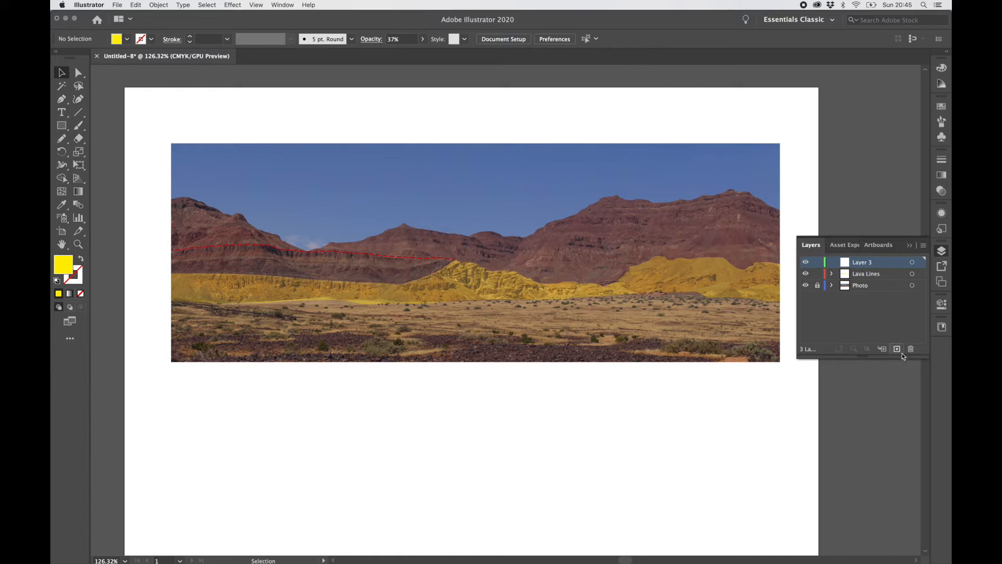
left_click(832, 274)
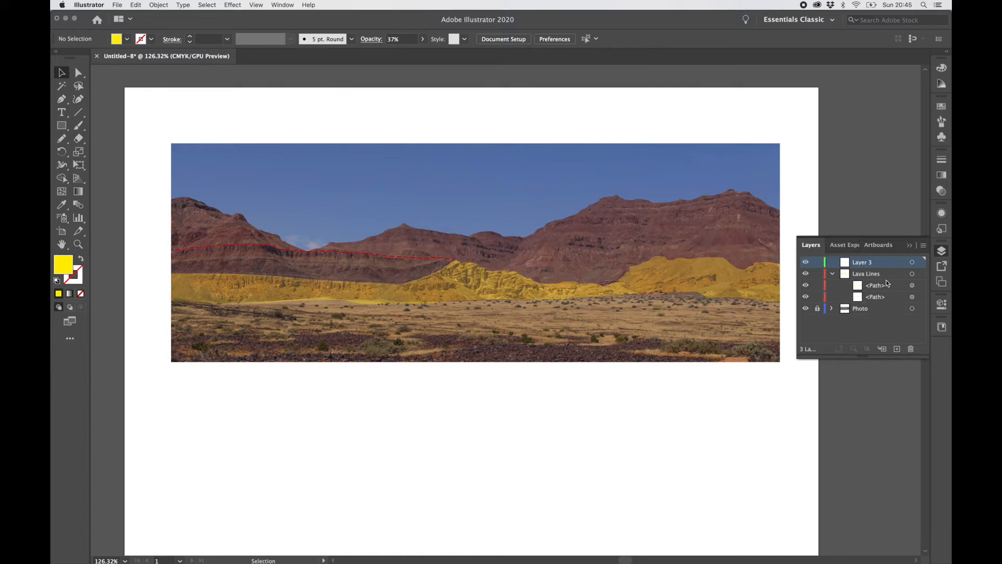
left_click(881, 291)
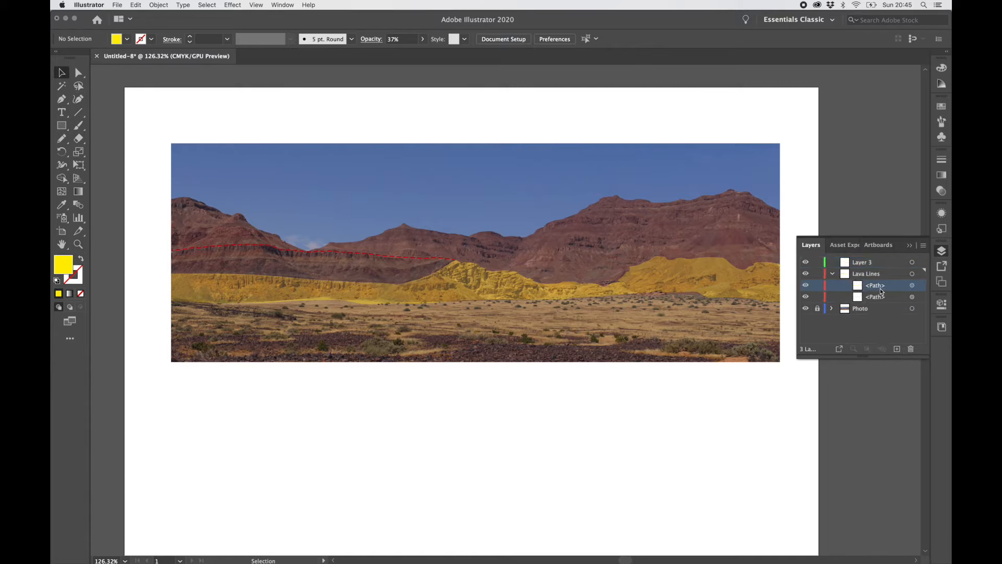
left_click_drag(881, 291, 875, 264)
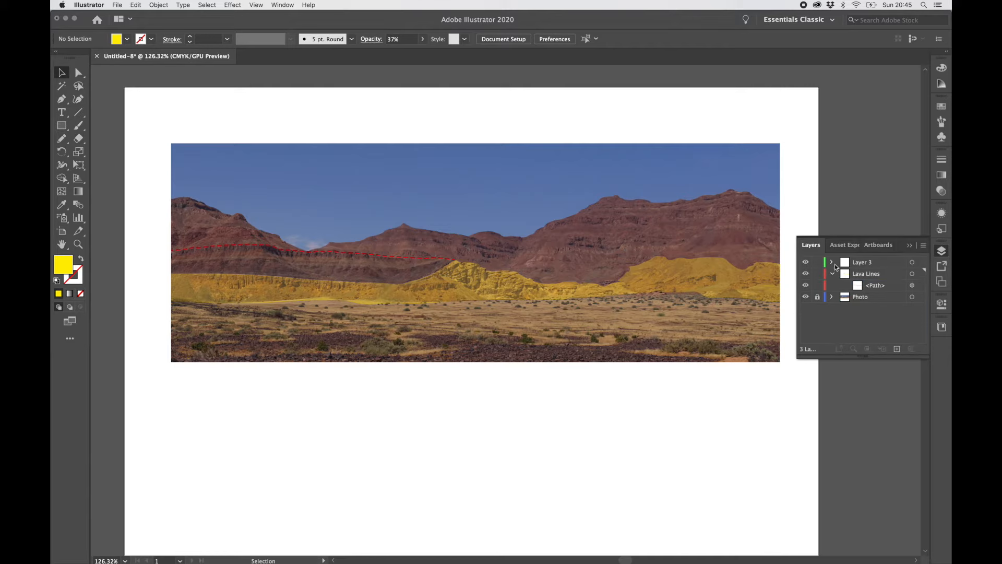
left_click(920, 263)
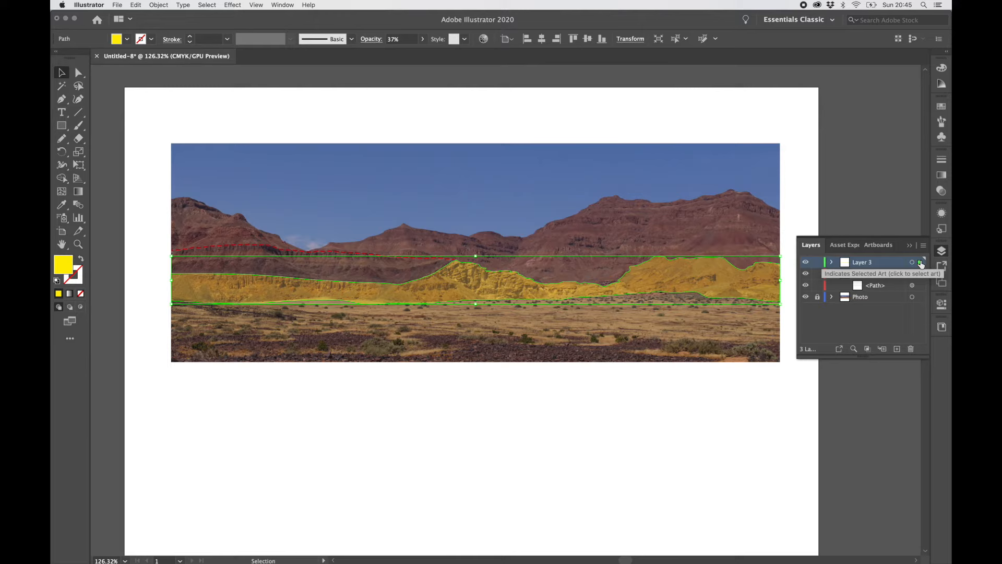
left_click(758, 436)
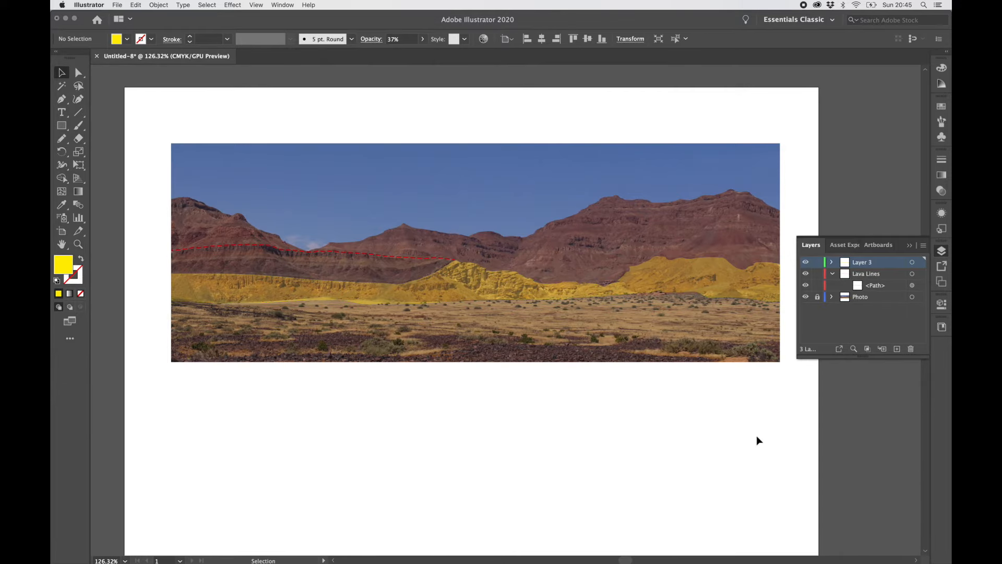
- Collapse the Lava Lines layer and rename the new layer that holds the yellow shape
left_click(834, 274)
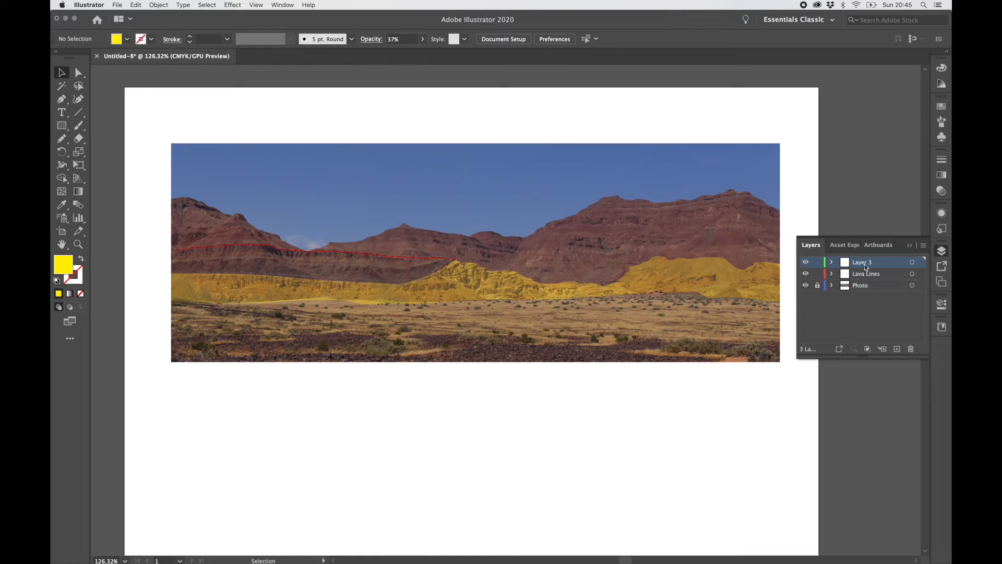
double_click(858, 263)
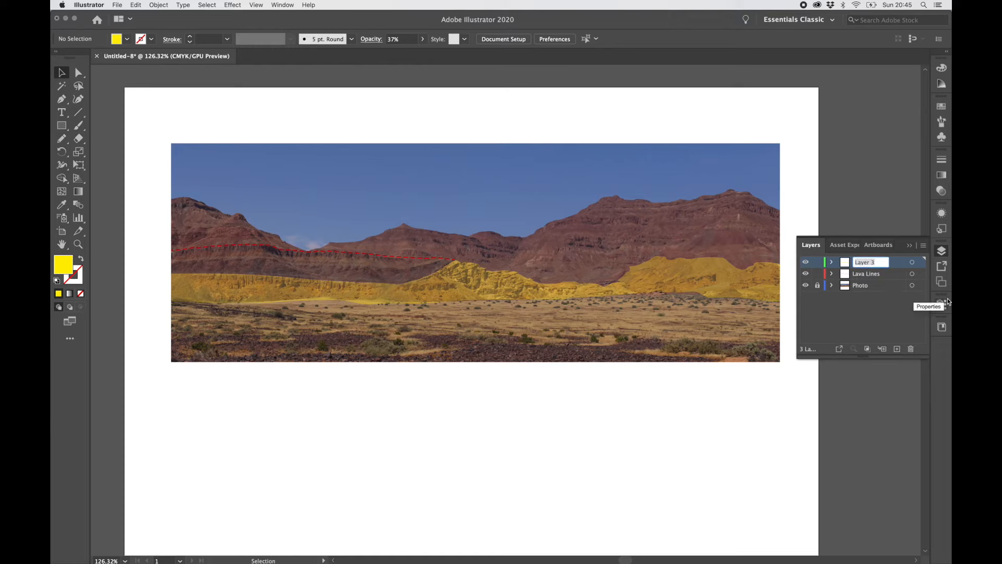
type("une")
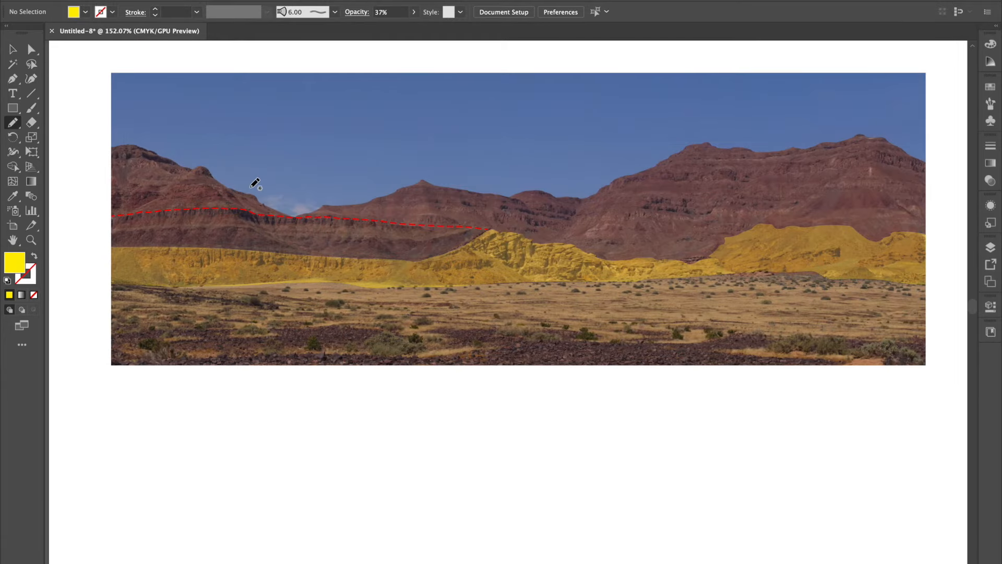
- Draw a closed lens-shaped Pencil path on the dark slope between the red dashed line and the yellow area
scroll(256, 185, "up", 4)
mouse_move(206, 256)
left_mouse_down()
mouse_move(249, 250)
mouse_move(506, 279)
mouse_move(362, 289)
mouse_move(209, 259)
left_mouse_up()
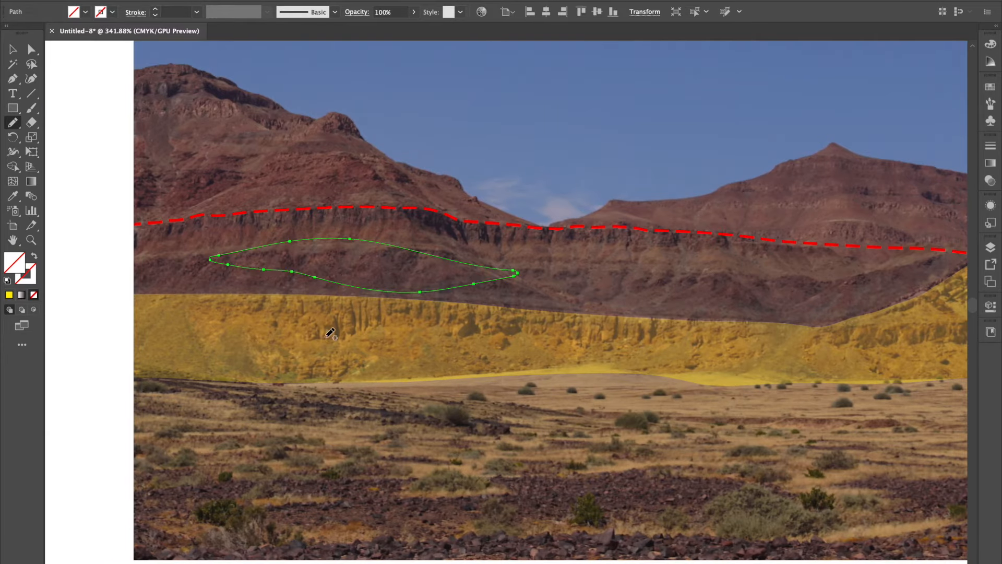
- Copy the large yellow outcrop's 37% opacity fill onto the lens-shaped path with the Eyedropper
left_click(10, 198)
left_click(190, 304)
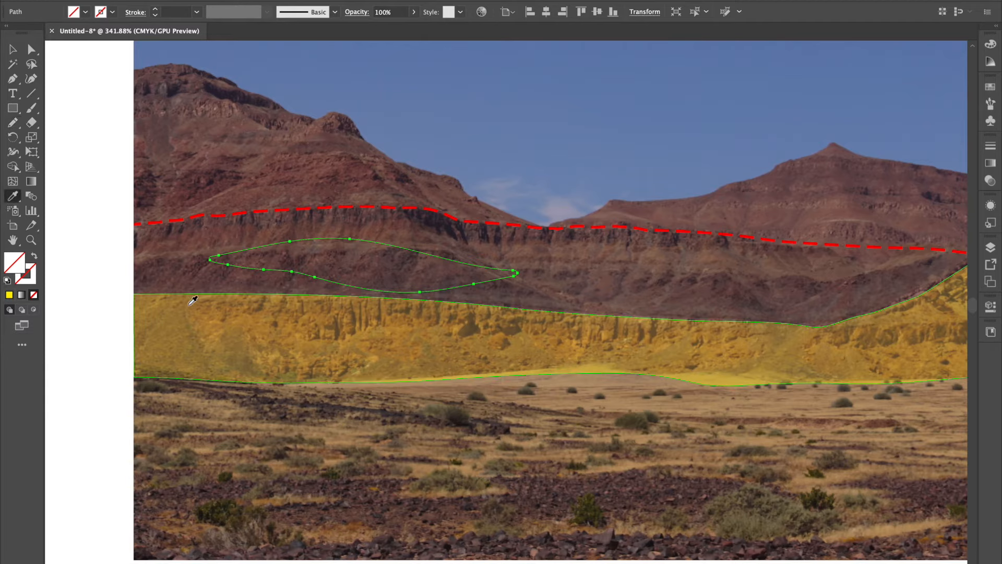
left_click(205, 319)
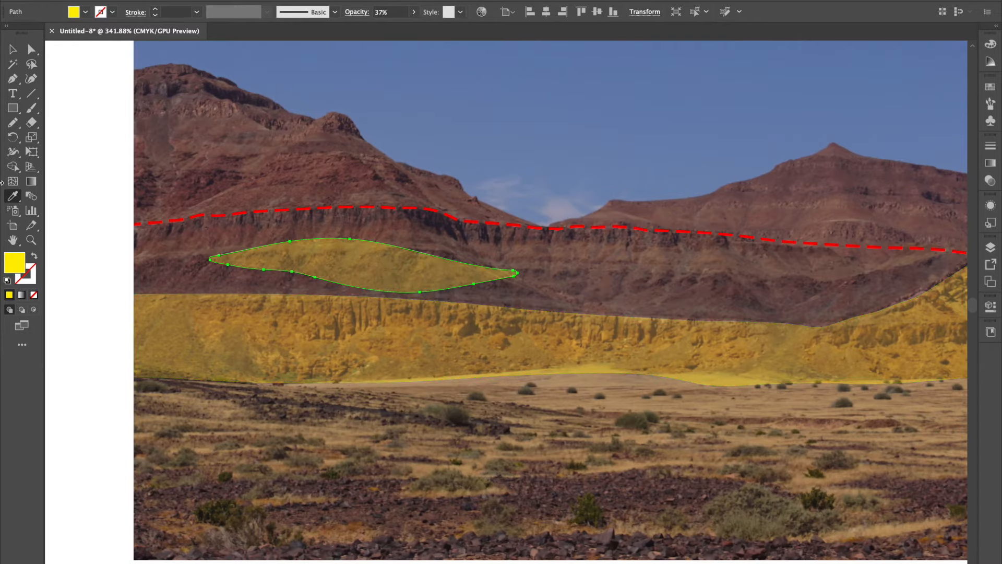
- Draw a closed, wavy Pencil shape on the central peak above the dashed line and give it the same semi-transparent yellow fill
left_click(9, 124)
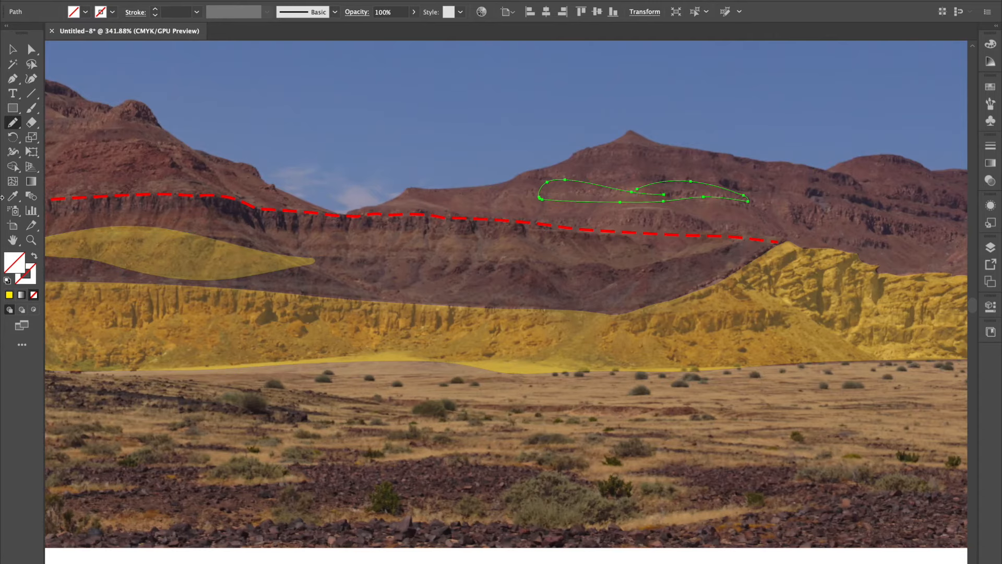
left_click(12, 196)
left_click(217, 250)
- Draw a rounded Pencil shape on the large mountain at the photo's far side, match its fill to the yellow outcrop, and deselect it
scroll(217, 250, "right", 9)
left_click(12, 124)
mouse_move(815, 137)
left_mouse_down()
mouse_move(661, 231)
mouse_move(803, 135)
left_mouse_up()
left_click(13, 197)
left_click(417, 353)
scroll(417, 354, "down", 5)
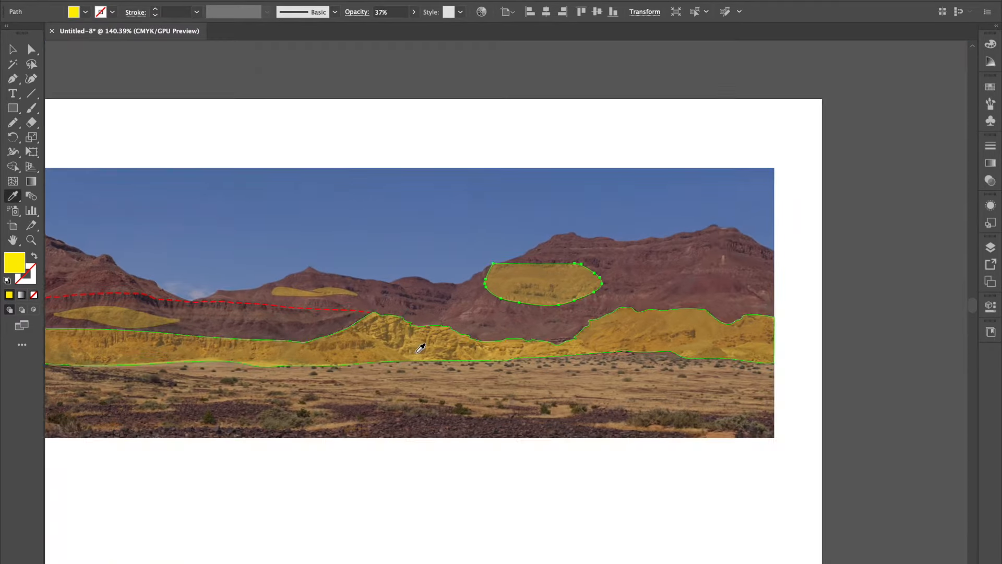
scroll(416, 353, "left", 4)
left_click(12, 49)
left_click(259, 91)
- Select all artwork on the Dunes layer, try green, purple and magenta swatches as its fill, and deselect it
left_click(994, 255)
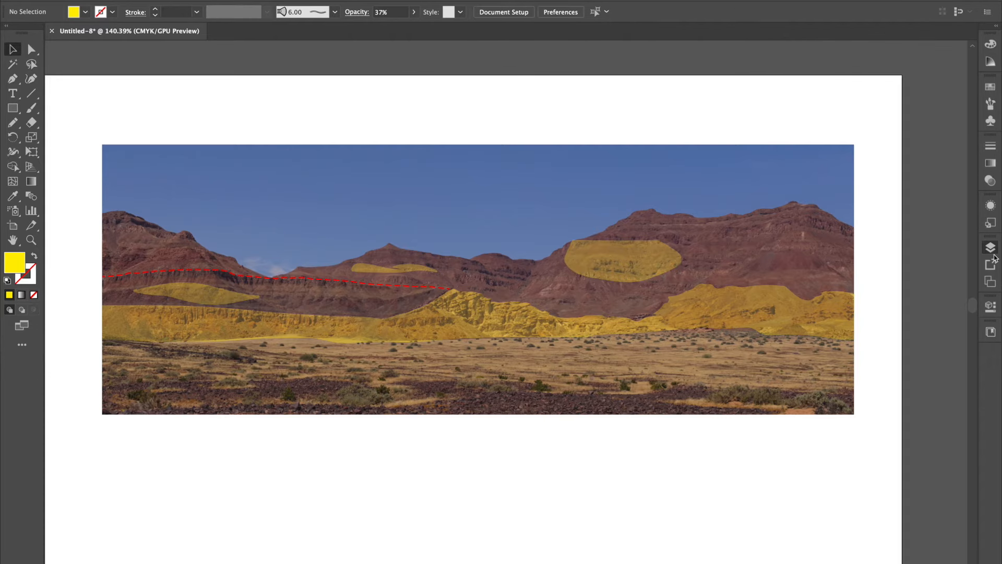
scroll(898, 339, "down", 1)
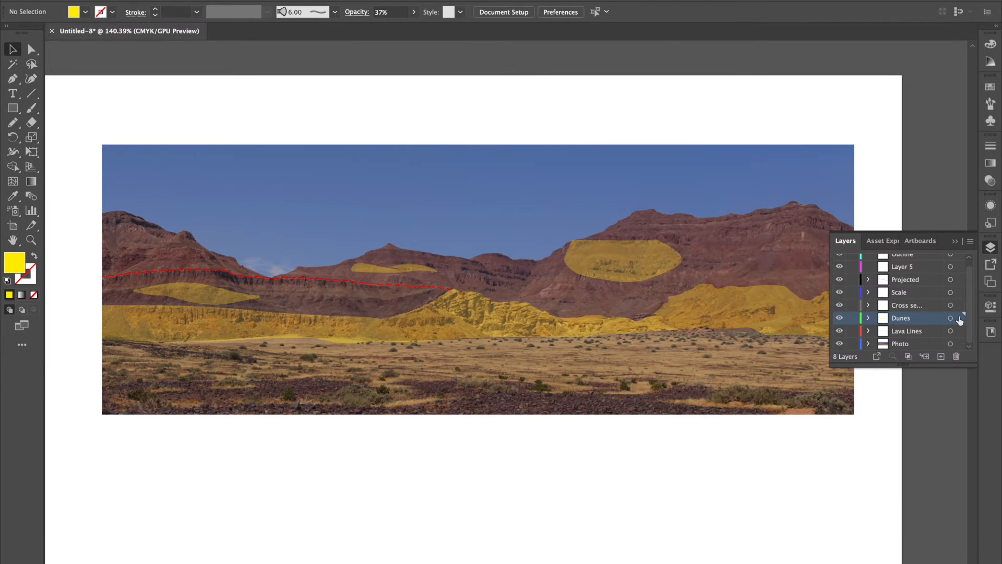
left_click(959, 318)
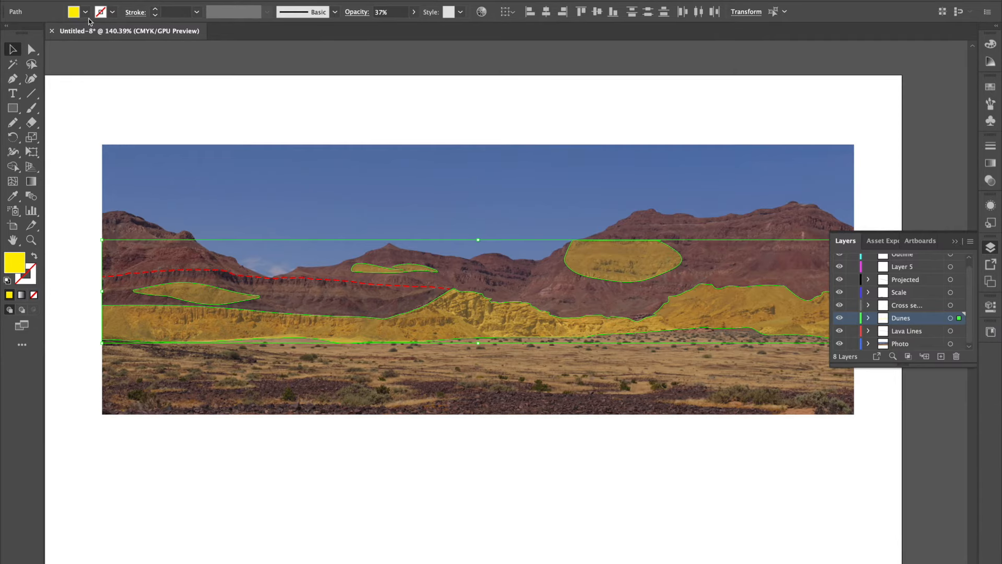
left_click(85, 12)
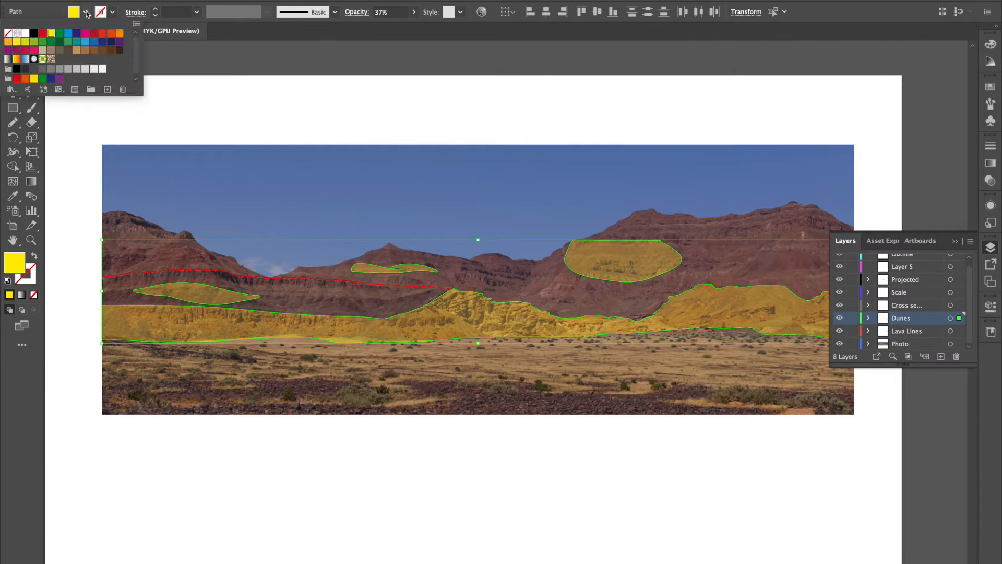
left_click(71, 42)
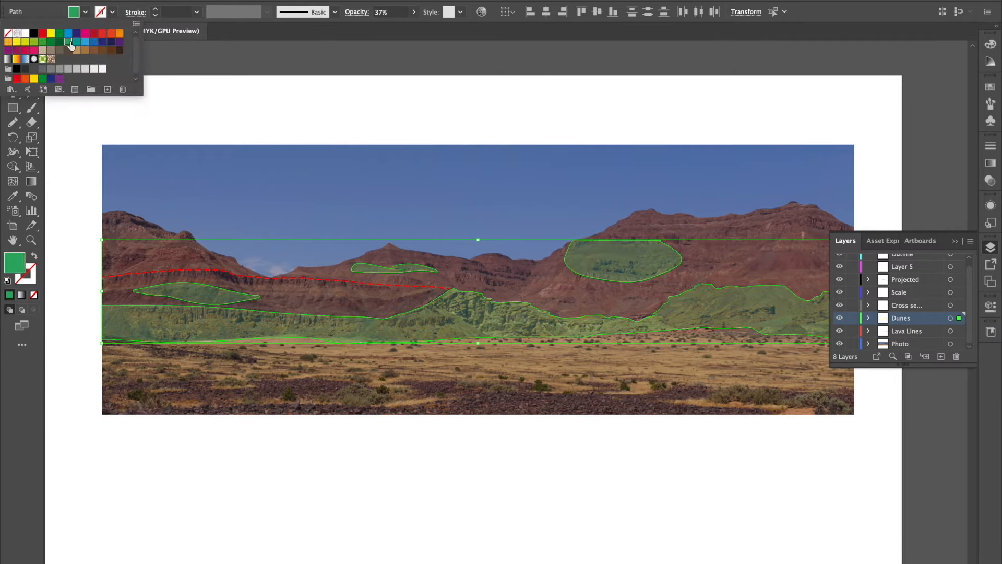
left_click(119, 42)
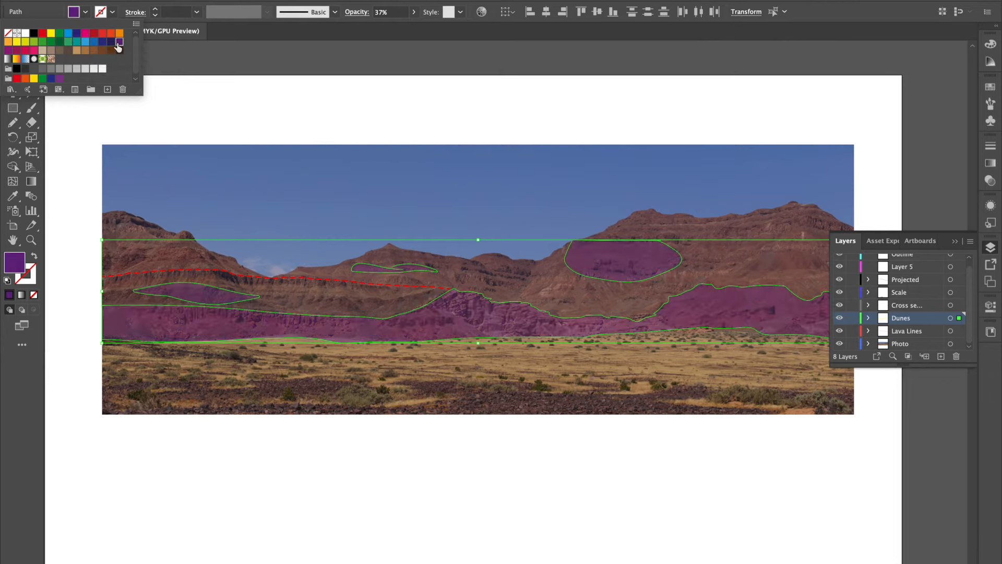
left_click(86, 33)
left_click(420, 546)
left_click(471, 534)
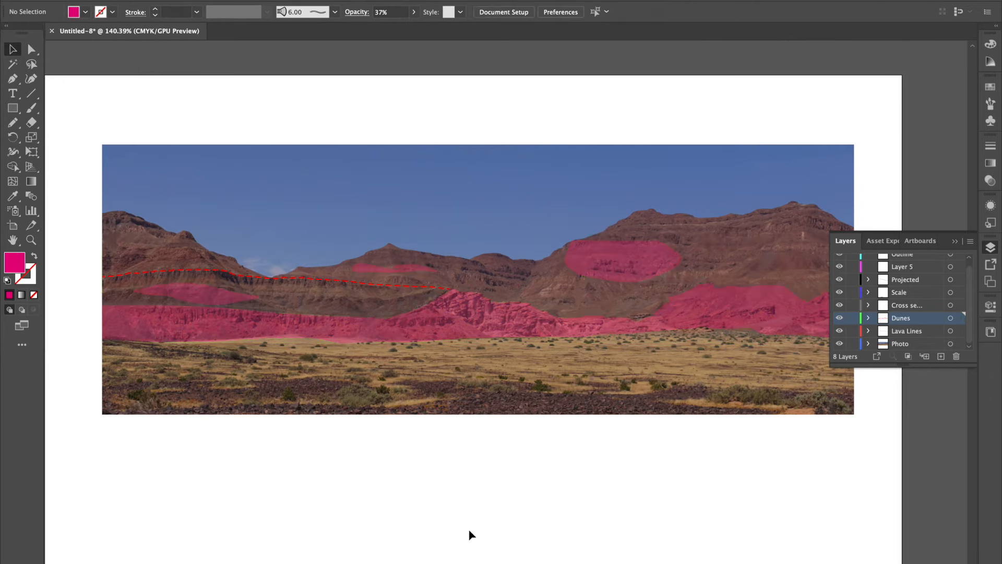
- Undo the trial fill colours on the Dunes layer's shapes
key("ctrl+z")
key("ctrl+z")
key("ctrl+z")
key("ctrl+z")
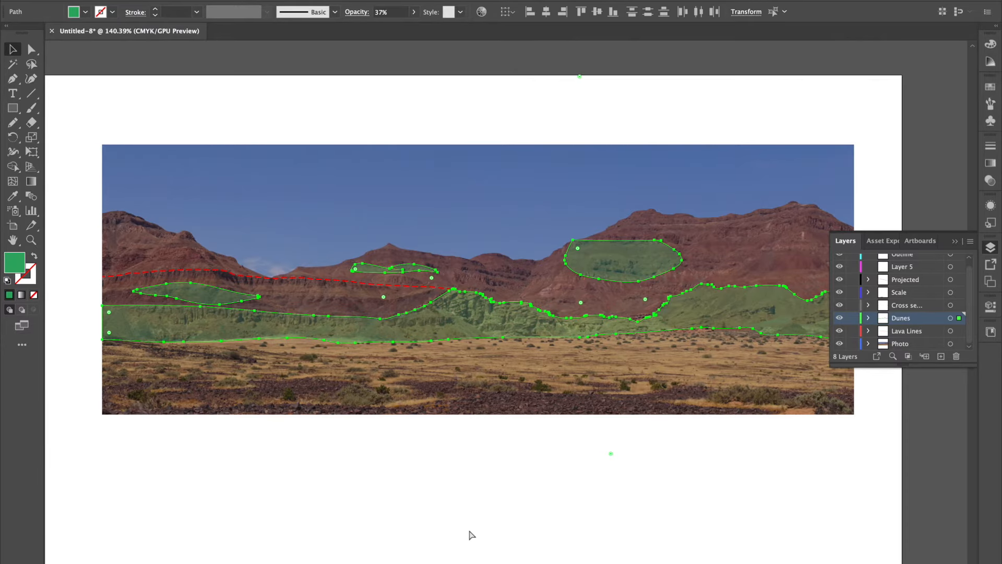
key("ctrl+z")
key("ctrl+z")
key("ctrl+z")
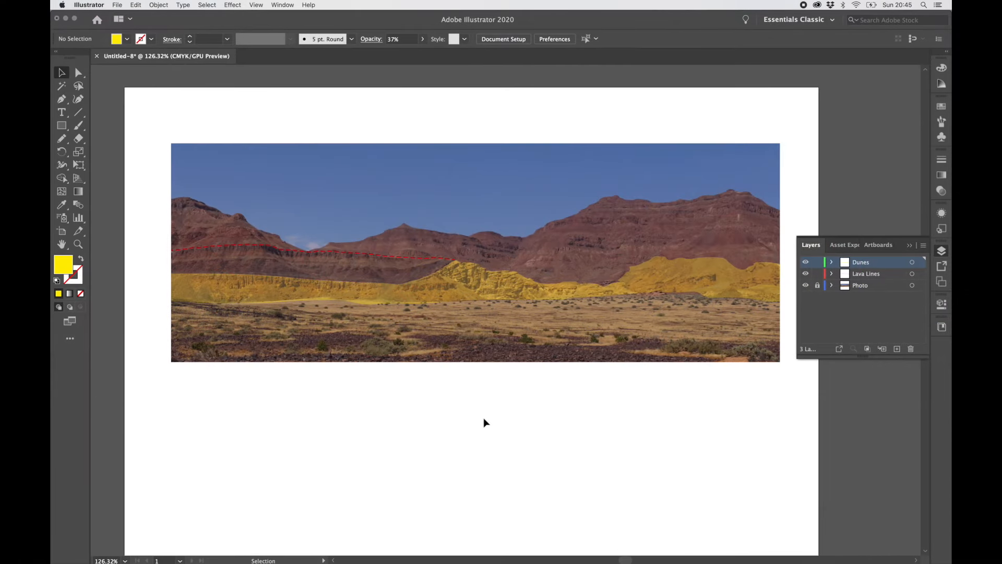
- Add the text label "Dune" in the sky above the central mountains
scroll(283, 214, "up", 5)
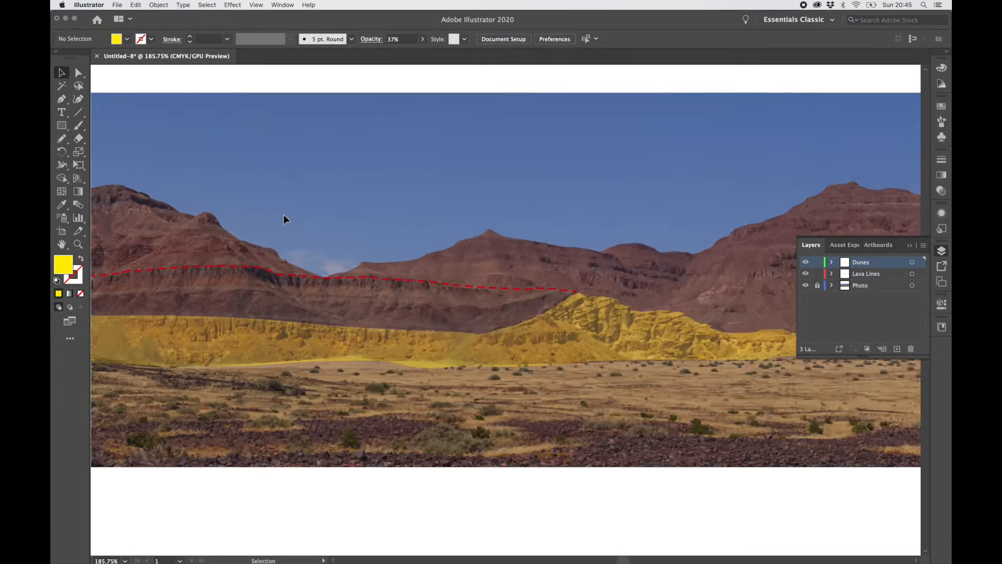
scroll(284, 214, "up", 5)
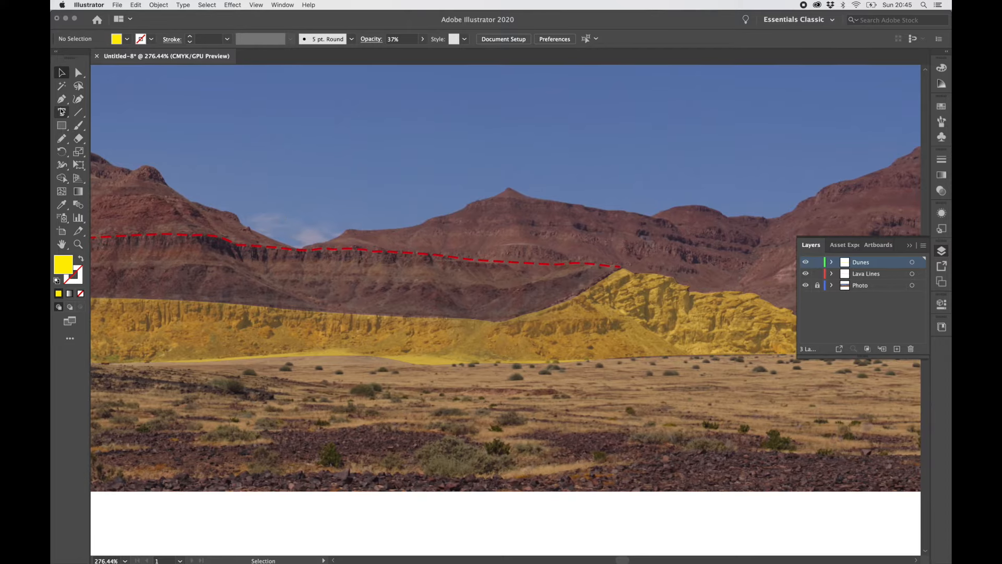
left_click(62, 112)
scroll(432, 272, "right", 5)
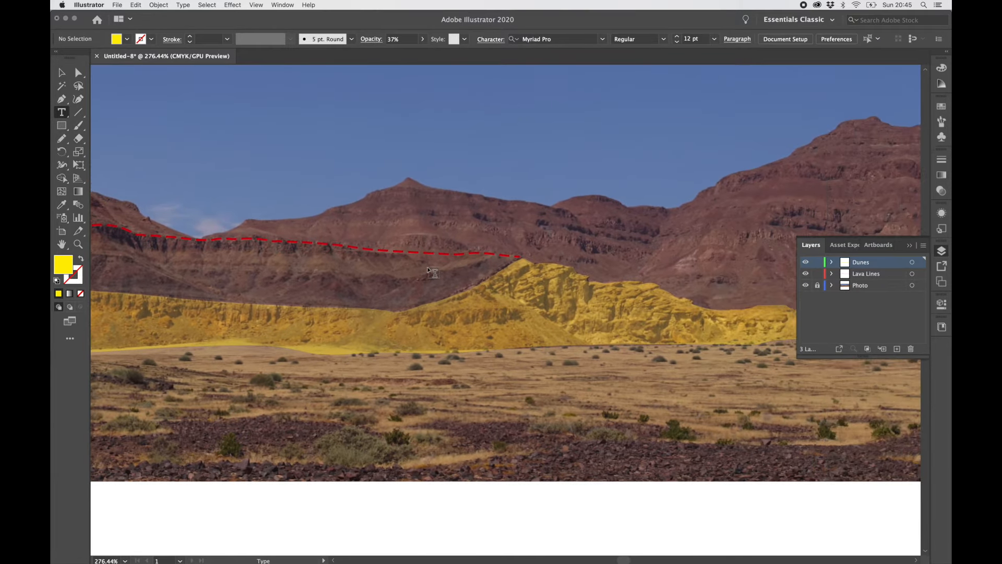
scroll(432, 272, "up", 3)
scroll(433, 272, "right", 3)
left_click(444, 166)
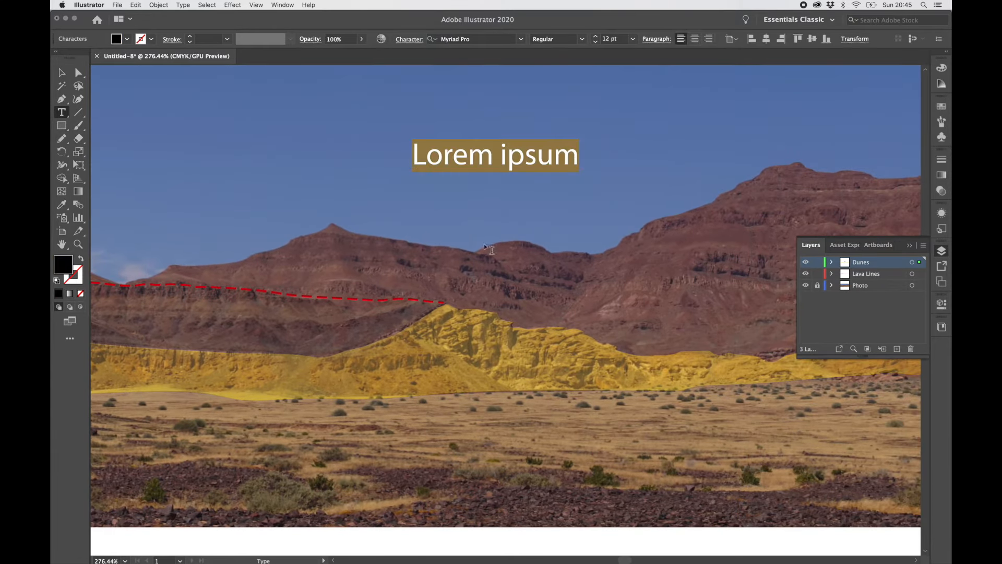
type("Dune")
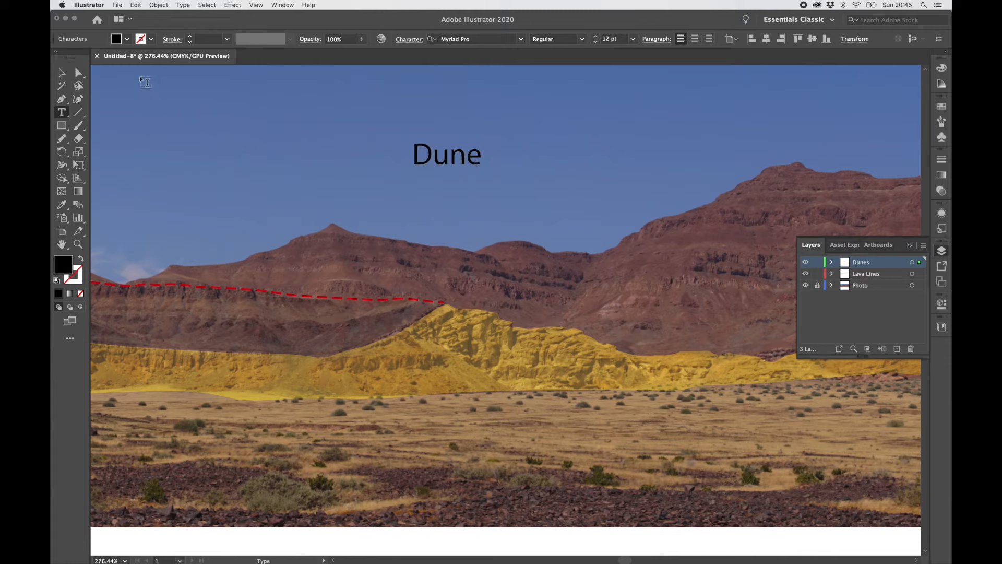
- Move the "Dune" label down onto the plain just below the yellow outcrop
left_click(61, 72)
left_click_drag(449, 146, 502, 443)
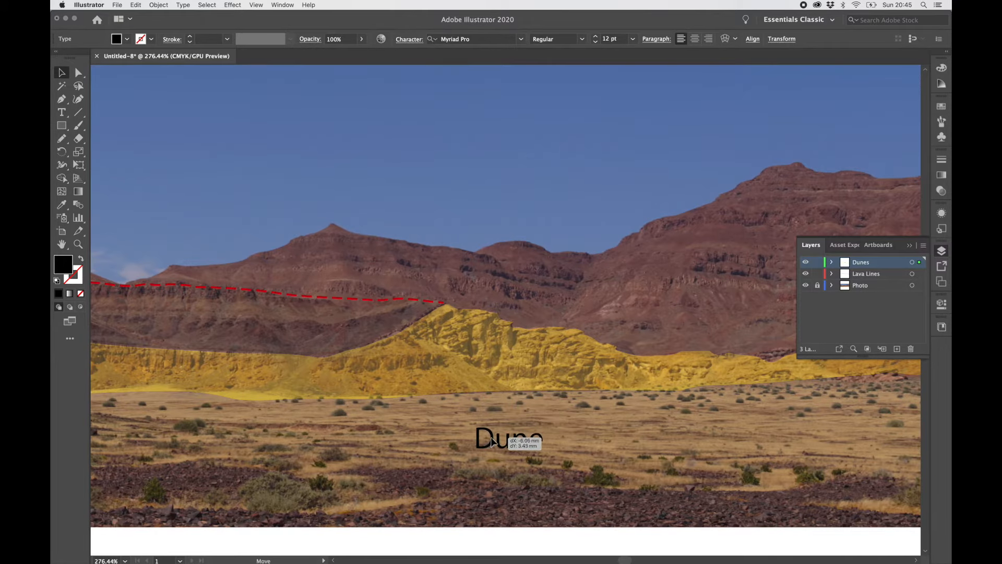
left_click(250, 223)
scroll(251, 223, "left", 5)
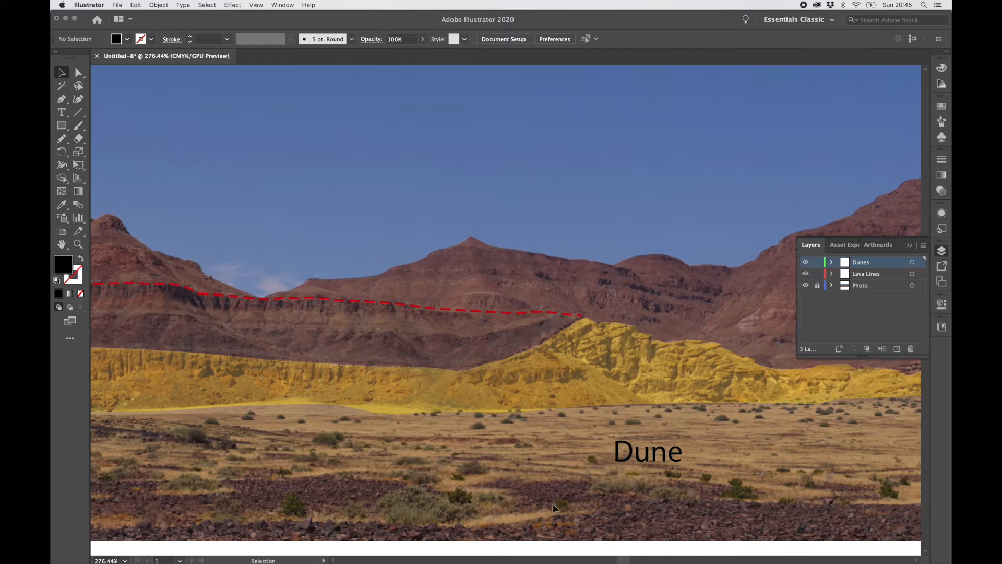
left_click_drag(648, 459, 643, 439)
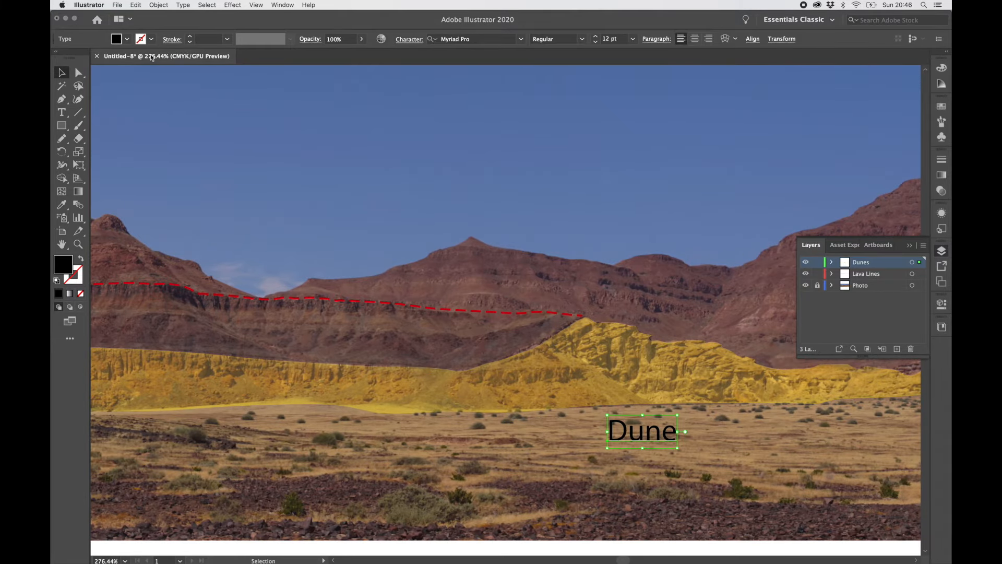
- Set the "Dune" label in Gill Sans Bold with a white 0.5 pt stroke, and deselect it
left_click(521, 39)
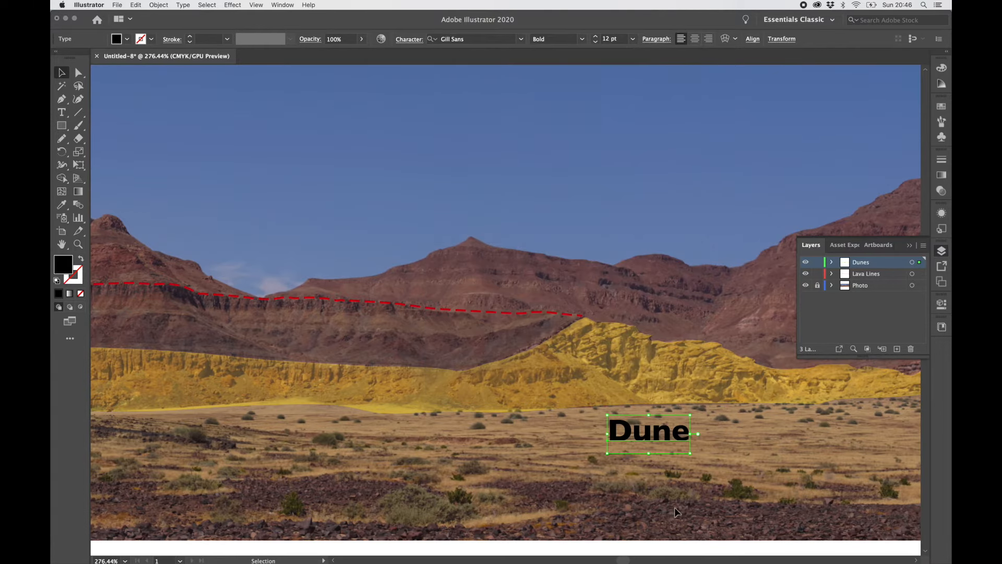
left_click(145, 39)
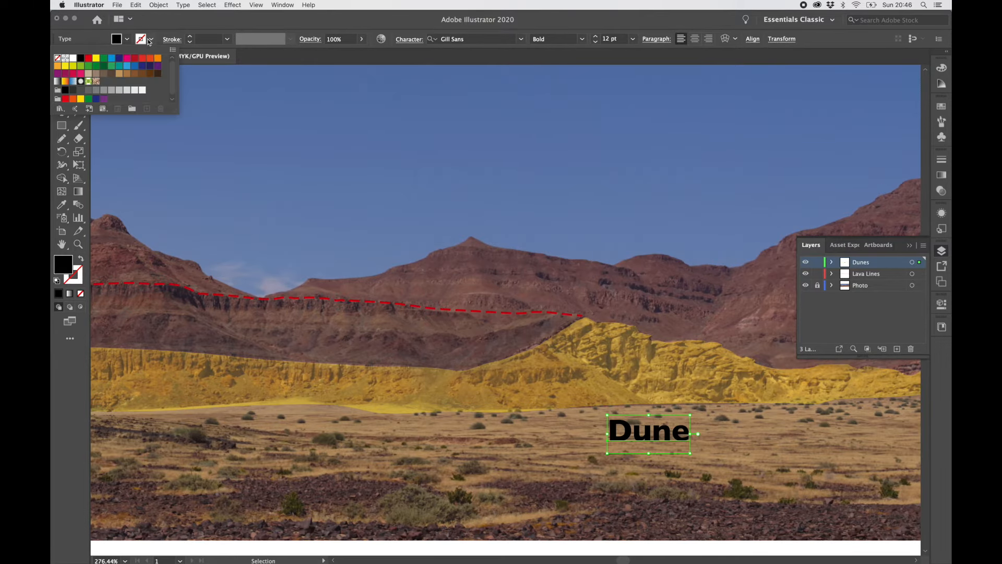
left_click(72, 59)
left_click(228, 49)
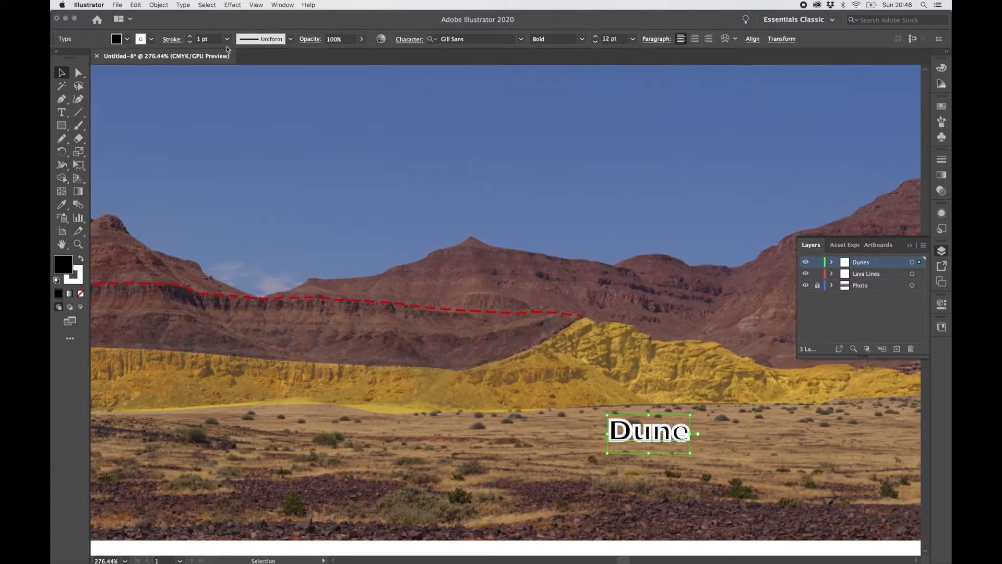
left_click(227, 38)
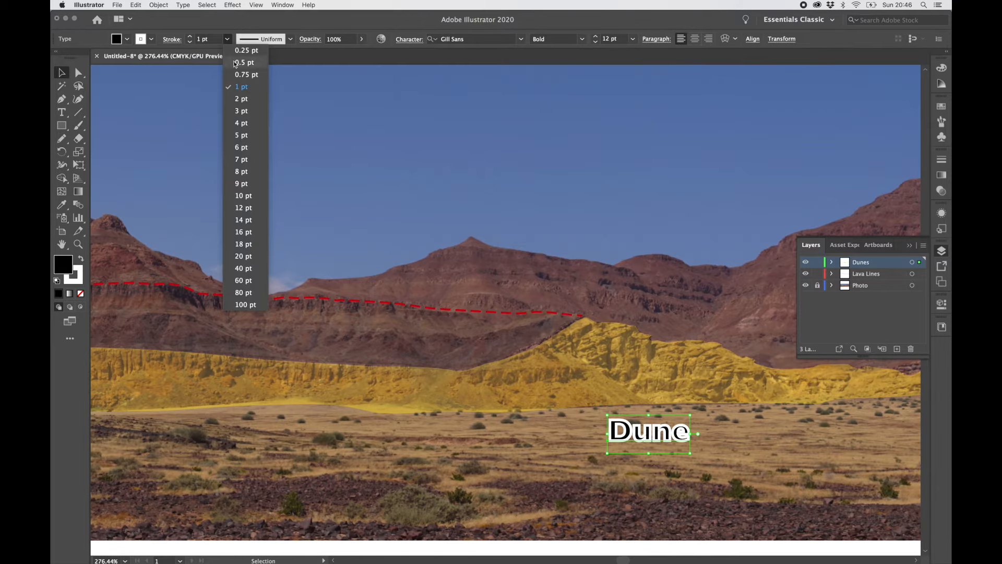
left_click(235, 64)
scroll(544, 427, "right", 5)
scroll(544, 427, "down", 1)
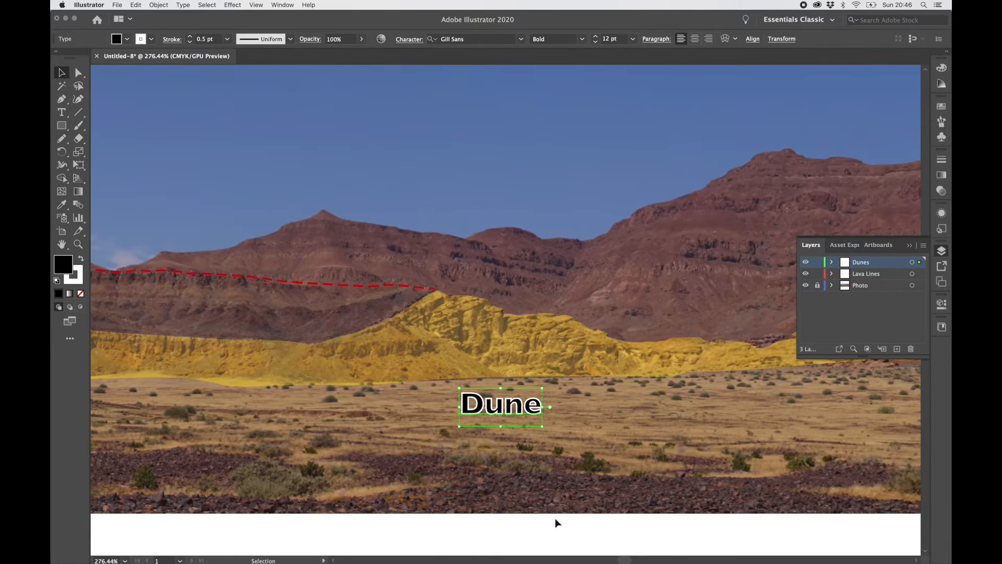
left_click(505, 427)
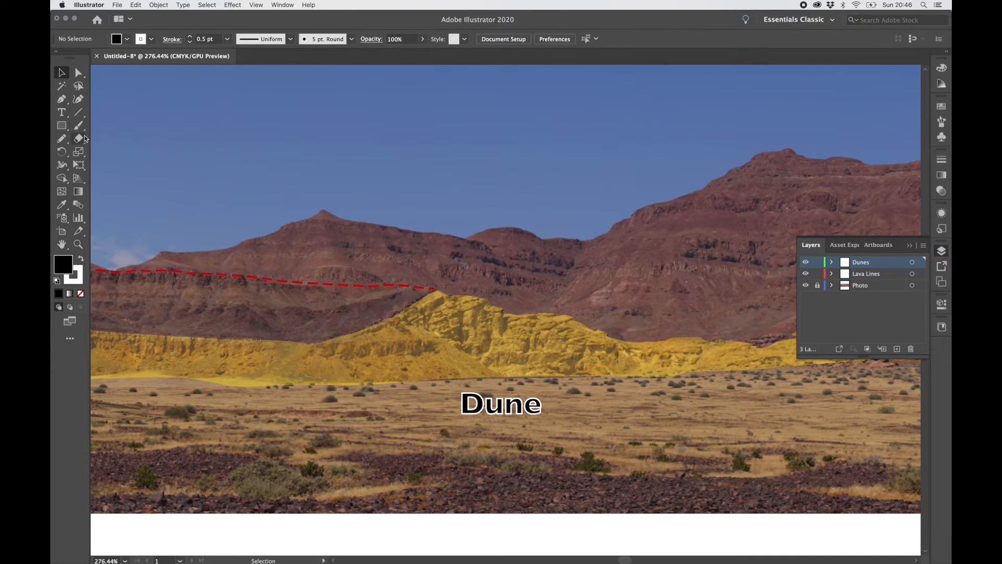
- Draw a straight white line from the "Dune" label up into the yellow outcrop and set its stroke weight to 1 pt
left_click(78, 112)
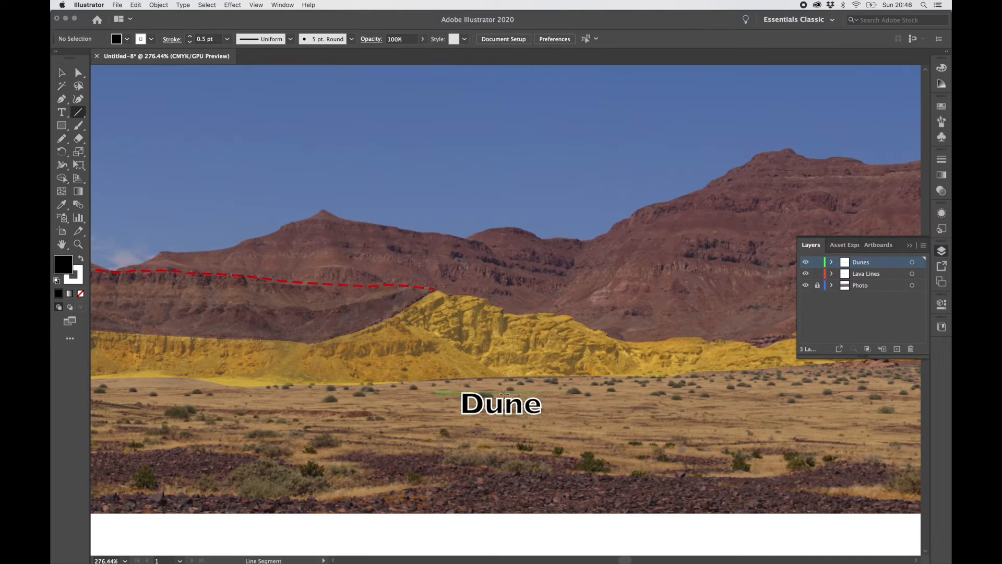
left_click_drag(504, 393, 488, 346)
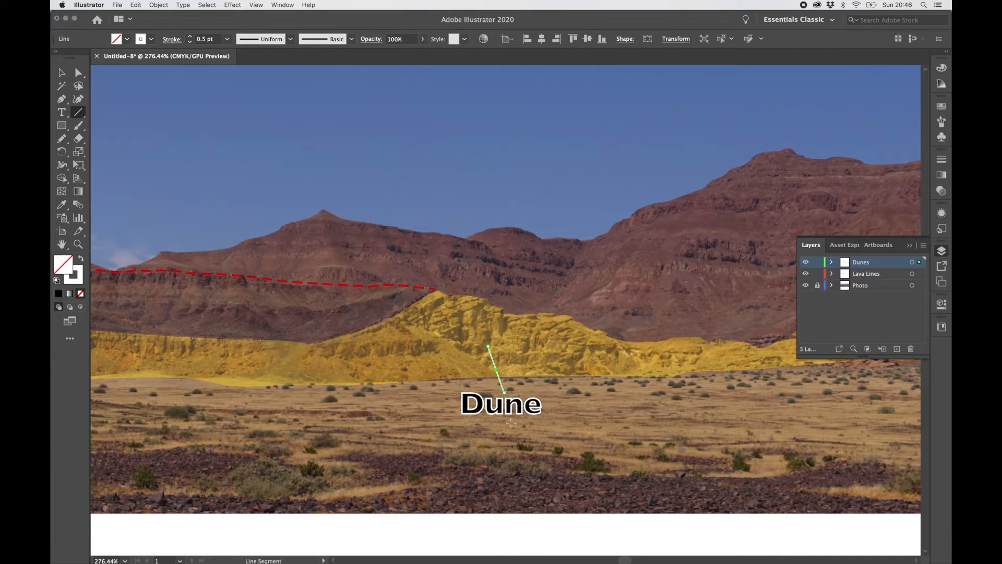
left_click(231, 40)
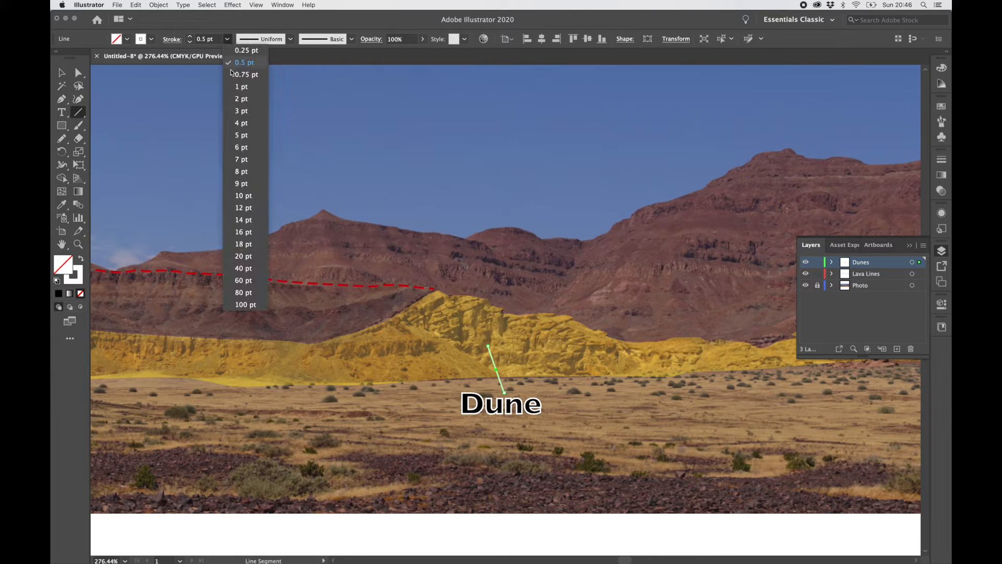
left_click(233, 88)
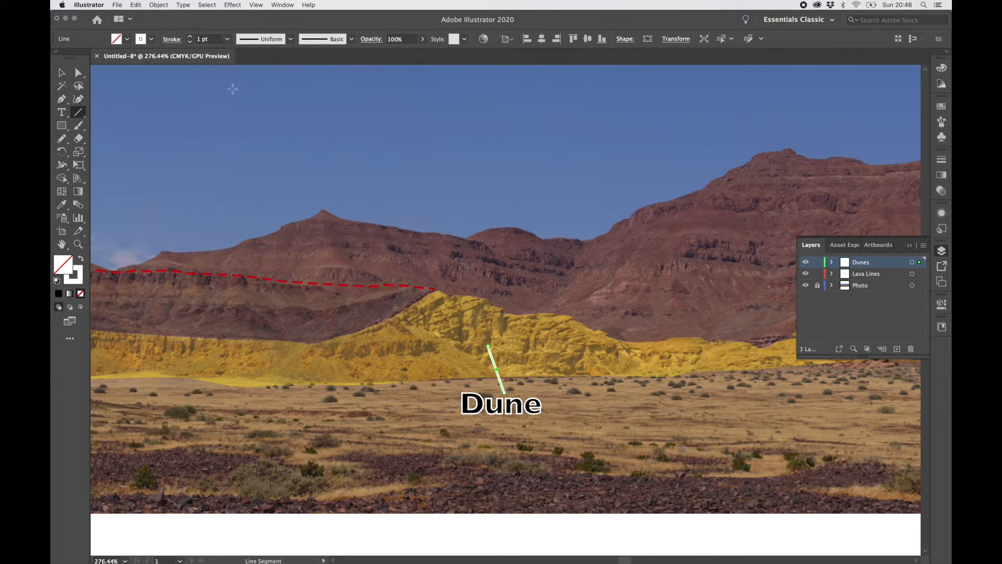
- Add the Arrow 1 arrowhead to the outcrop end of the white line
left_click(172, 39)
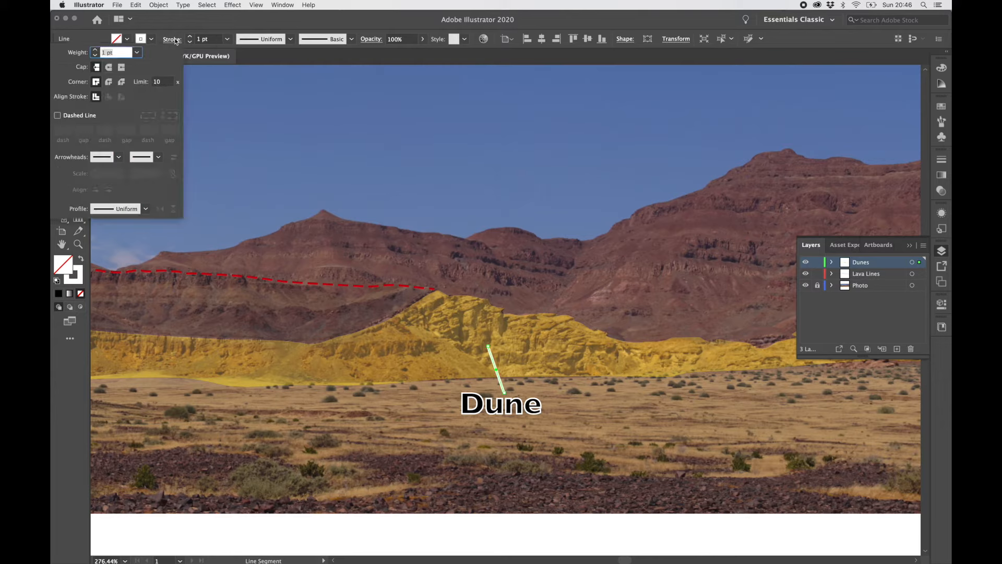
left_click(148, 158)
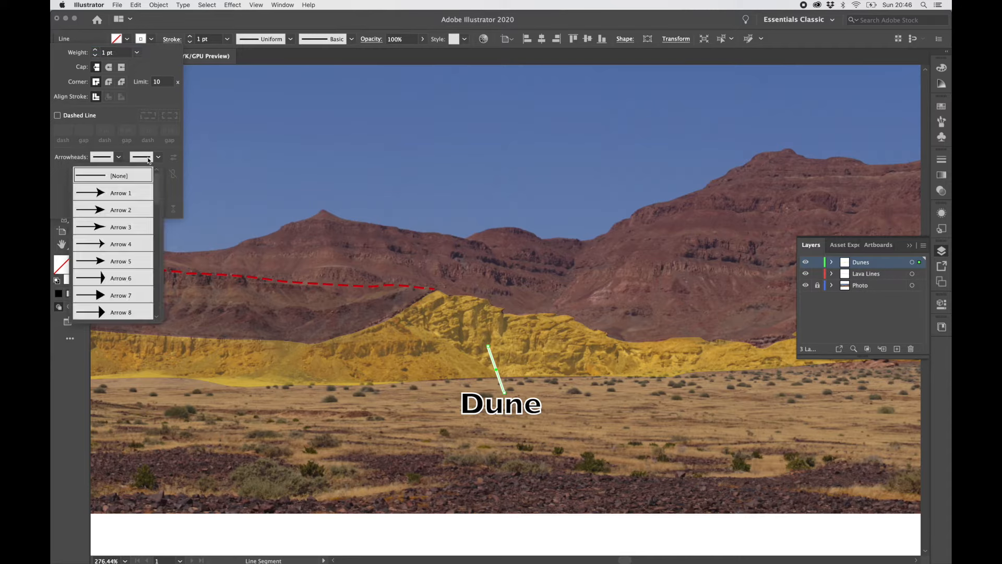
left_click(137, 198)
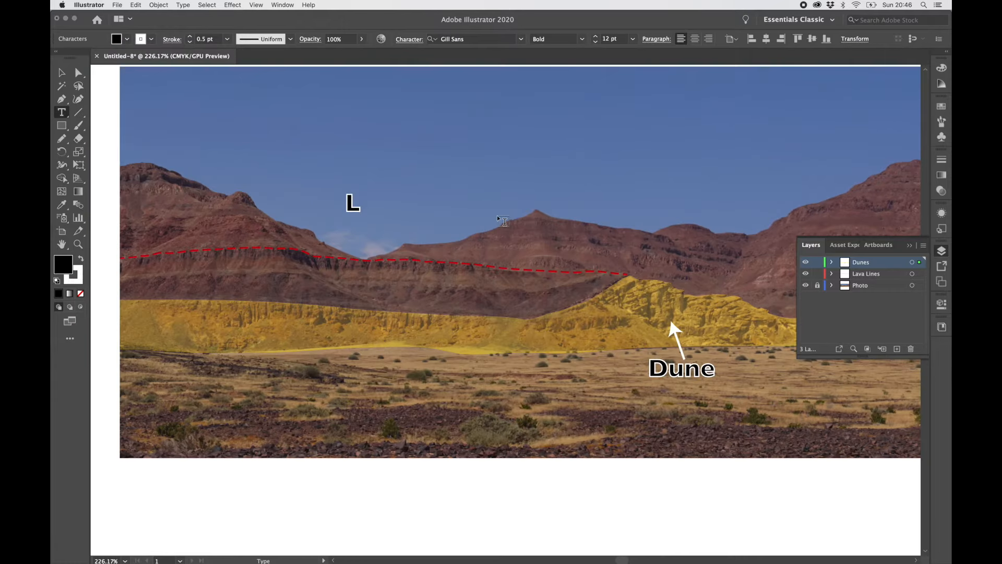
- Add the text label "Lava" in the sky above the dip in the red dashed line
type("ava")
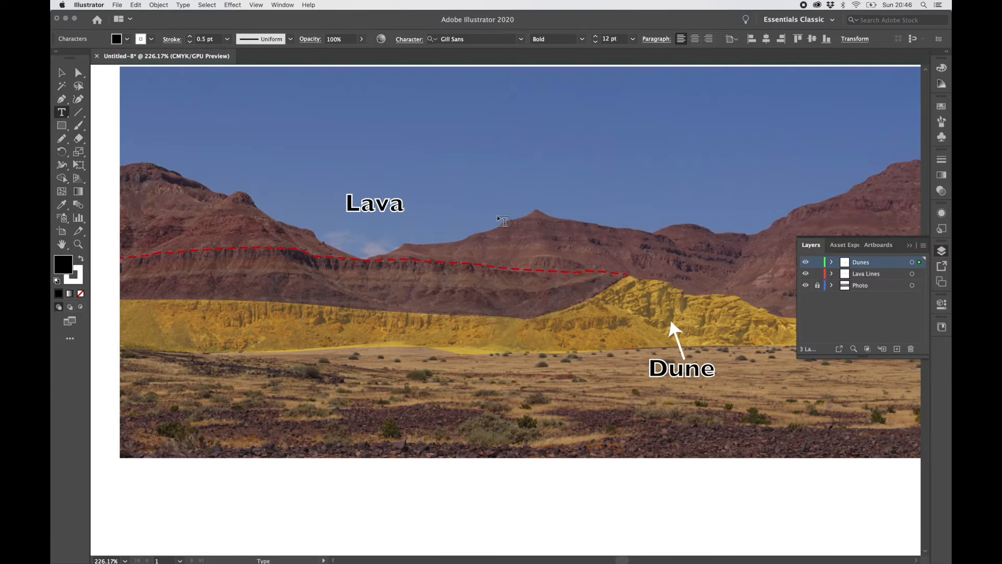
- Duplicate the "Dune" label's white arrow and place the copy below the "Lava" label, pointing down into the lava band
left_click(65, 70)
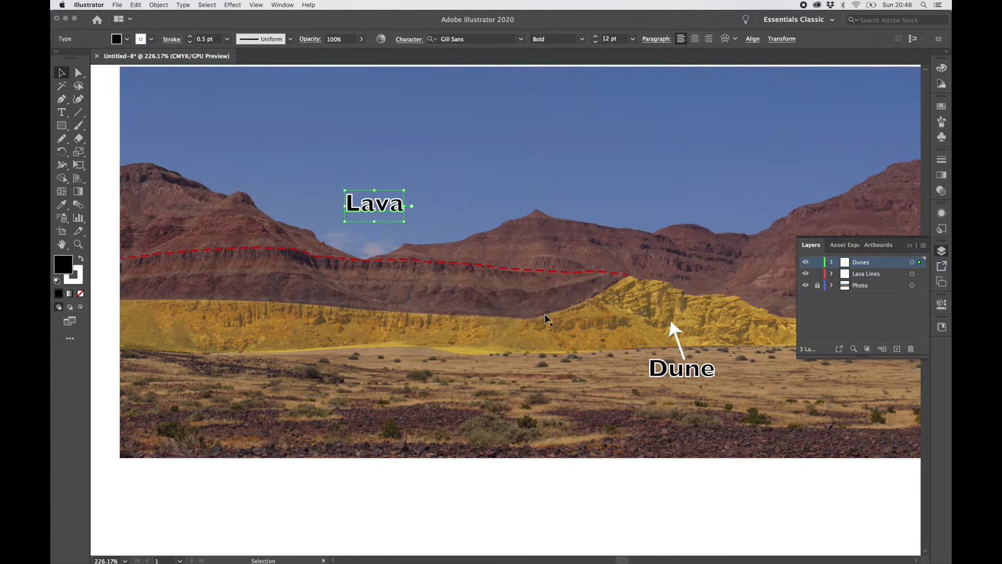
left_click(684, 354)
key("super+c")
key("super+v")
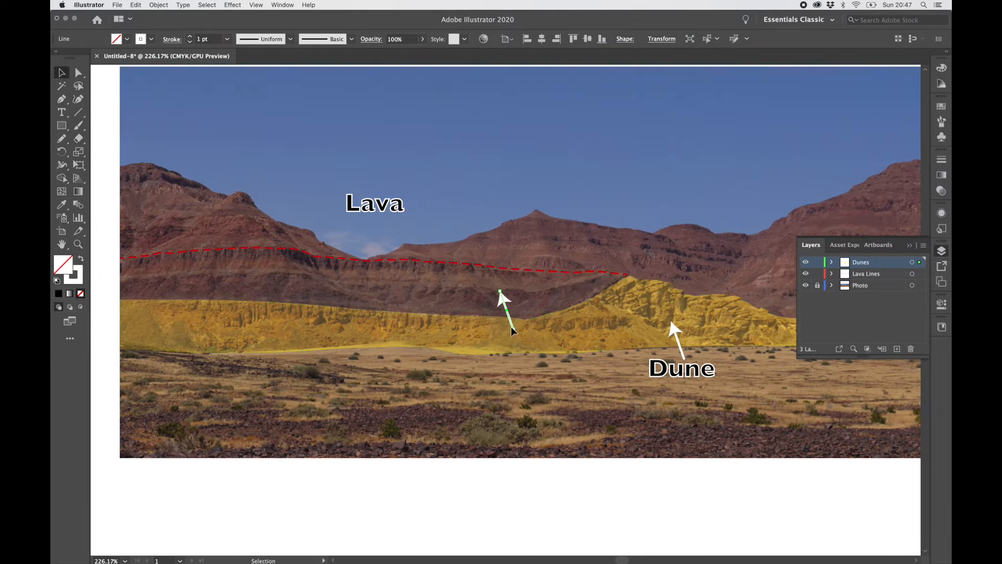
left_click_drag(514, 332, 387, 230)
left_click(384, 218)
key("super+0")
left_click(466, 412)
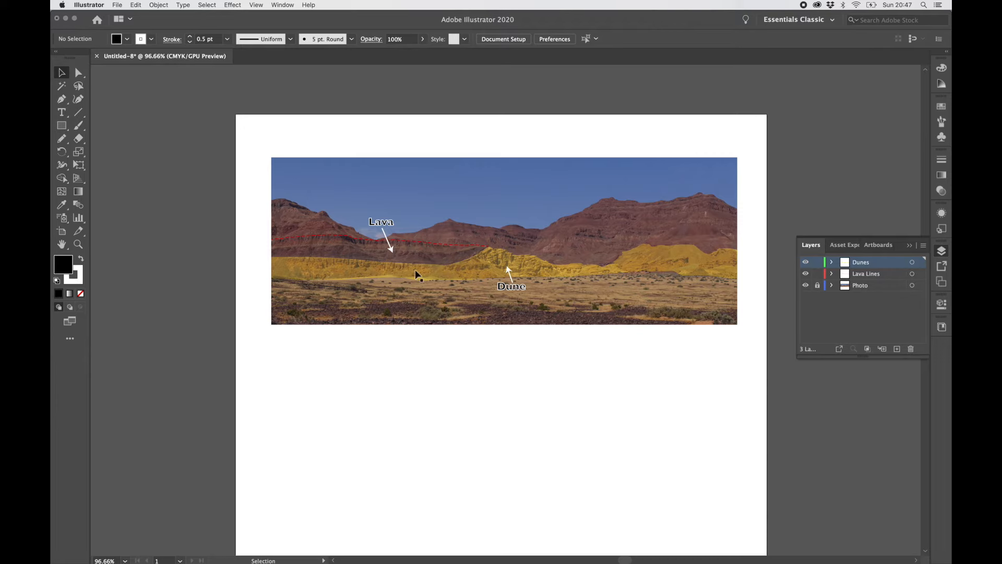
- Examine the labels, arrows, dashed lava line and yellow dune fill across the annotated photo
scroll(405, 246, "up", 10)
scroll(405, 246, "left", 4)
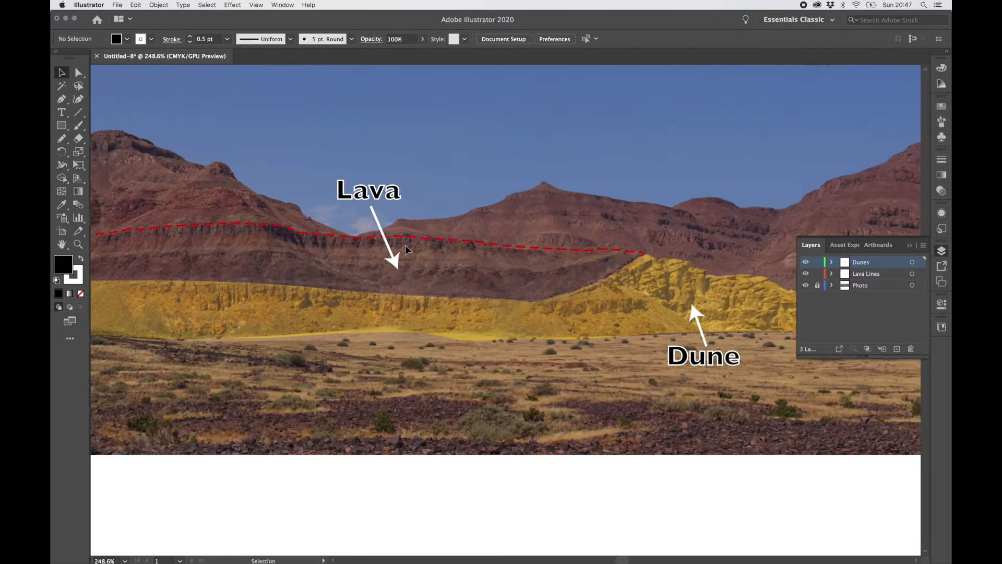
scroll(405, 245, "up", 2)
scroll(405, 246, "left", 2)
scroll(405, 246, "down", 2)
scroll(405, 245, "right", 2)
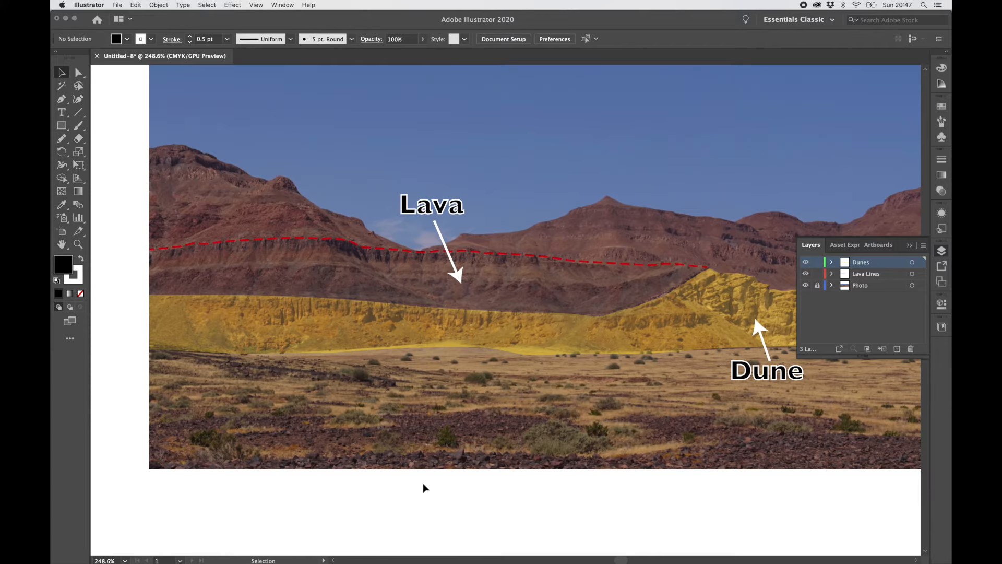
scroll(183, 313, "down", 5)
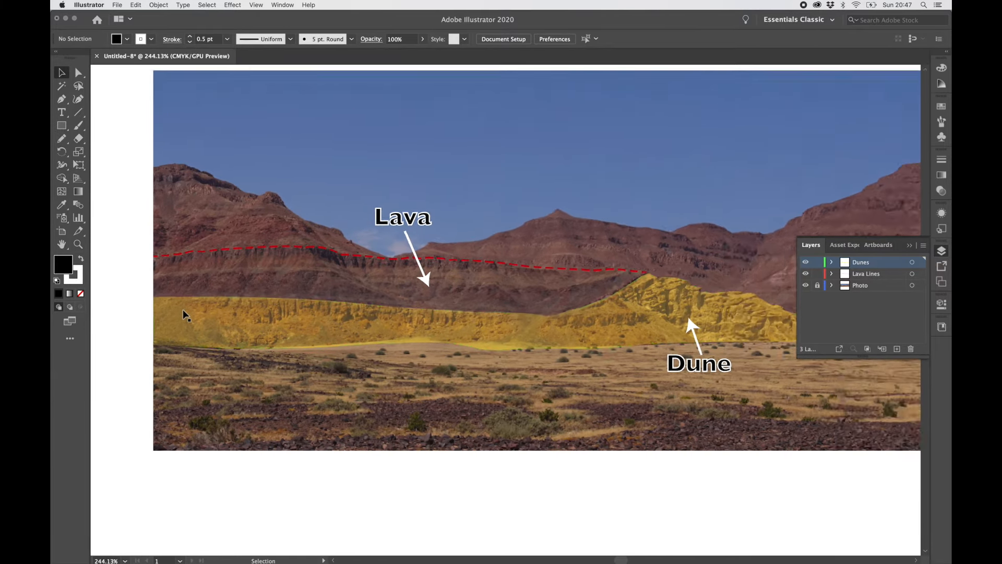
scroll(183, 313, "right", 2)
scroll(183, 313, "down", 1)
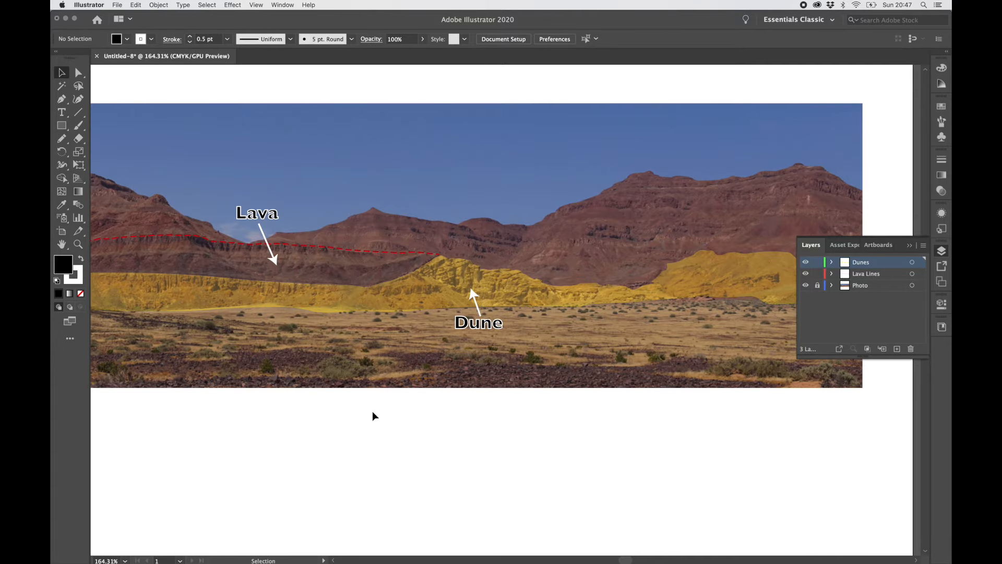
scroll(256, 359, "left", 2)
scroll(256, 359, "up", 1)
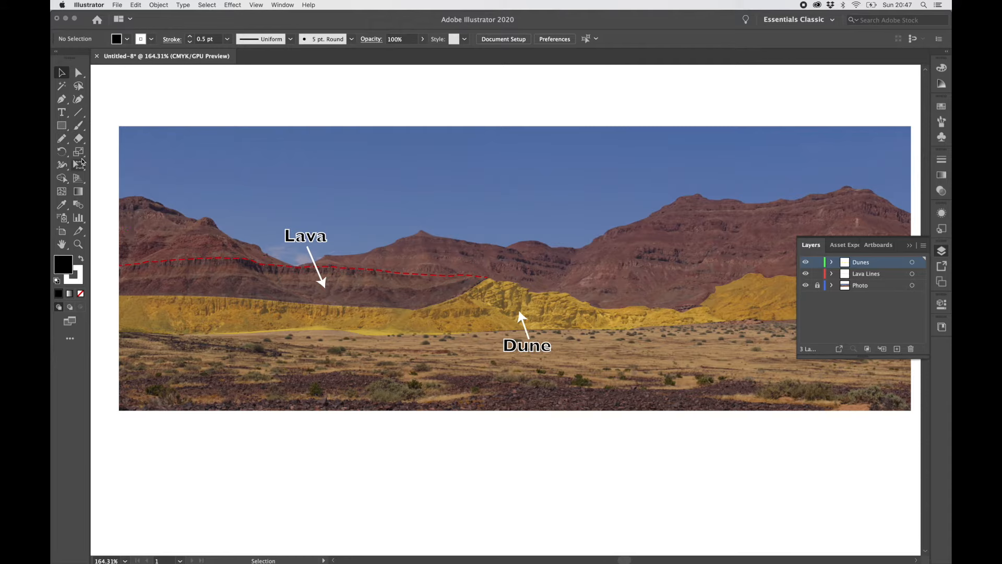
- Trace the skyline with the Pencil tool from the photo's left edge down past the "Lava" label and up the next slope
left_click(61, 139)
scroll(106, 165, "up", 5)
mouse_move(140, 237)
left_mouse_down()
mouse_move(203, 232)
mouse_move(364, 301)
mouse_move(395, 294)
mouse_move(427, 327)
left_mouse_up()
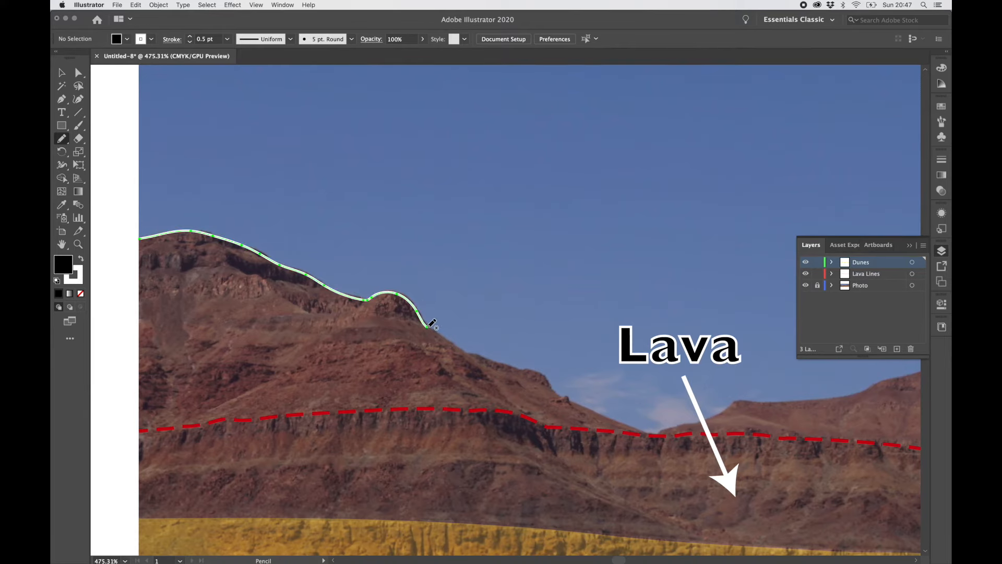
left_click_drag(469, 352, 512, 358)
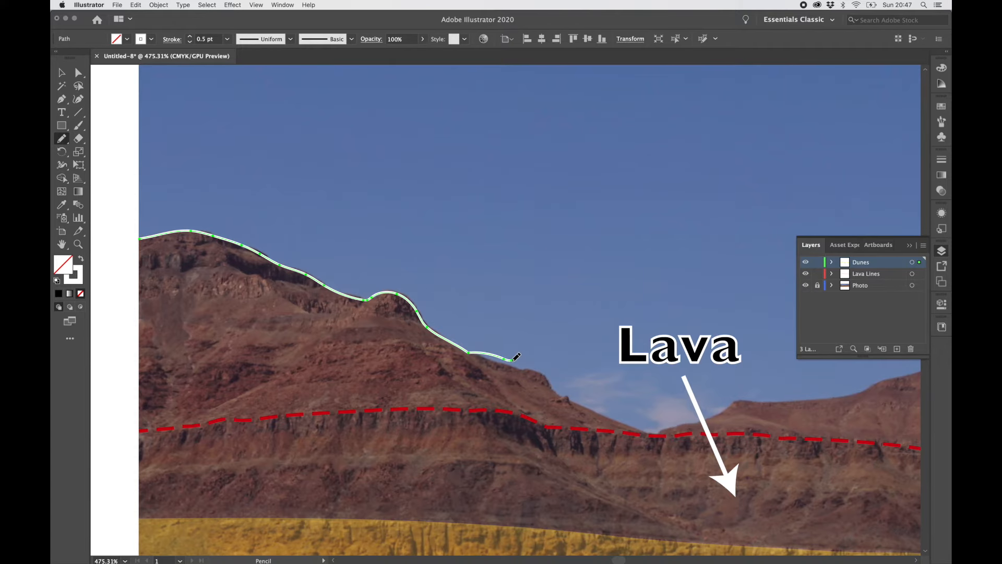
scroll(515, 356, "right", 5)
scroll(516, 356, "down", 3)
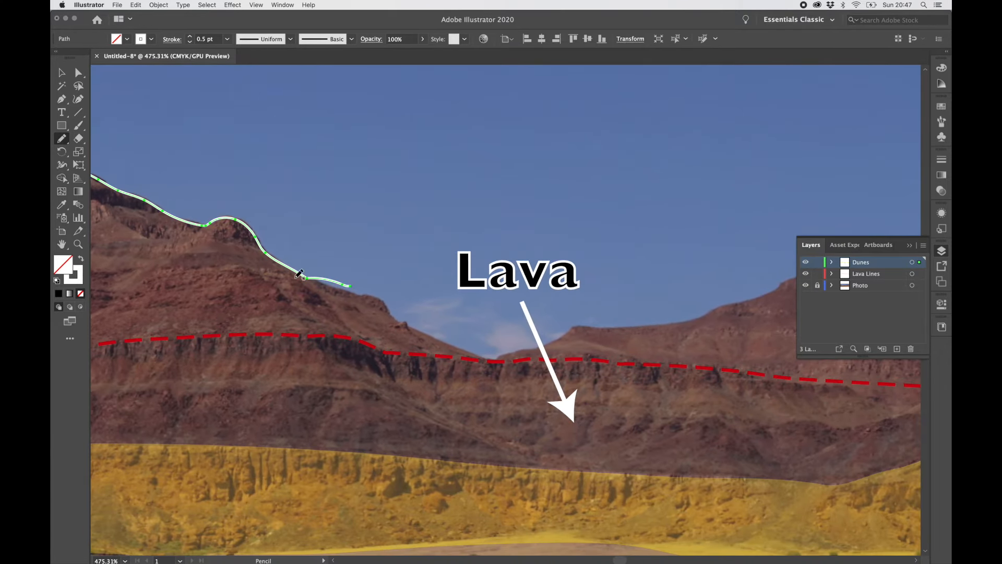
mouse_move(329, 281)
left_mouse_down()
mouse_move(380, 299)
mouse_move(398, 321)
mouse_move(489, 361)
mouse_move(578, 334)
left_mouse_up()
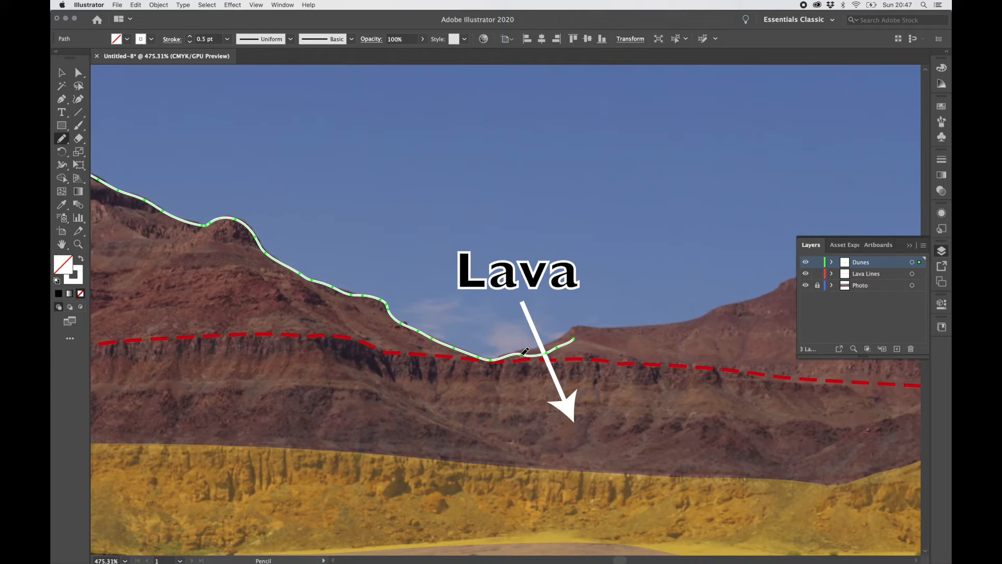
mouse_move(520, 353)
left_mouse_down()
mouse_move(585, 329)
mouse_move(685, 324)
mouse_move(721, 306)
left_mouse_up()
- Continue the pencil skyline path over the central peak towards the right-hand mountain
scroll(729, 305, "right", 5)
scroll(729, 305, "right", 10)
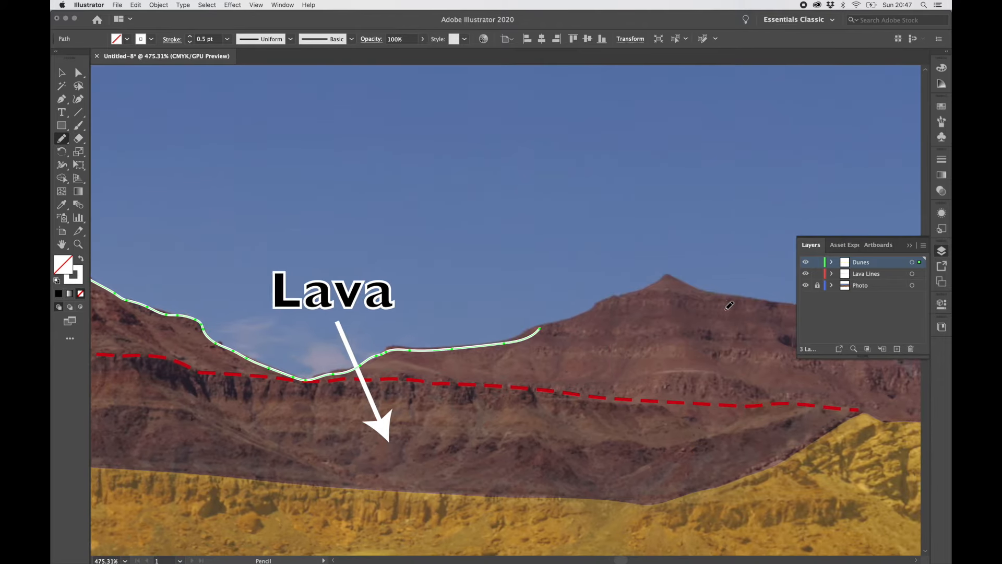
mouse_move(291, 344)
left_mouse_down()
mouse_move(348, 325)
mouse_move(562, 325)
left_mouse_up()
scroll(574, 329, "up", 5)
scroll(574, 328, "right", 10)
left_click_drag(148, 244, 643, 264)
- Extend the pencil skyline path over the right-hand mountain to the photo's right edge
scroll(642, 264, "right", 7)
mouse_move(255, 262)
left_mouse_down()
mouse_move(514, 210)
mouse_move(342, 219)
mouse_move(518, 140)
mouse_move(769, 172)
left_mouse_up()
scroll(552, 197, "right", 8)
scroll(769, 172, "right", 7)
left_click_drag(400, 208, 716, 152)
scroll(717, 152, "right", 8)
mouse_move(298, 168)
left_mouse_down()
mouse_move(596, 158)
mouse_move(755, 260)
left_mouse_up()
scroll(596, 158, "right", 3)
- Close the skyline path with the Pen tool through the photo's lower-right and lower-left corners back to its starting point
left_click(61, 99)
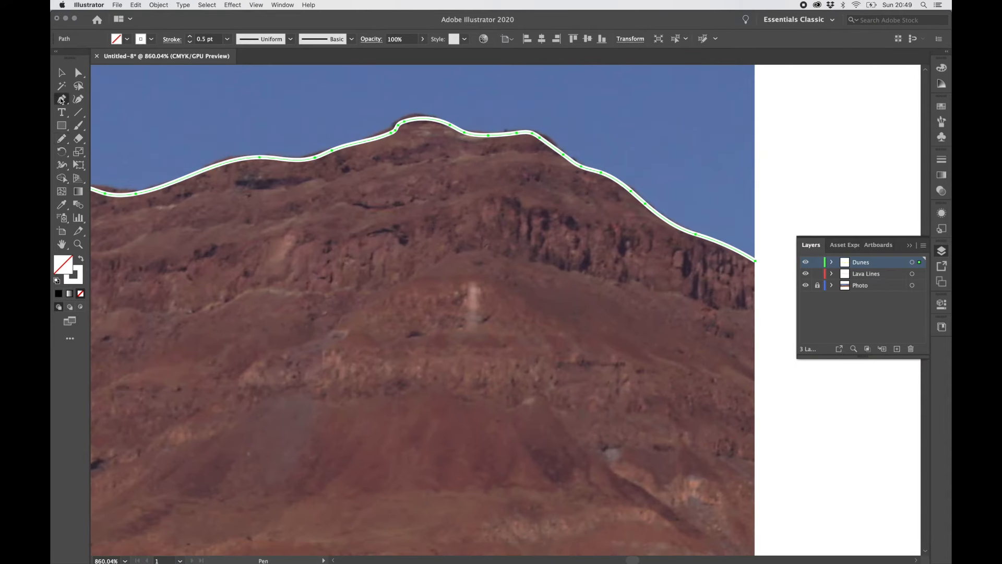
left_click(755, 261)
scroll(756, 262, "down", 5)
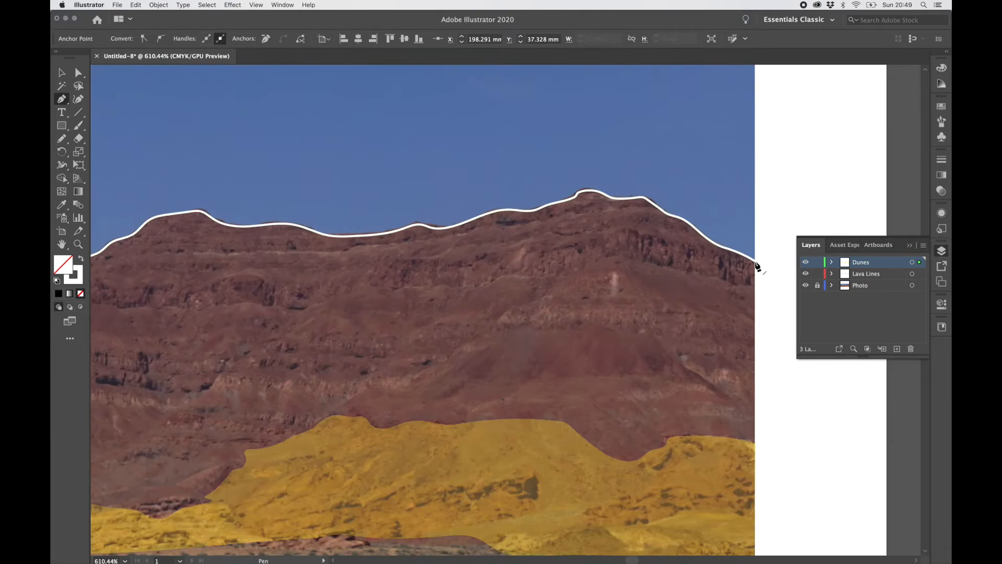
scroll(755, 263, "down", 5)
scroll(743, 474, "down", 6)
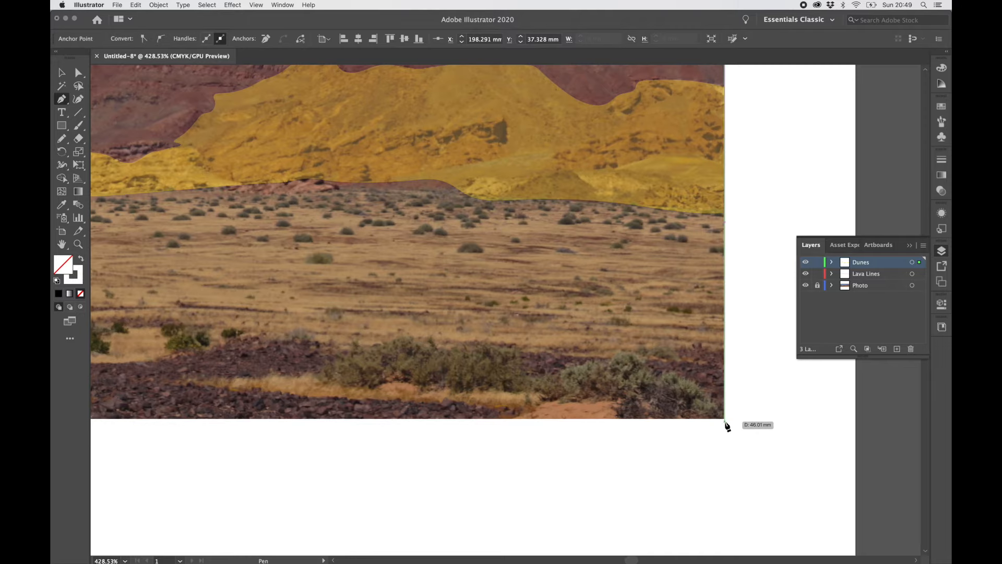
left_click(724, 419)
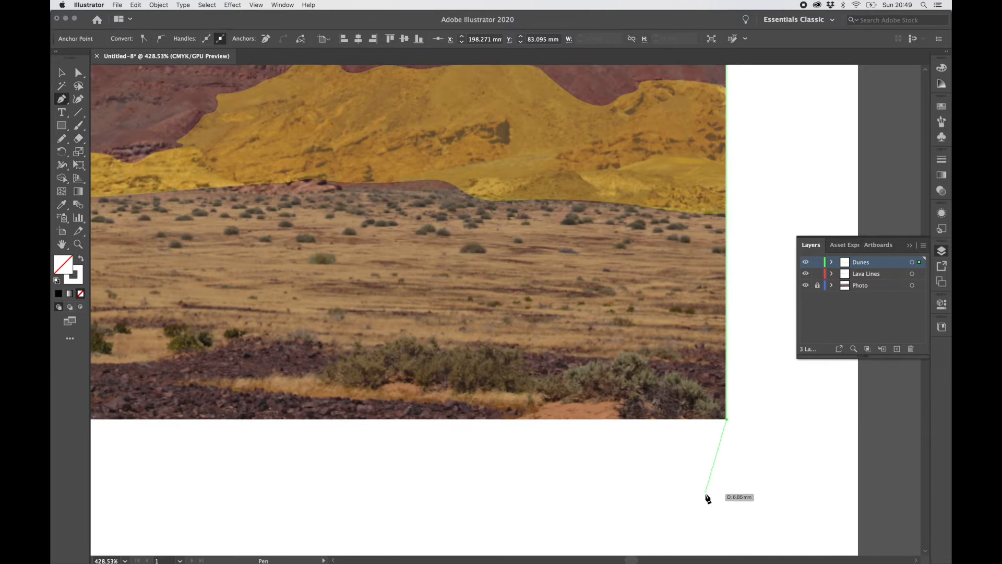
scroll(707, 496, "left", 10)
scroll(707, 496, "left", 15)
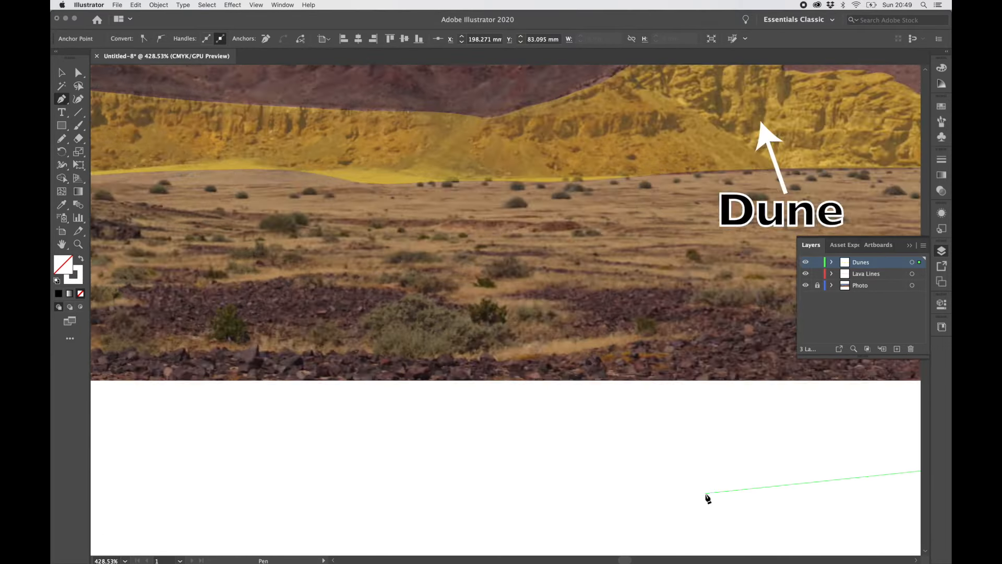
scroll(707, 496, "down", 5)
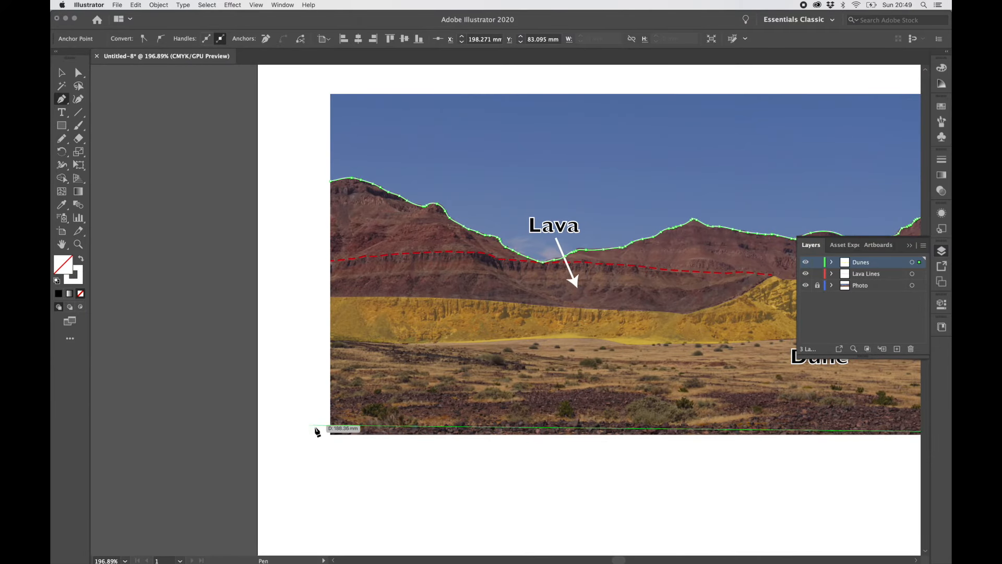
left_click(331, 434)
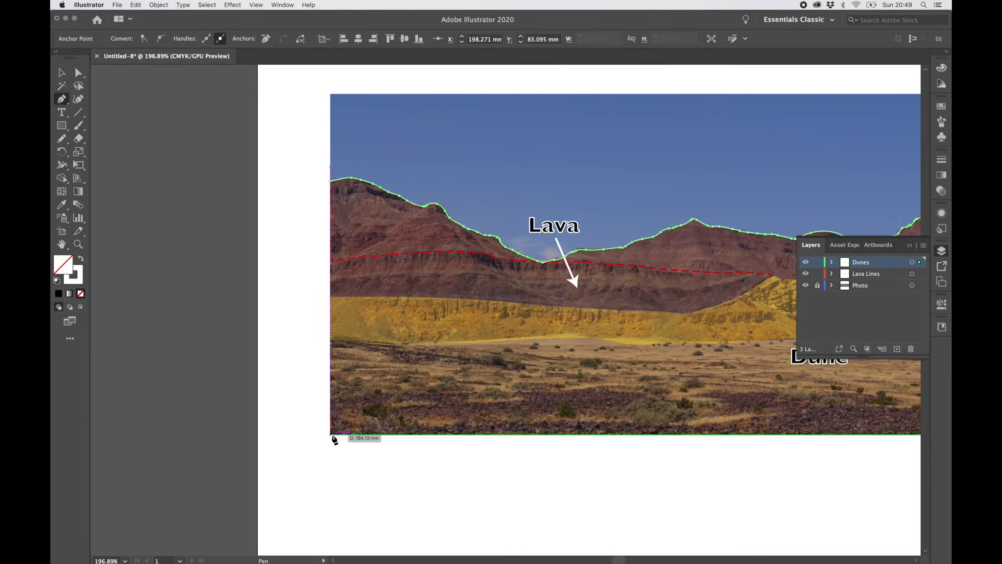
left_click(331, 181)
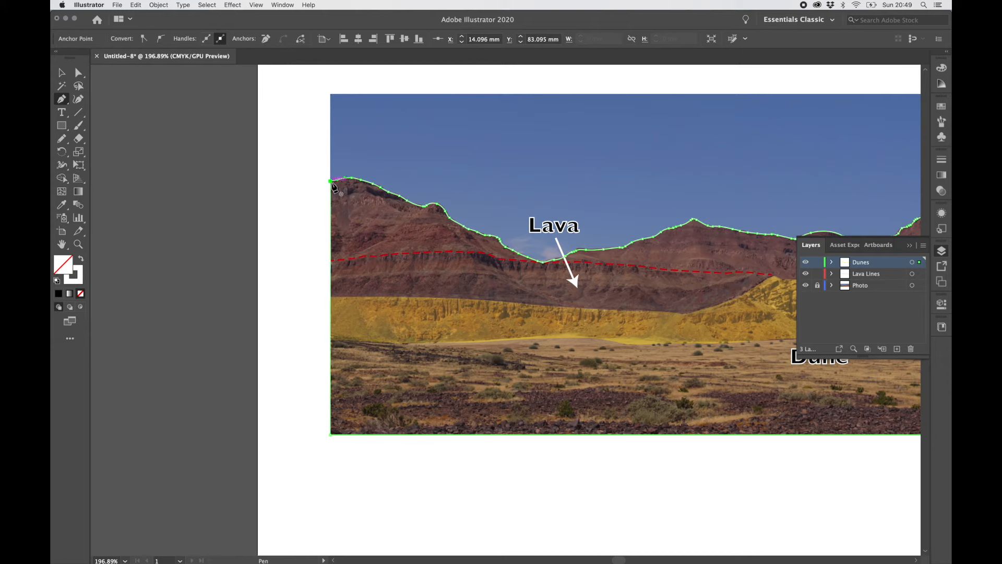
- Unlock the Photo layer, make a clipping mask from the photo and the closed skyline outline, and deselect it
left_click(59, 75)
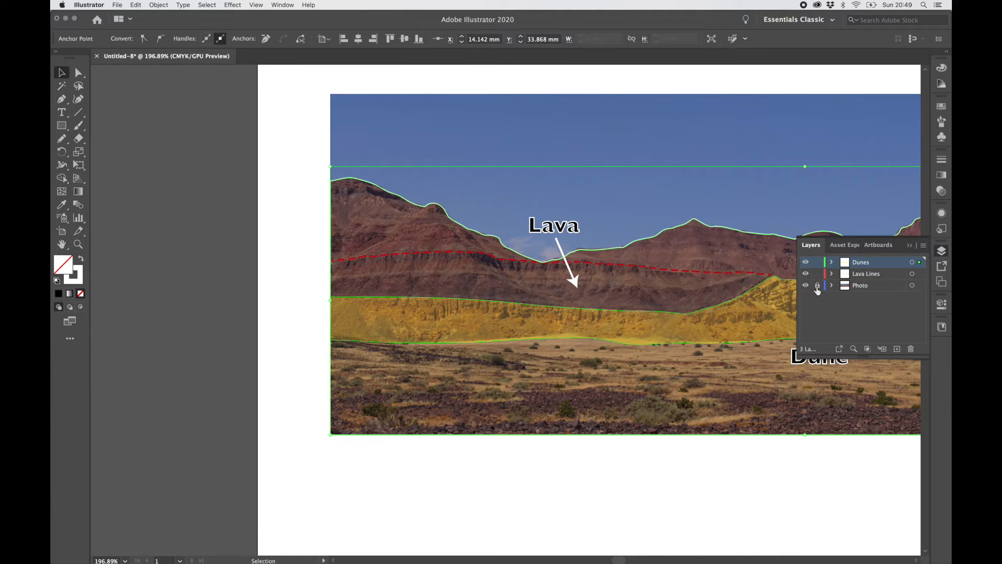
left_click(584, 123, "shift")
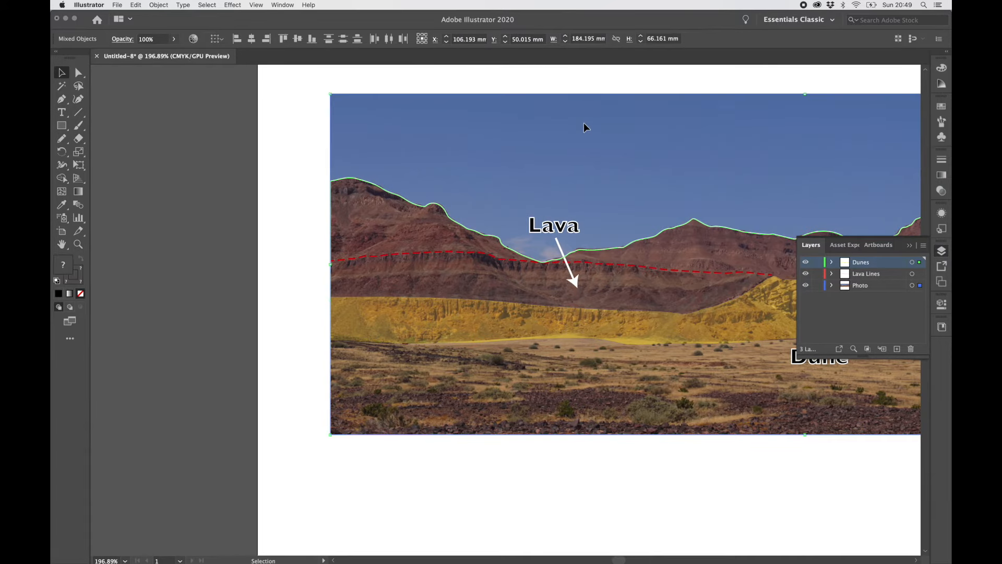
right_click(584, 125)
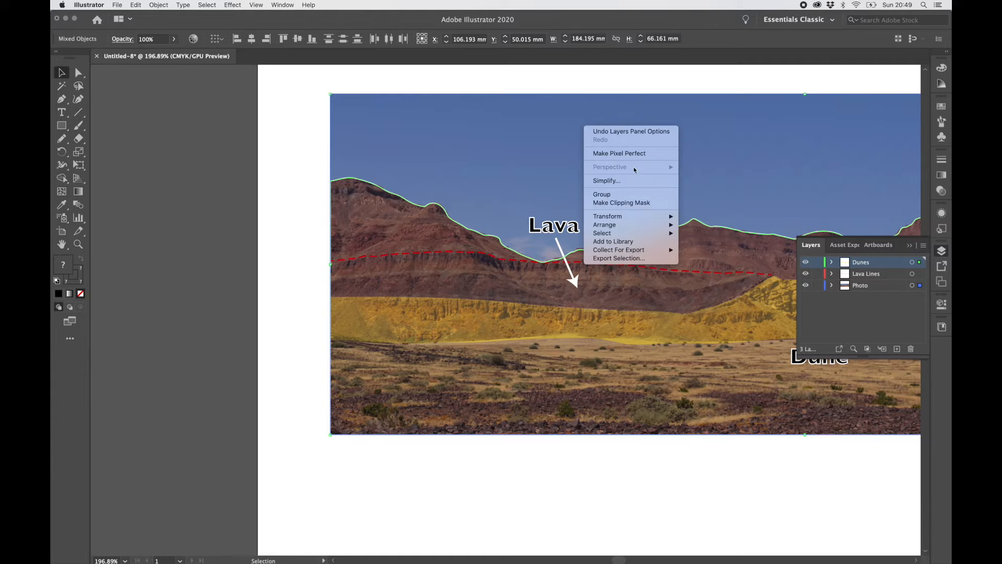
left_click(643, 204)
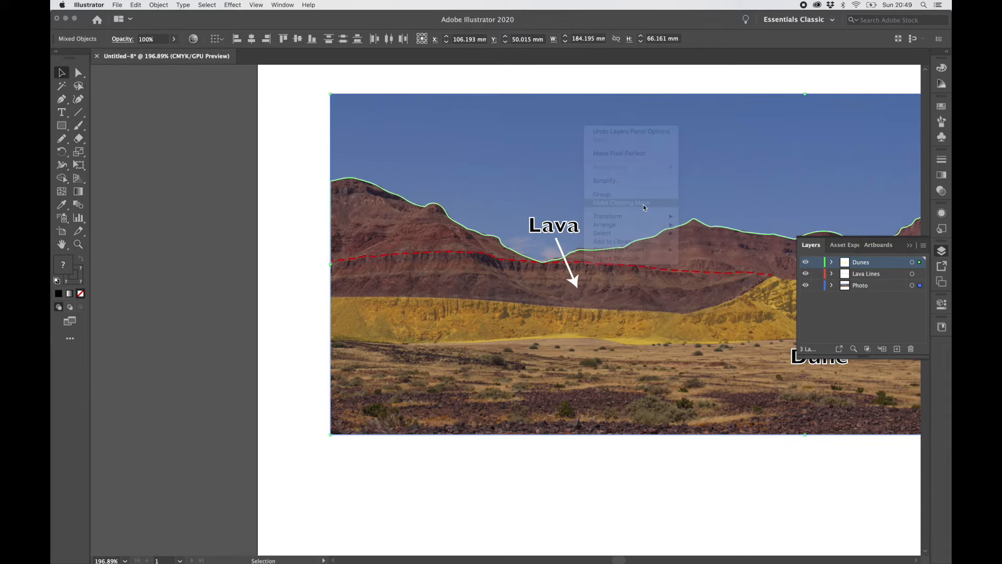
scroll(643, 204, "right", 5)
scroll(643, 205, "down", 1)
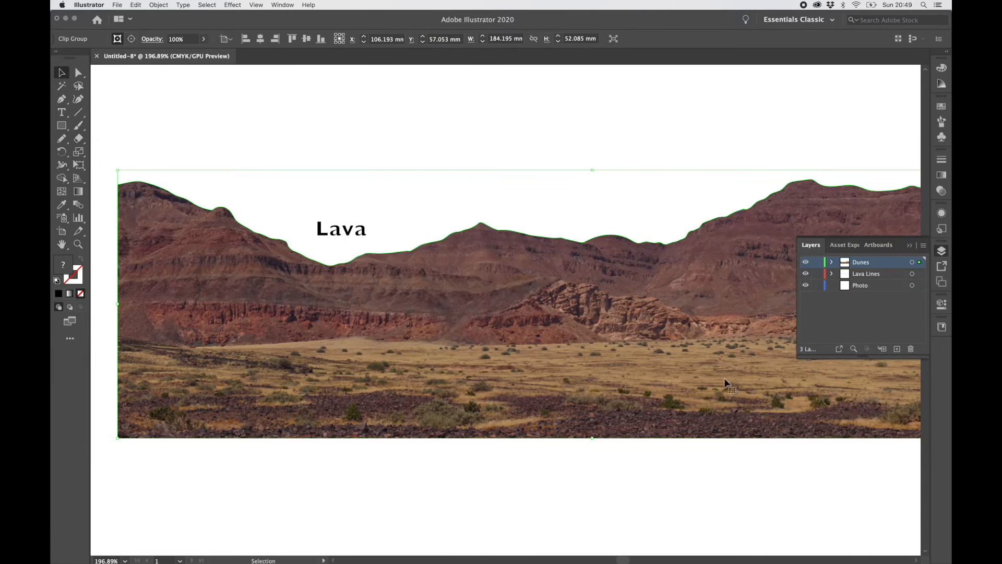
left_click(780, 493)
- Expand the Dunes layer and locate the "Dune" label and its arrow line among the layer's objects
scroll(780, 492, "down", 3)
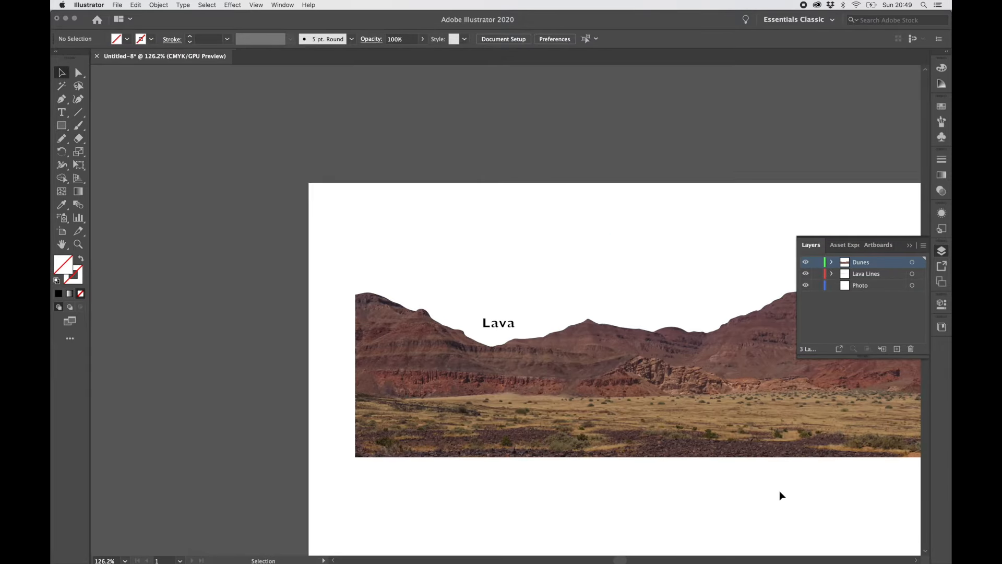
scroll(780, 492, "down", 2)
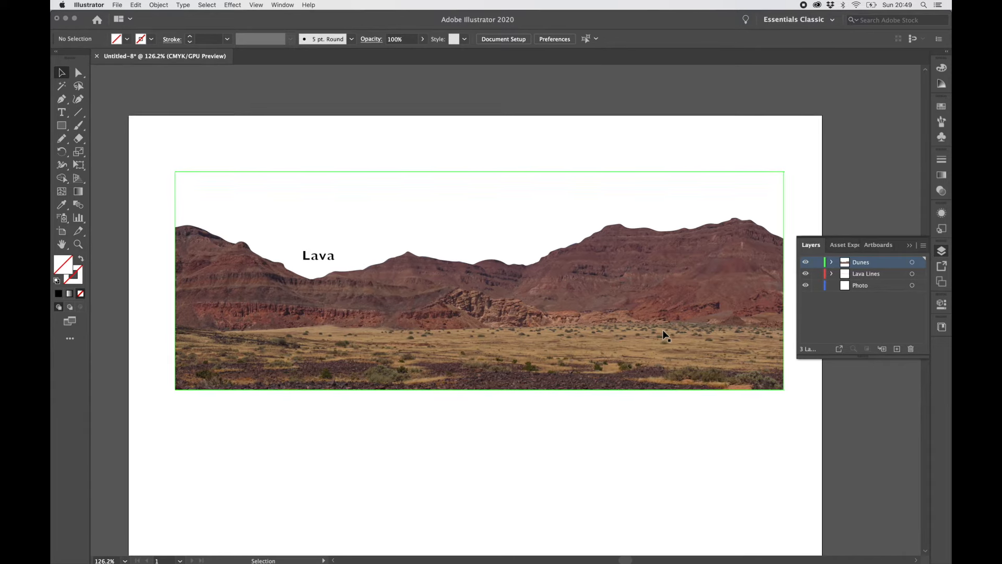
scroll(663, 330, "up", 2)
scroll(663, 330, "left", 2)
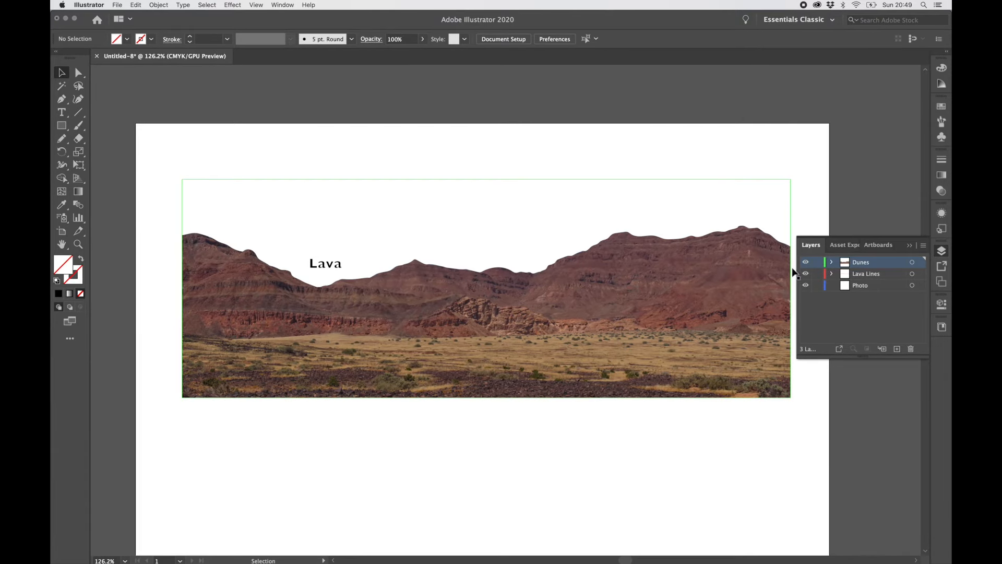
left_click(832, 263)
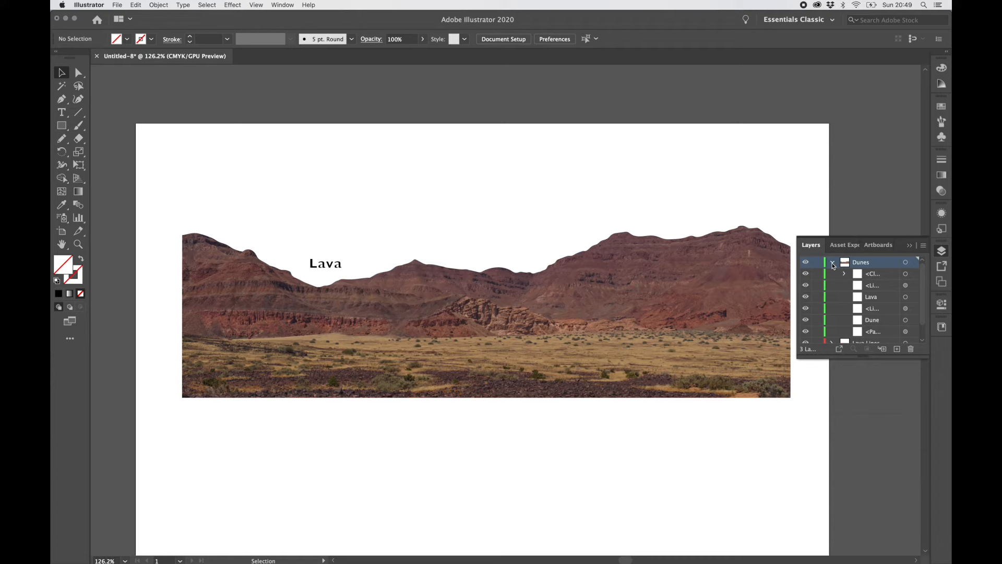
left_click(867, 321)
left_click(868, 308)
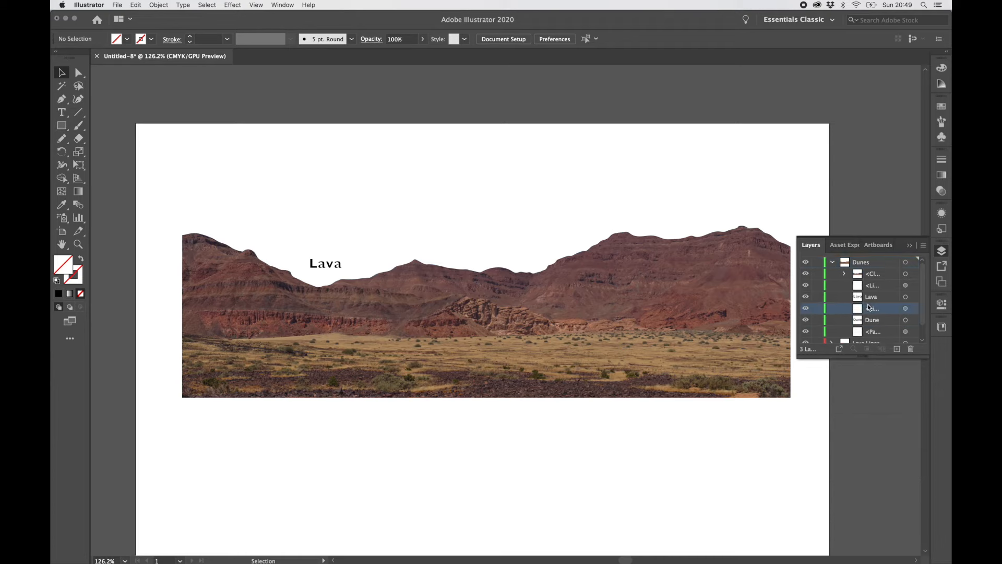
left_click(906, 310)
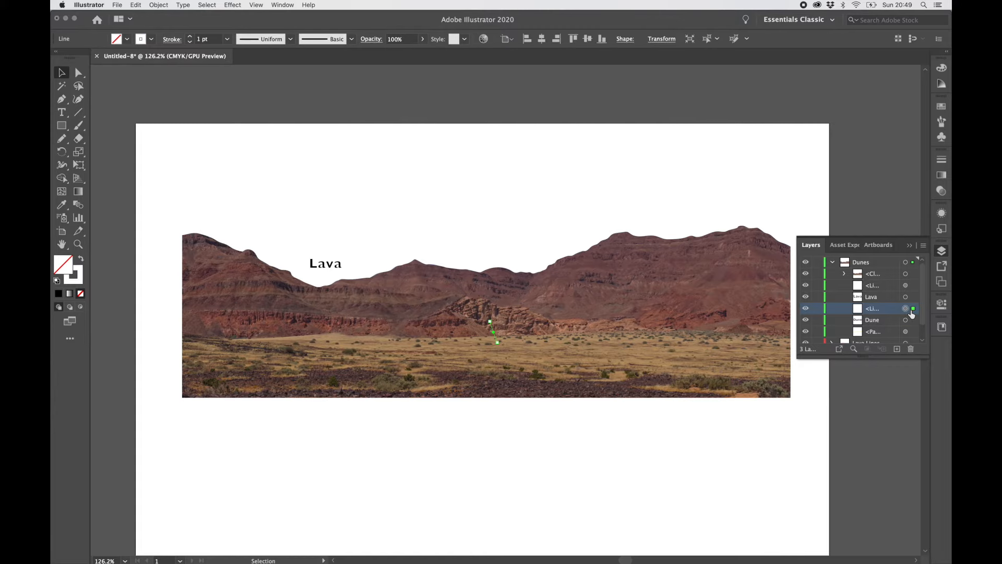
left_click(653, 441)
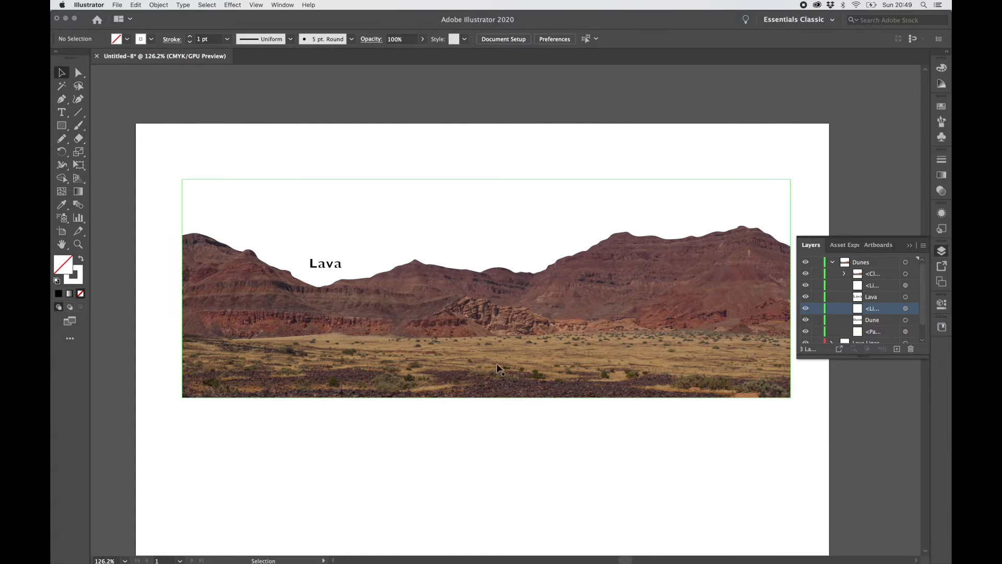
- Move the clipped photo down below the annotations, and undo the move
left_click_drag(494, 332, 499, 491)
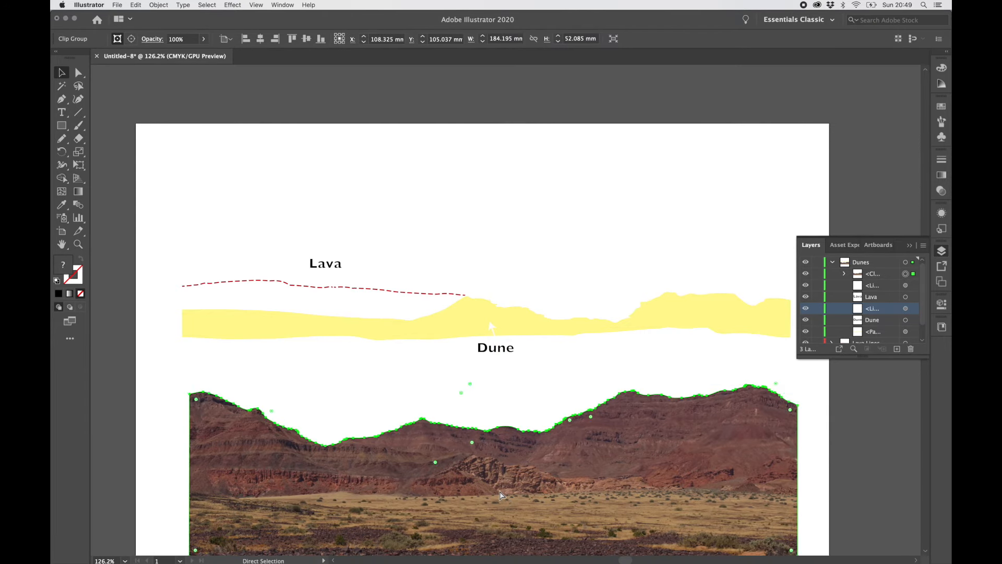
key("super+z")
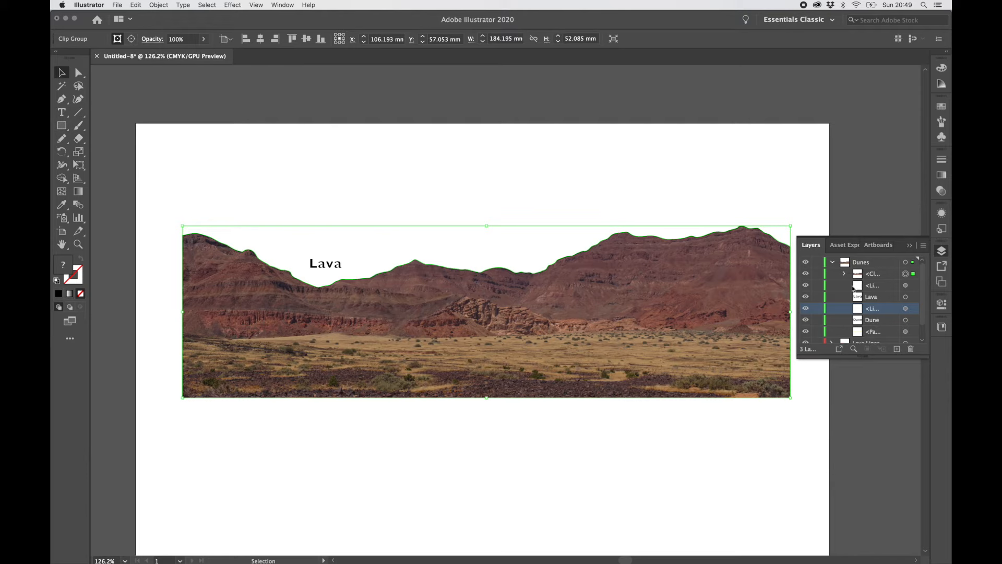
- Move the clipped photo out of the Dunes layer and down into the Photo layer beneath the annotations
left_click(835, 263)
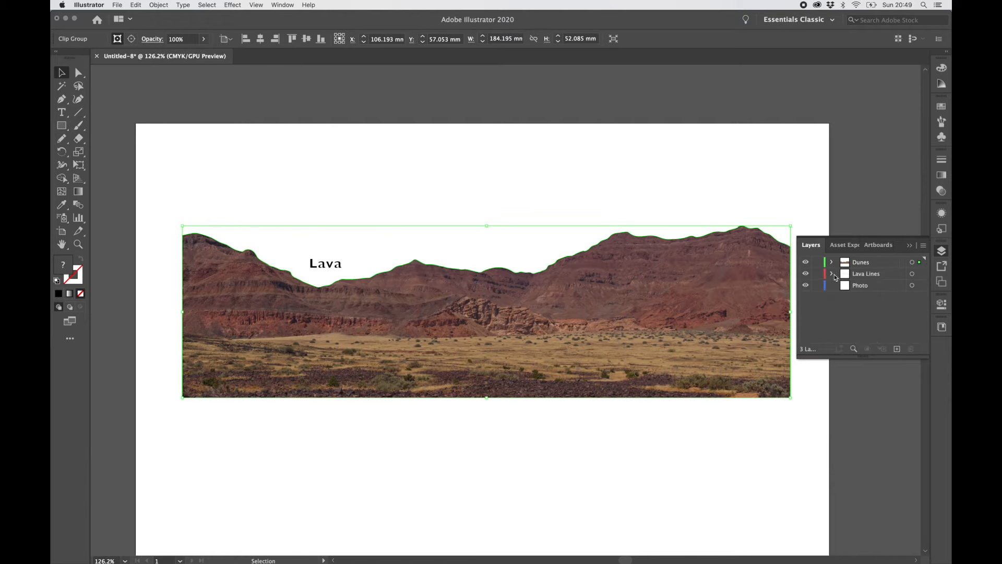
left_click(832, 262)
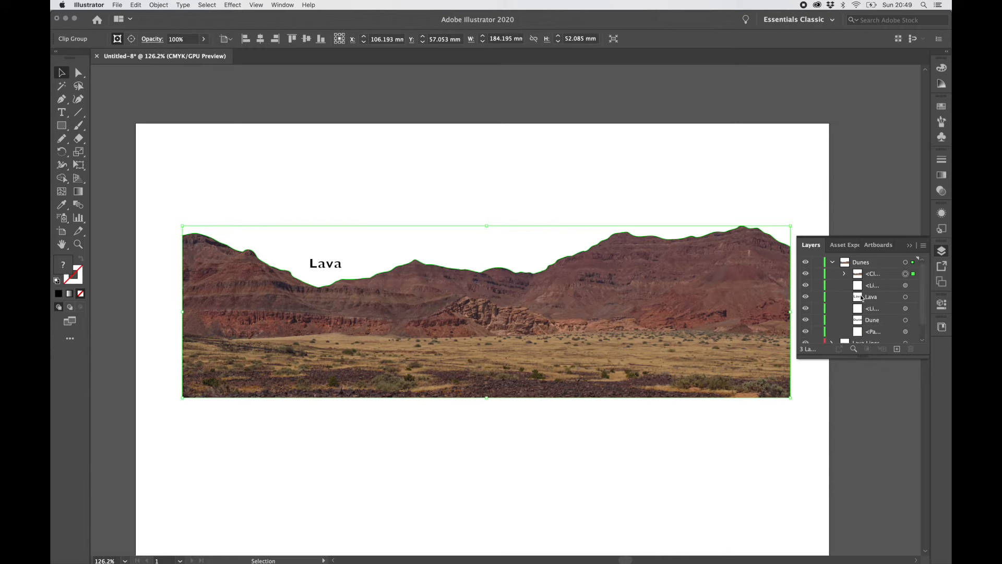
left_click_drag(881, 277, 886, 335)
scroll(885, 333, "down", 2)
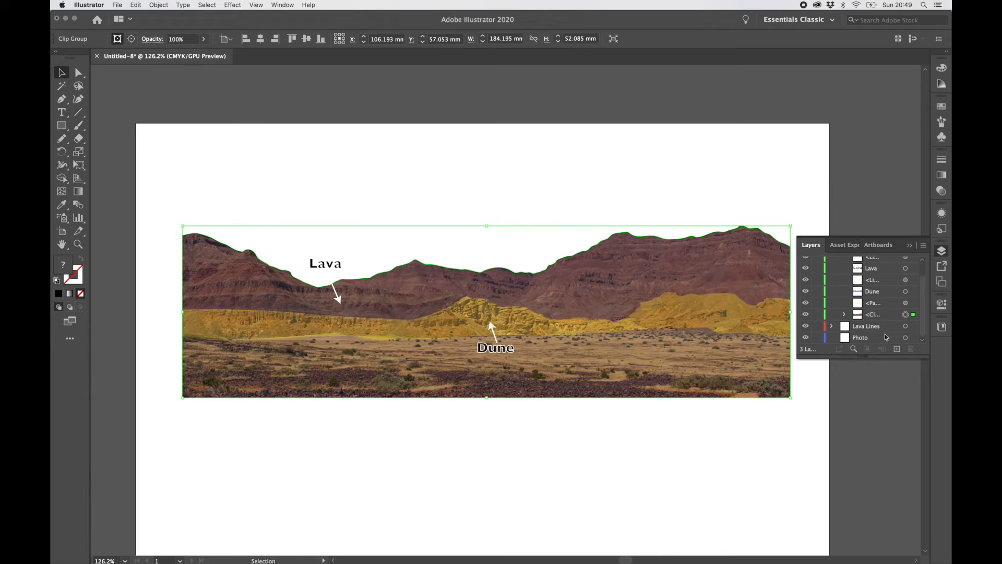
left_click(875, 315)
left_click_drag(876, 317, 877, 341)
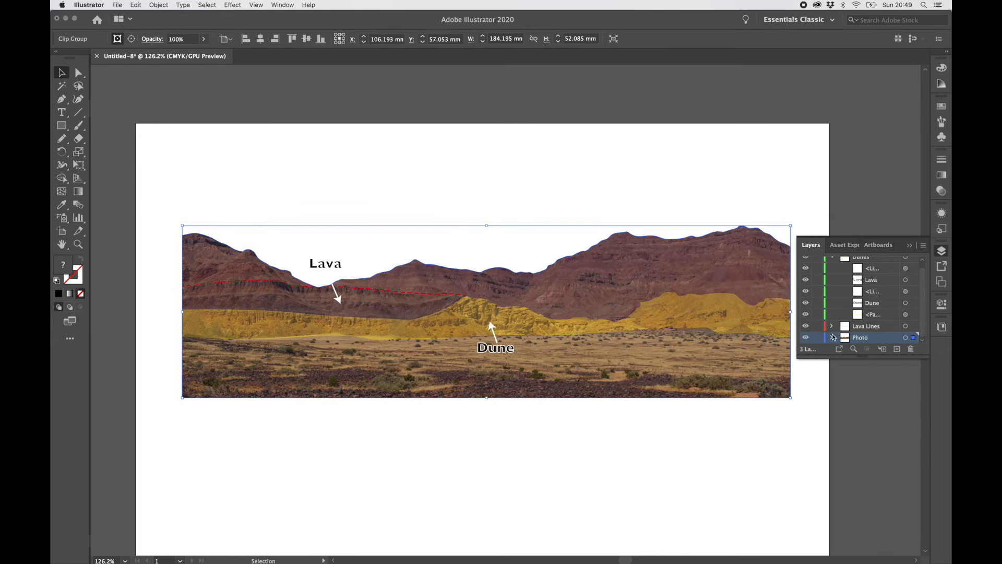
- Collapse the Dunes layer and lock the Photo layer
scroll(846, 281, "up", 1)
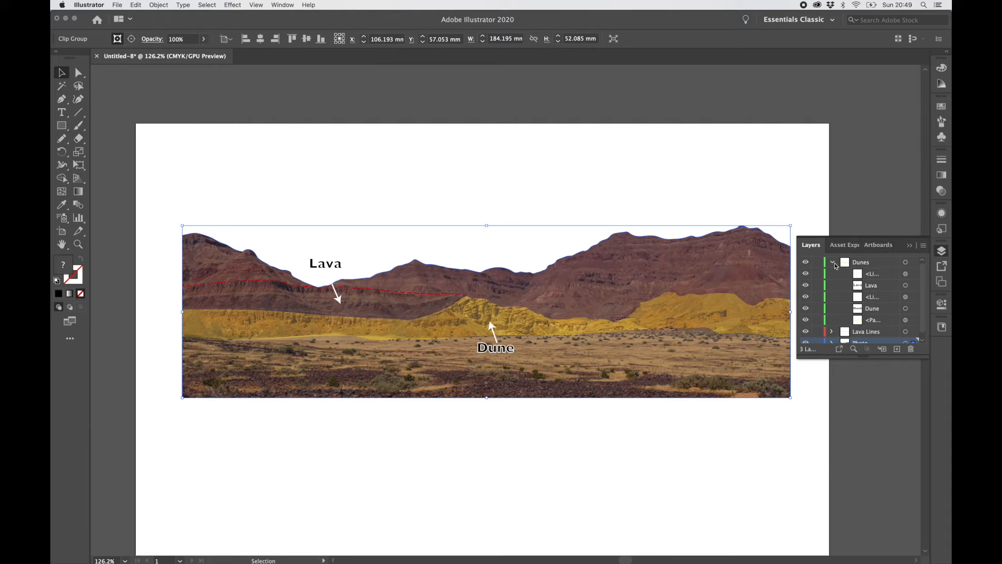
left_click(833, 262)
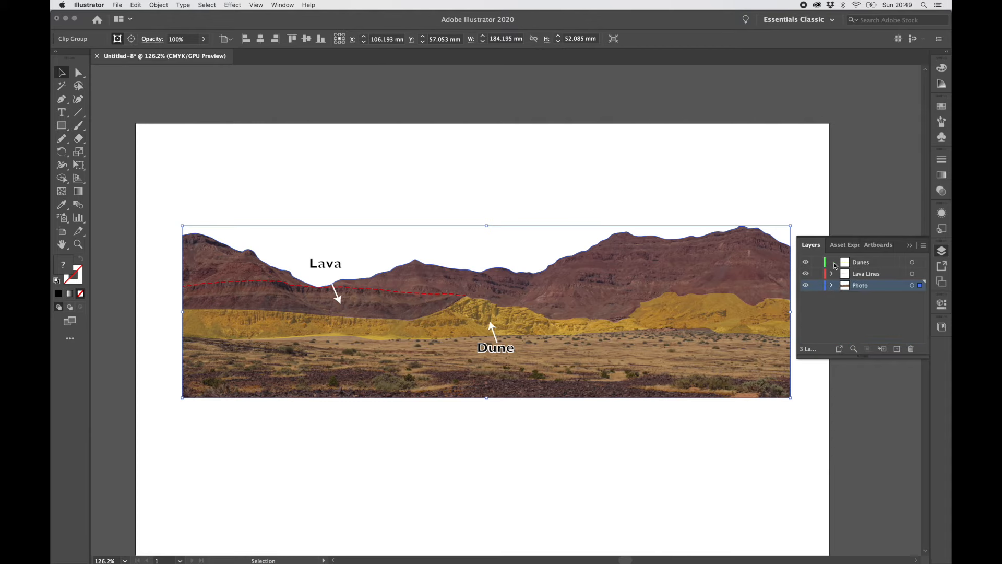
left_click(817, 286)
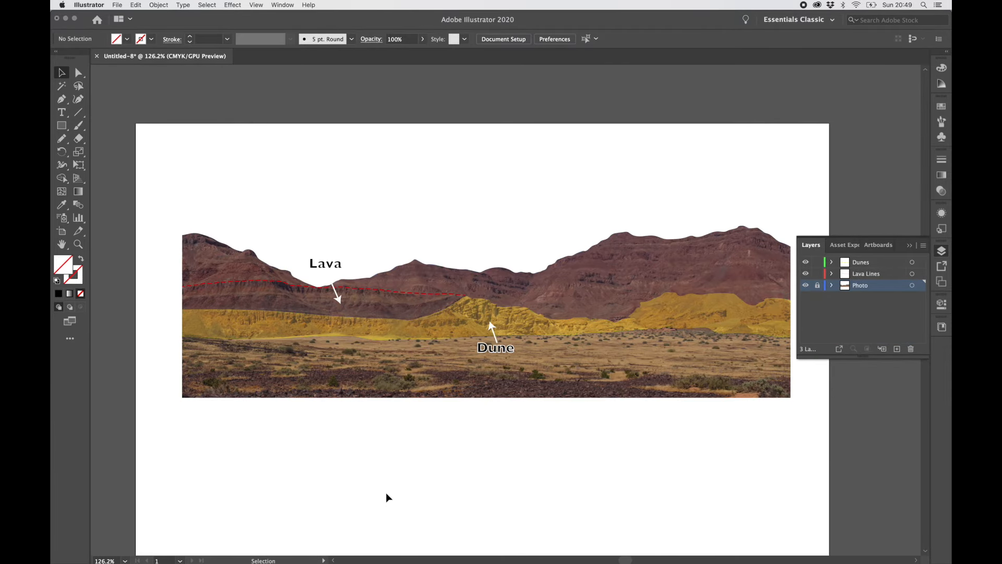
- Add a new layer named "Scale" above all the others, and lock the Dunes and Lava Lines layers
scroll(572, 350, "left", 5)
scroll(572, 350, "down", 2)
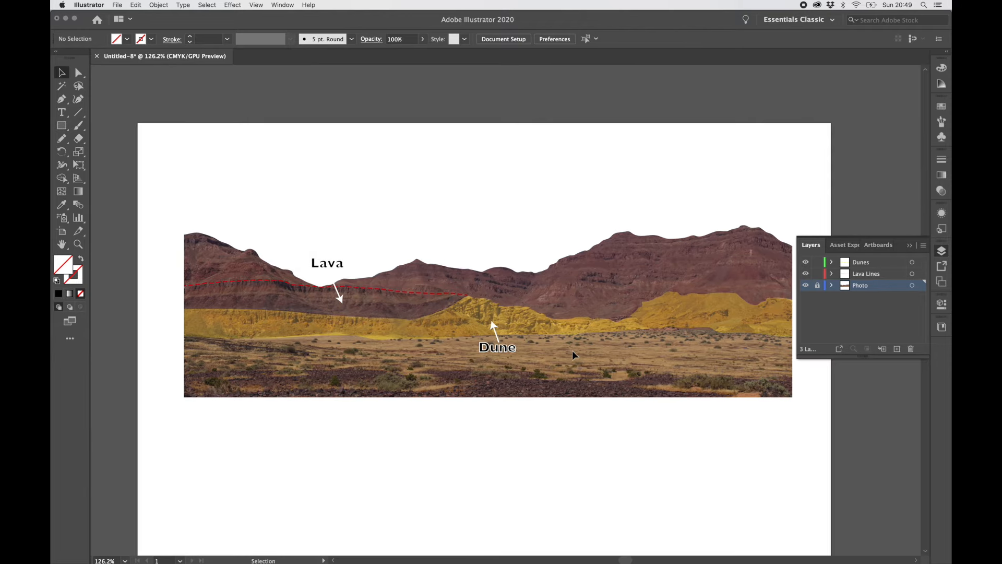
scroll(572, 350, "right", 7)
scroll(572, 349, "up", 3)
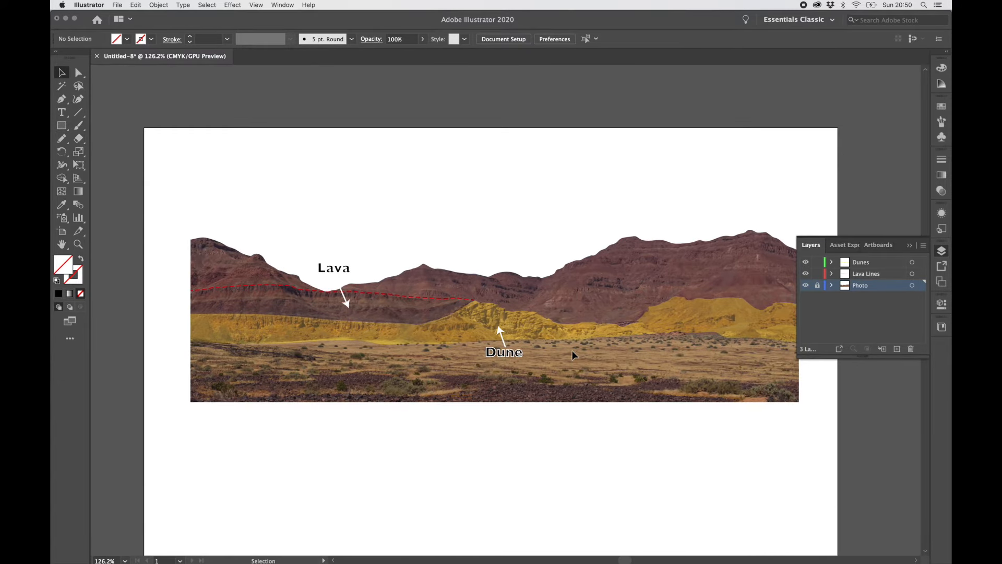
scroll(543, 348, "right", 2)
scroll(543, 348, "down", 1)
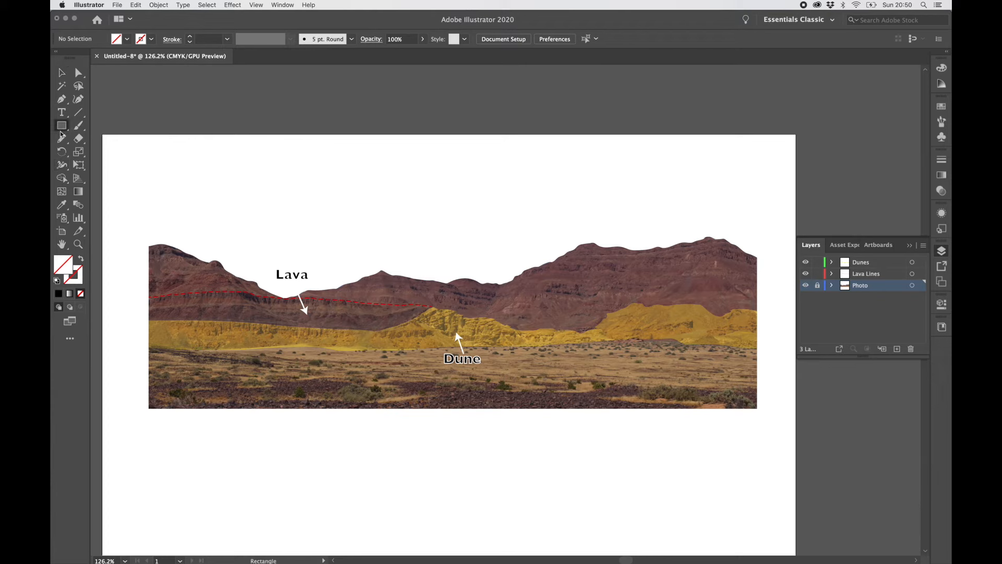
scroll(741, 445, "right", 6)
scroll(741, 445, "down", 1)
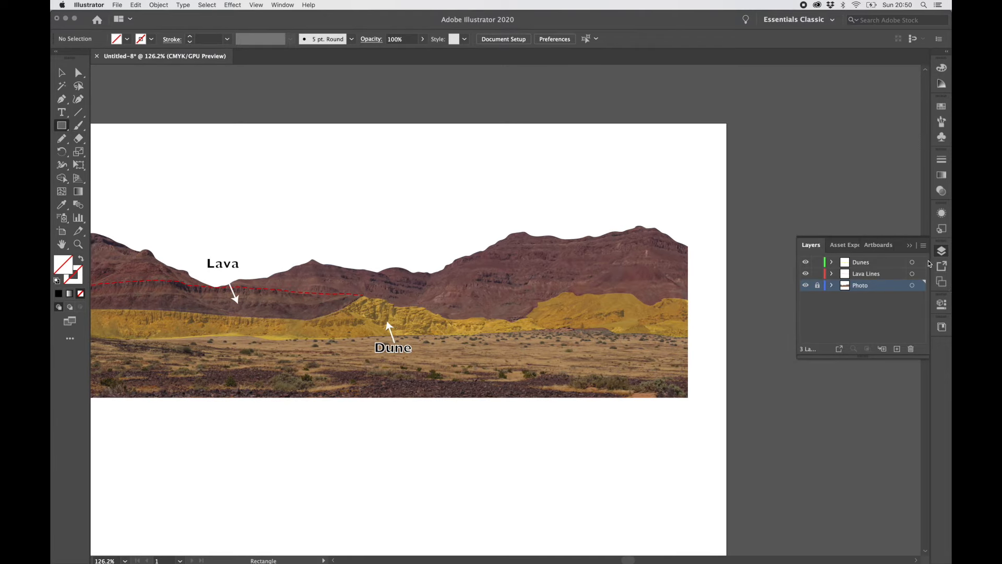
left_click(896, 349)
left_click_drag(867, 288, 865, 264)
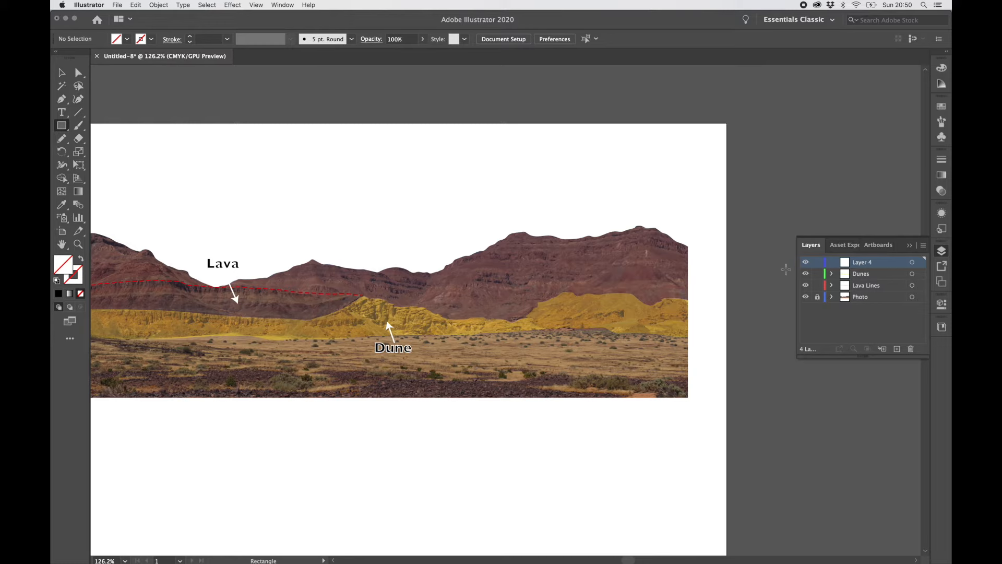
left_click_drag(819, 296, 817, 285)
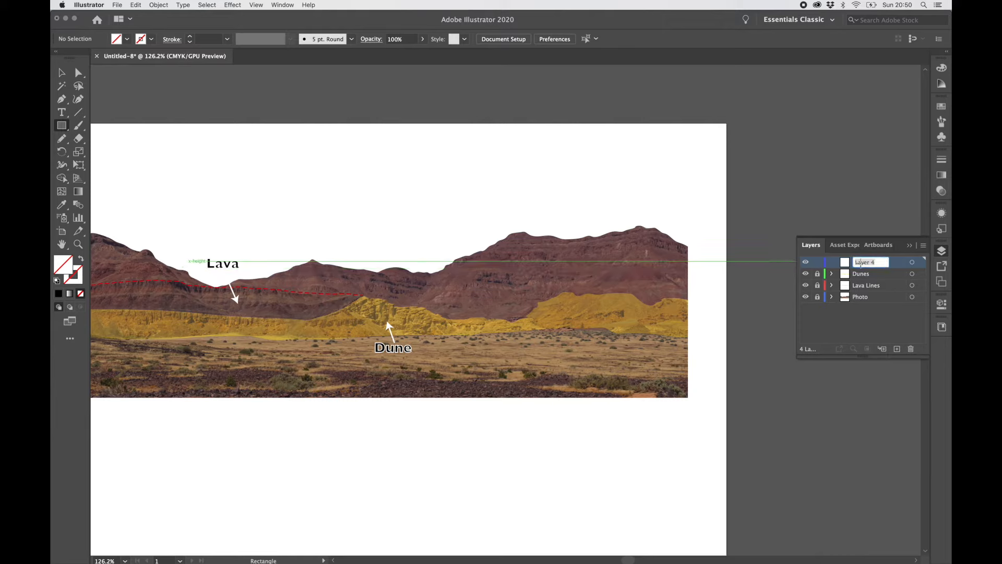
type("ale")
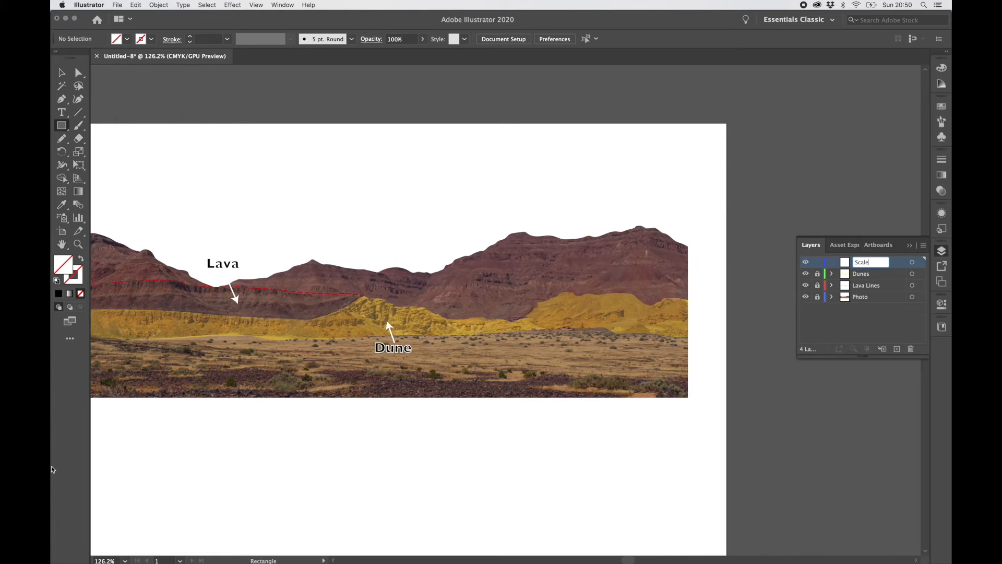
- Draw a long, low rectangle in the photo's lower-right area with a white fill and a black 1 pt stroke
right_click(450, 410)
left_click(579, 356)
scroll(581, 356, "up", 5)
mouse_move(768, 383)
left_mouse_down()
mouse_move(504, 431)
mouse_move(320, 425)
left_mouse_up()
left_click(126, 39)
left_click(73, 58)
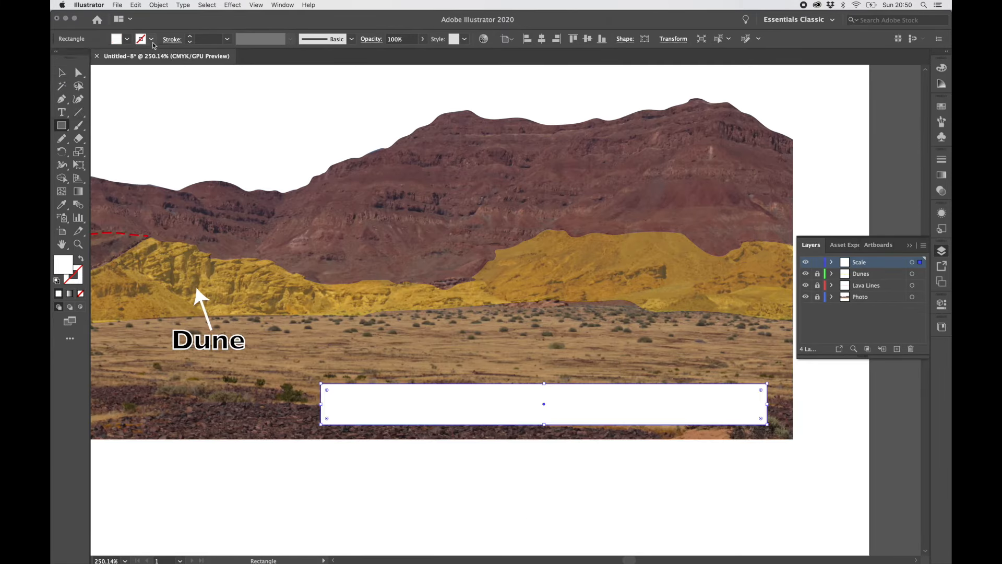
left_click(82, 61)
- Draw a scale line with upturned ends inside the white rectangle with the Pen tool, and deselect it
left_click(61, 99)
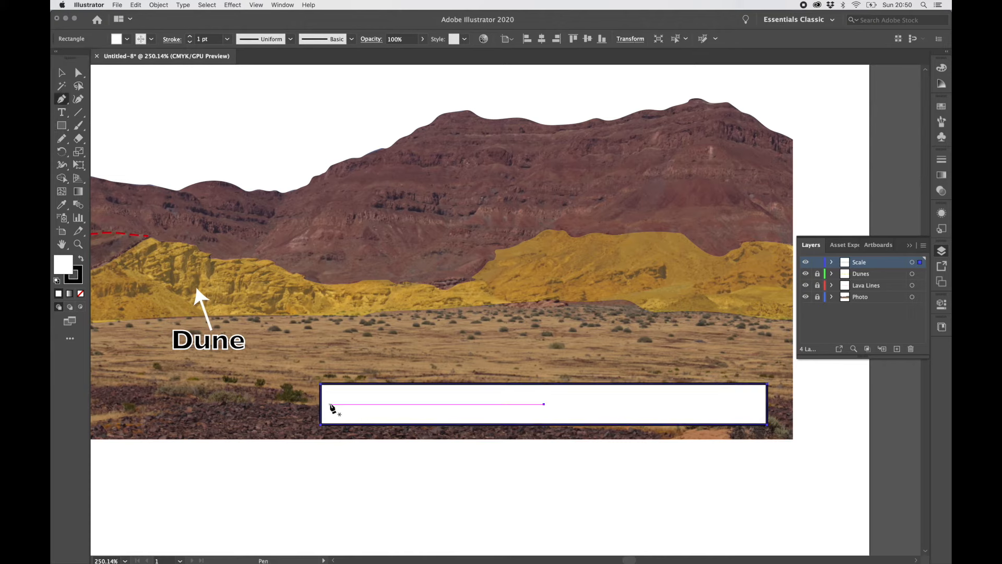
left_click(330, 417)
left_click(756, 418)
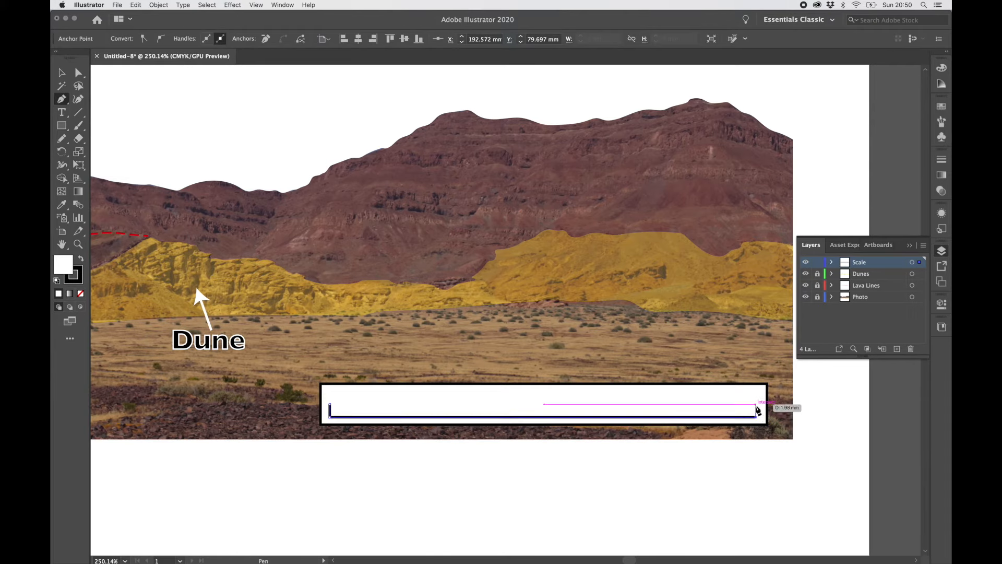
left_click(757, 404)
key("v")
left_click(496, 410)
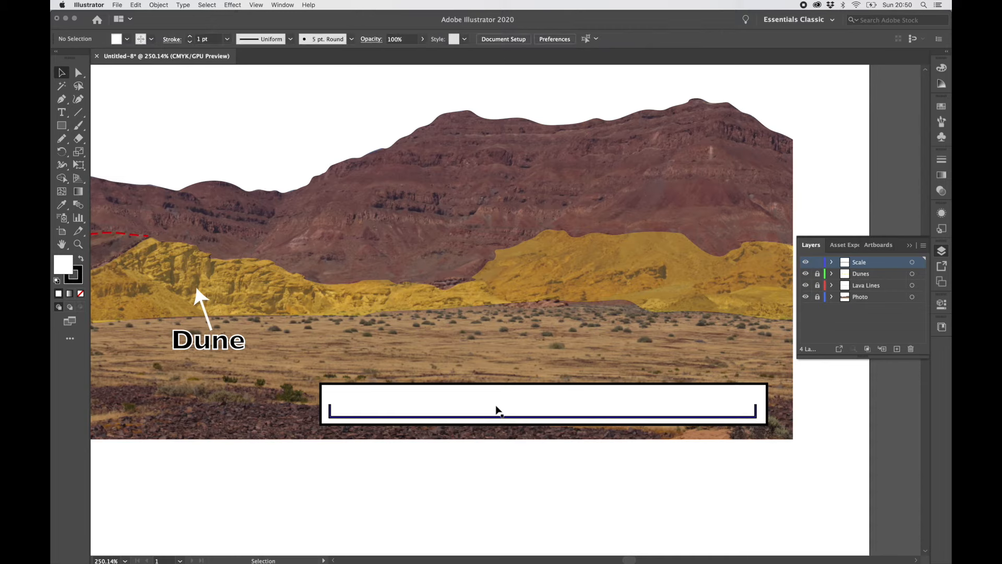
left_click(493, 526)
- Remove the fill from the bracket-shaped scale line and deselect it
left_click(497, 417)
left_click(126, 39)
left_click(57, 58)
left_click(463, 498)
- Set the opacity of the rectangle behind the scale line to 55% and deselect it
left_click(461, 397, "shift")
scroll(461, 397, "left", 10)
left_click(662, 493)
scroll(662, 493, "right", 5)
left_click(626, 391)
left_click(422, 39)
left_click_drag(420, 52, 403, 52)
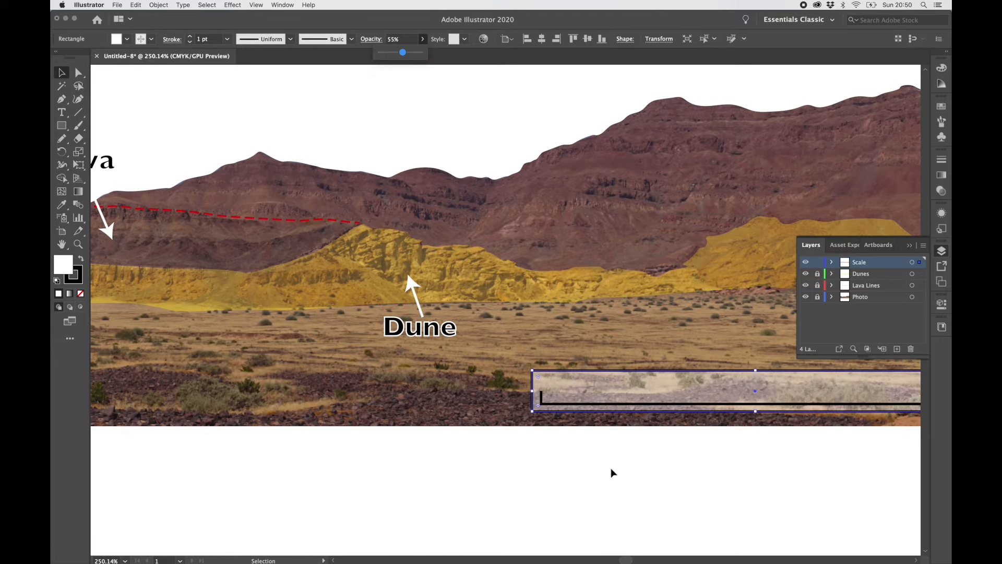
left_click(611, 471)
- Add the text "1 km" in the blank area below the photo and give it a black fill
scroll(611, 470, "right", 5)
left_click(63, 113)
left_click(406, 492)
type("1 km")
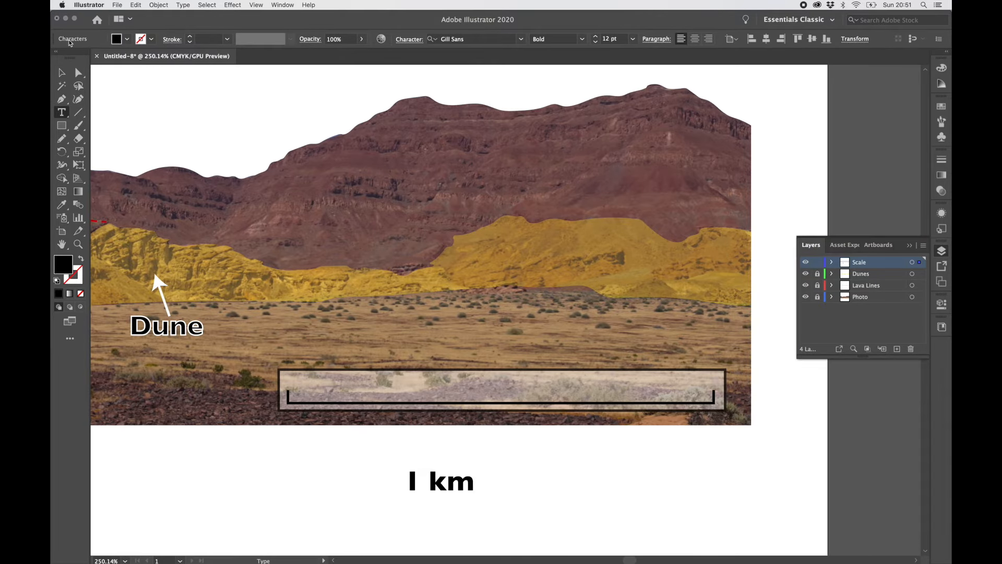
key("Escape")
left_click(126, 40)
left_click(65, 58)
left_click(548, 416)
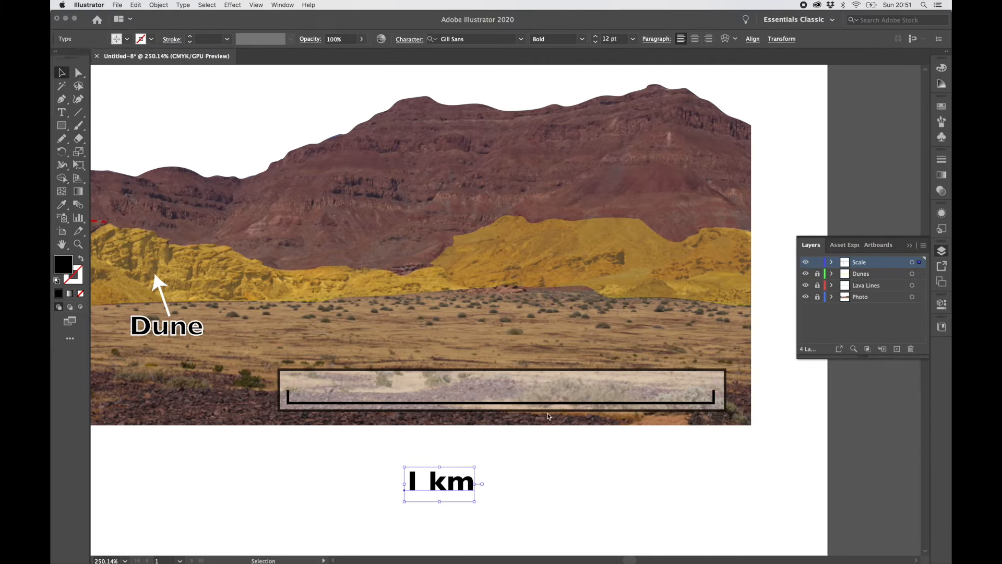
- Center-align the "1 km" text, place it above the middle of the scale line, and deselect it
left_click(695, 38)
left_click_drag(391, 490, 493, 397)
left_click(474, 459)
- Review the whole annotated photo with its scale bar, and examine the blank sky area above the mountains
scroll(473, 459, "down", 5)
scroll(474, 459, "left", 8)
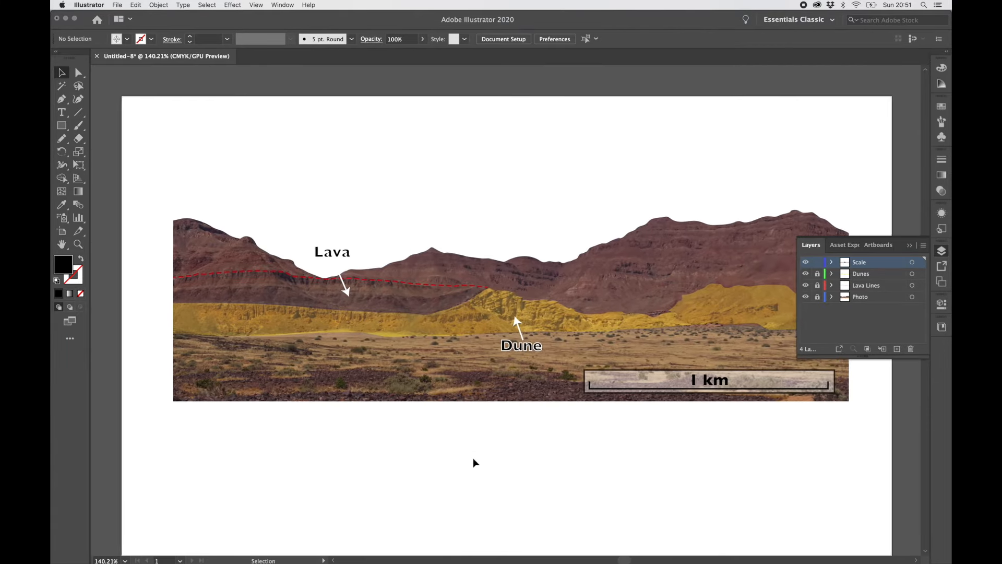
scroll(473, 459, "up", 2)
scroll(395, 449, "right", 2)
scroll(395, 449, "down", 1)
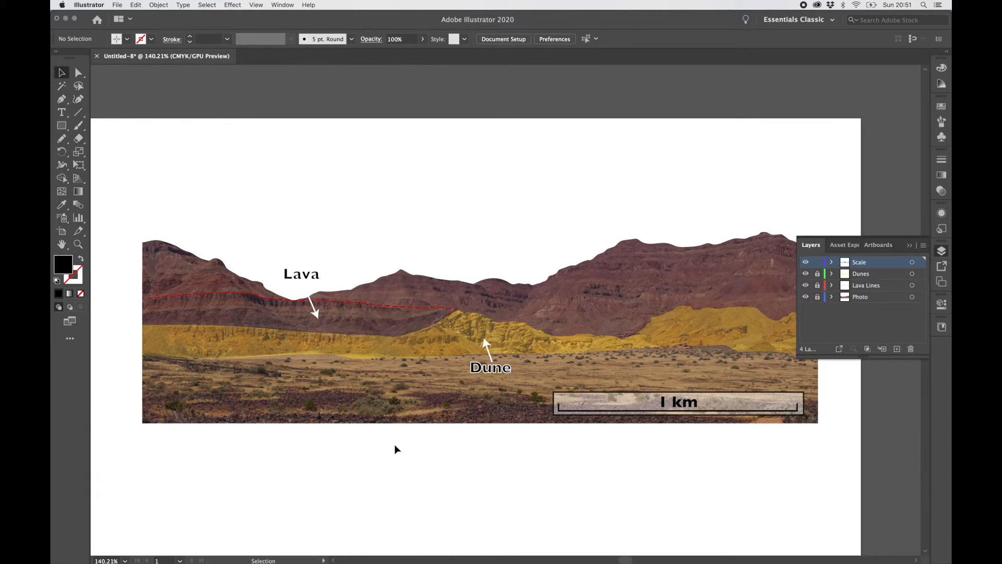
scroll(395, 449, "right", 2)
scroll(396, 449, "up", 2)
scroll(511, 267, "up", 8)
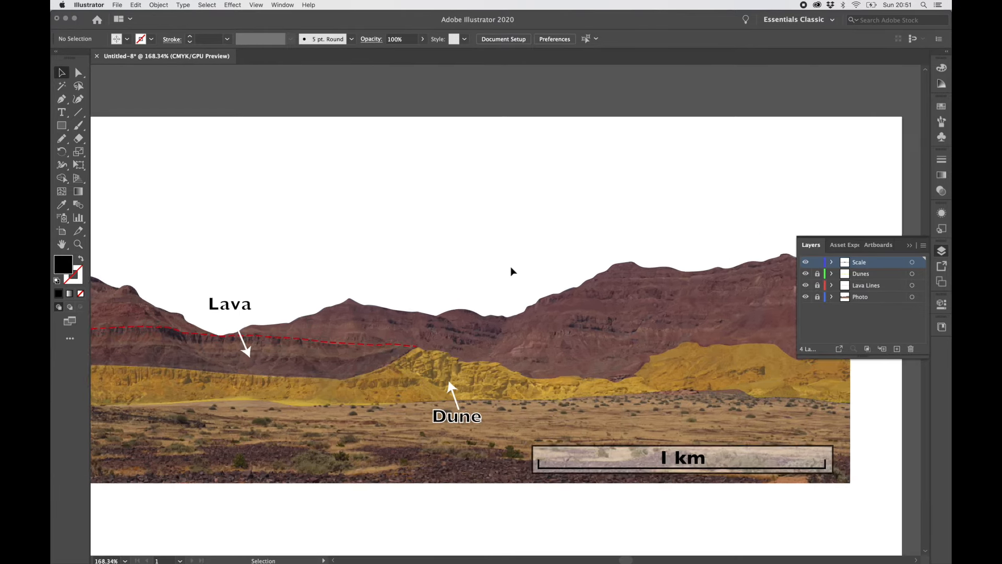
scroll(511, 267, "right", 10)
scroll(511, 267, "up", 5)
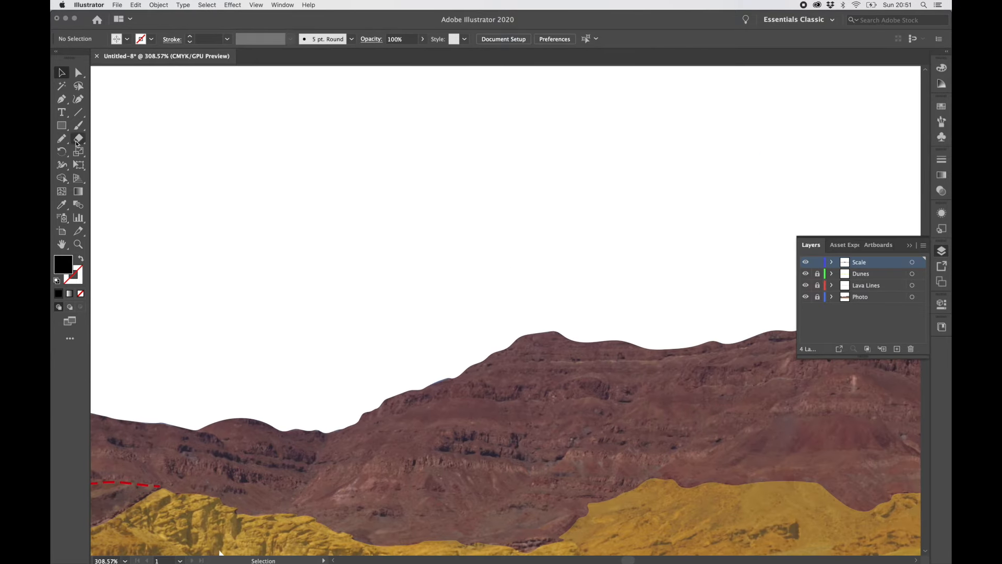
left_click(61, 104)
left_click_drag(649, 295, 669, 232)
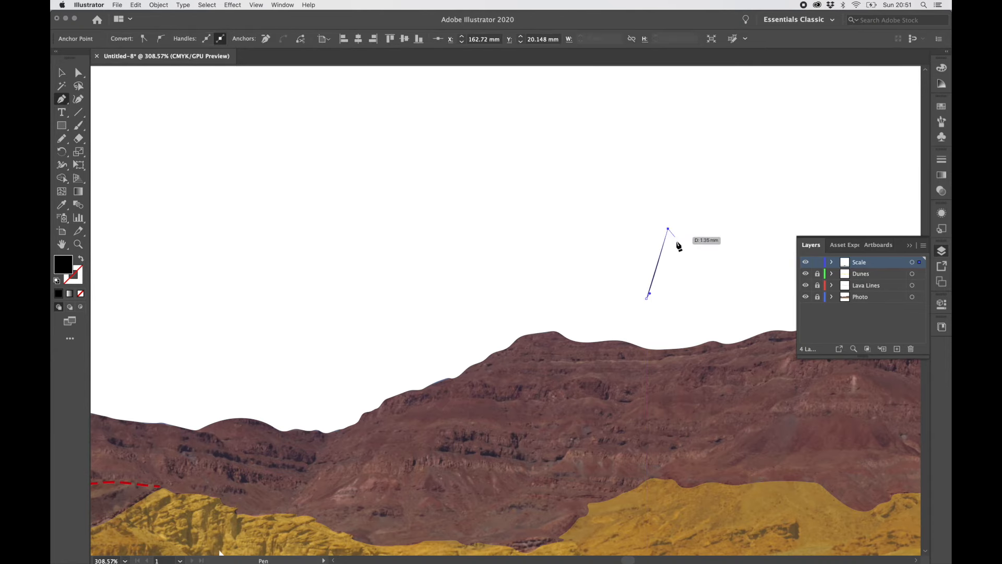
key("super+z")
key("super+z")
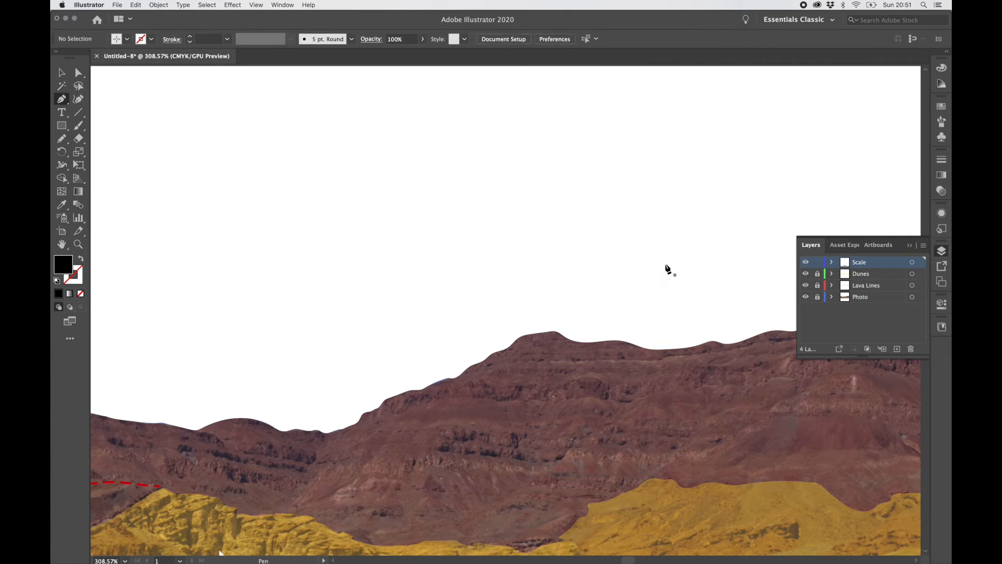
- Draw a closed black arrowhead pointing up, with a notched base, in the sky above the mountains with the Pen tool
left_click_drag(641, 305, 679, 250)
left_click(680, 246)
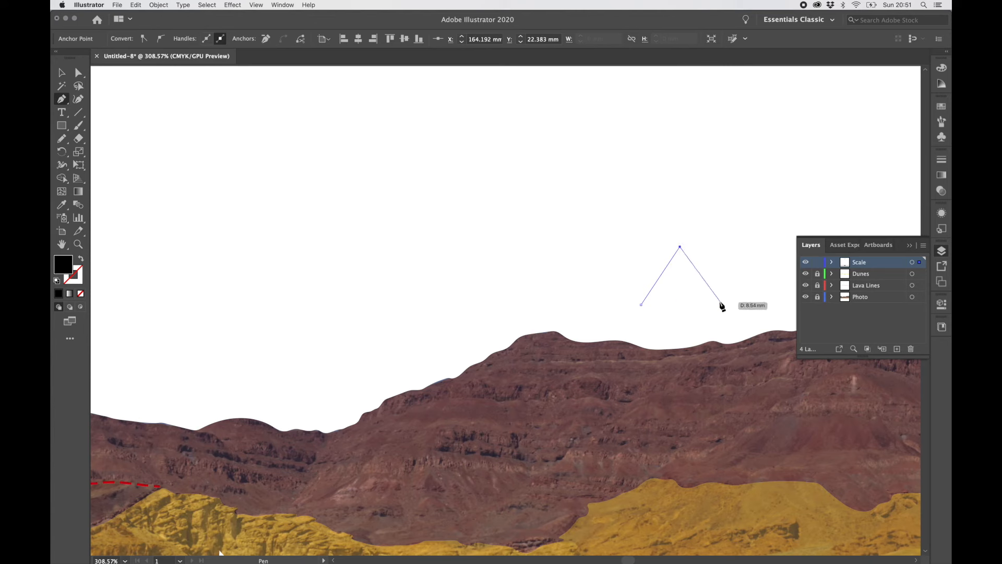
left_click(718, 301)
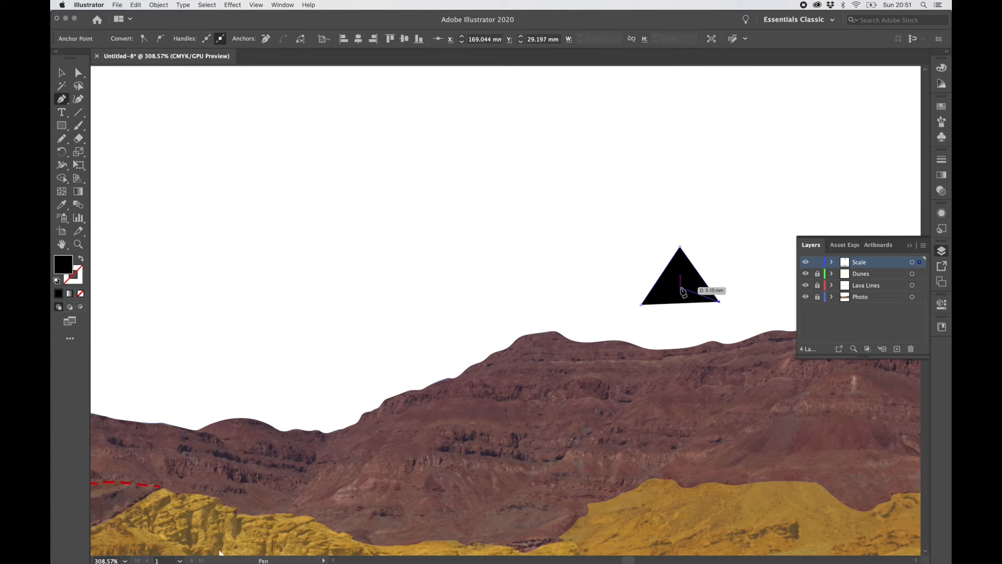
left_click(680, 281)
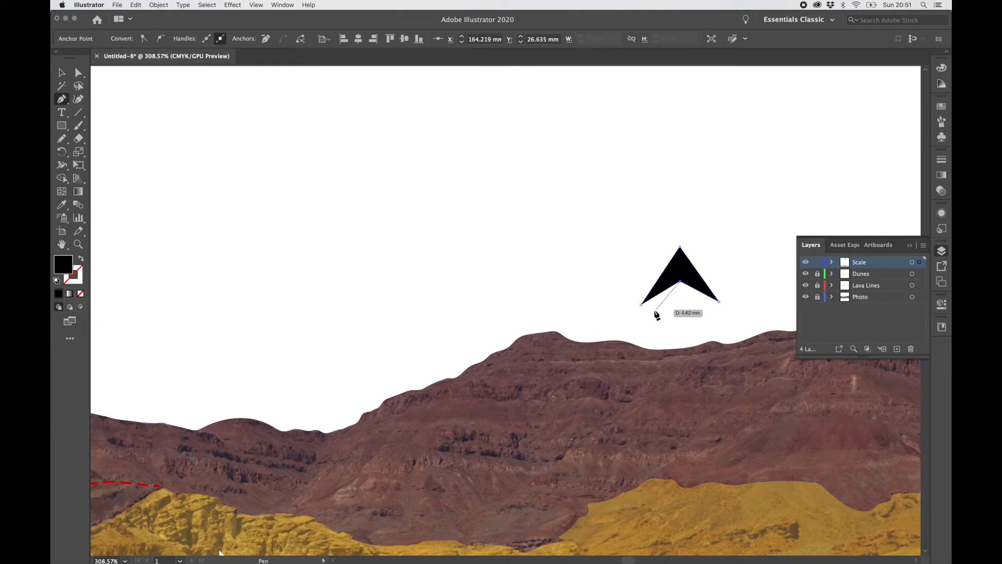
left_click(642, 304)
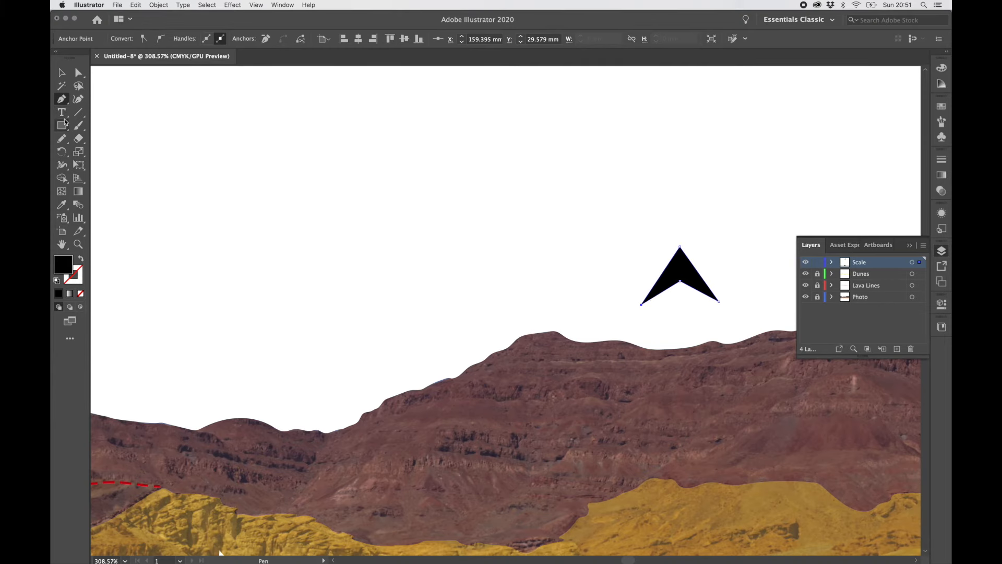
- Add the text "North" in the sky, set it to italic, and place it above the black arrowhead
left_click(371, 167)
type("No")
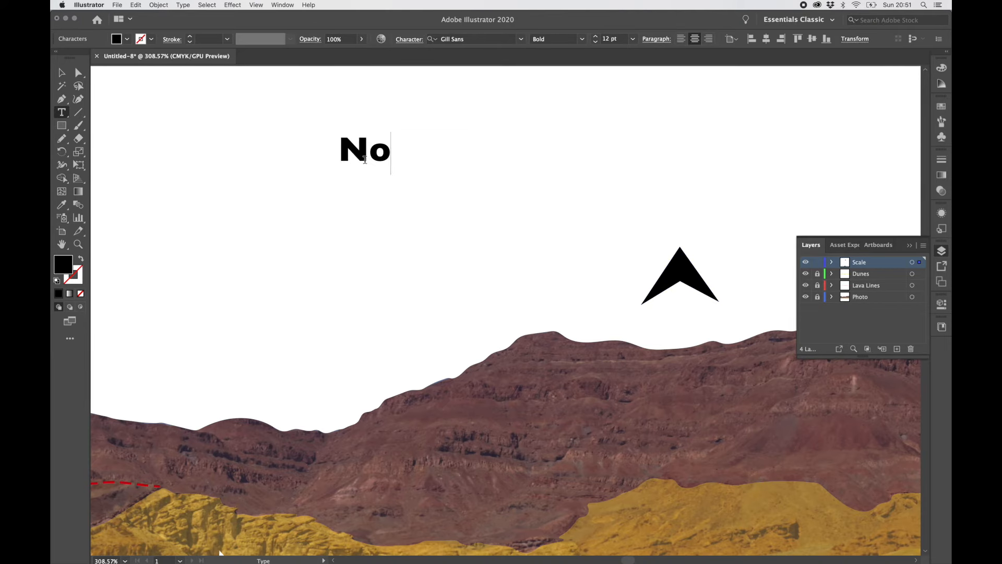
type("rth")
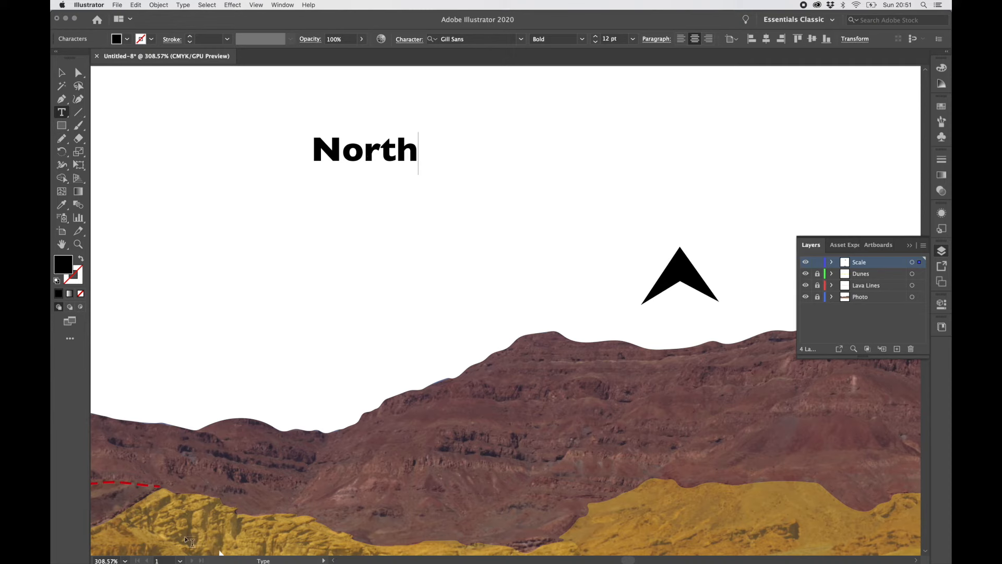
left_click(60, 73)
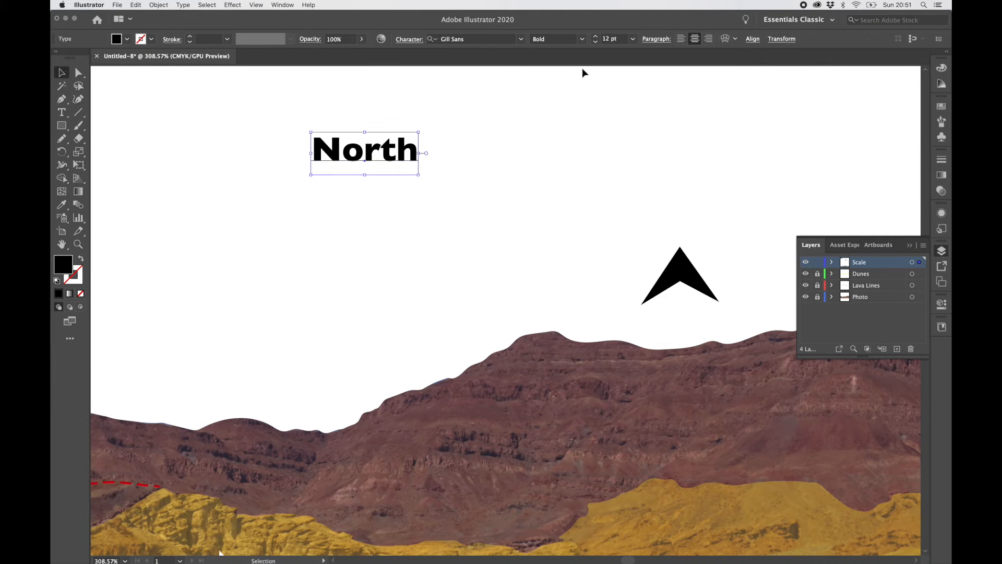
left_click(573, 41)
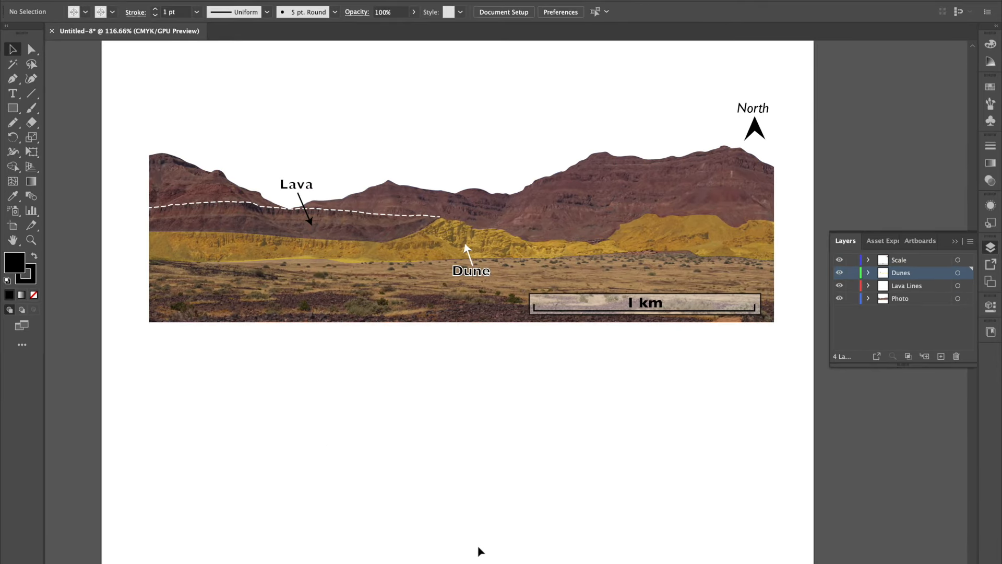
- Place the photo DSC06236.jpeg from the Screenshots folder into the document
left_click(332, 561)
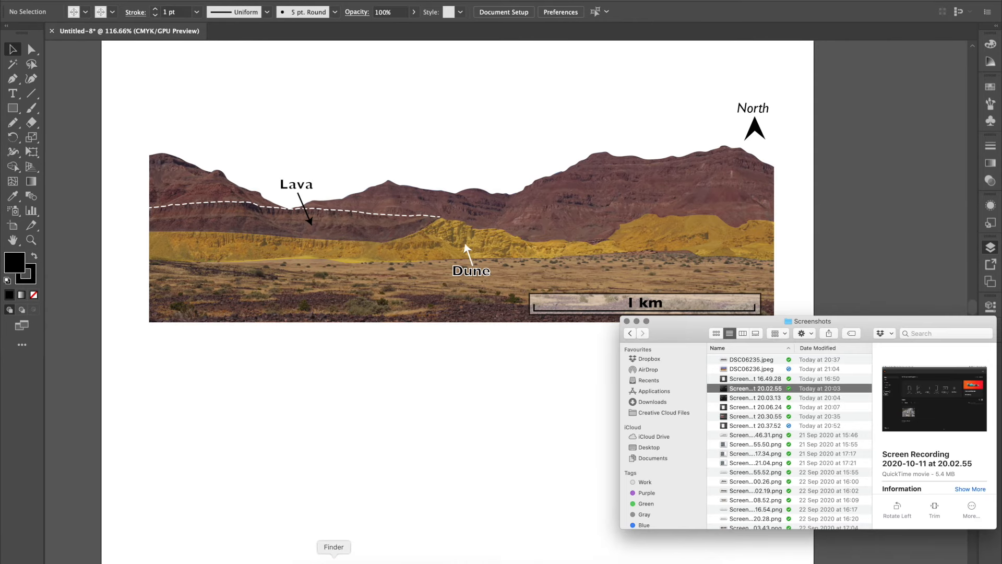
left_click(753, 360)
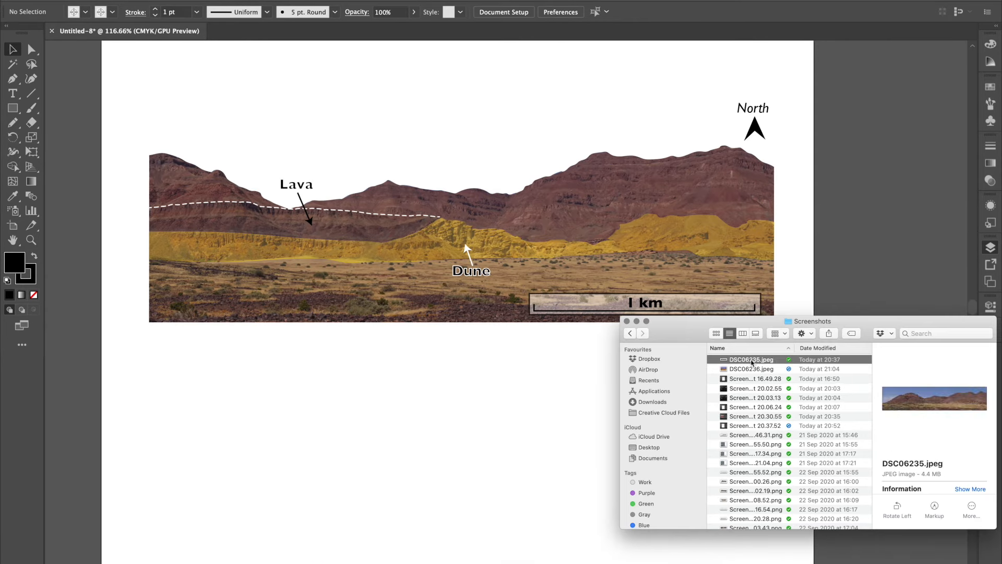
left_click(751, 370)
left_click_drag(756, 371, 402, 454)
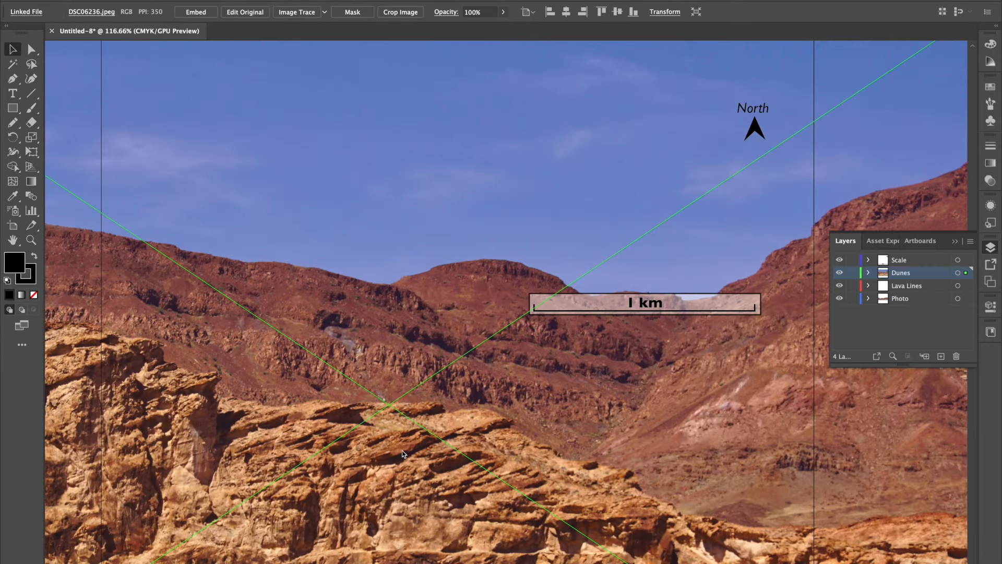
- Move the new photo below the annotated one and scale it down to the same width
scroll(496, 419, "down", 15)
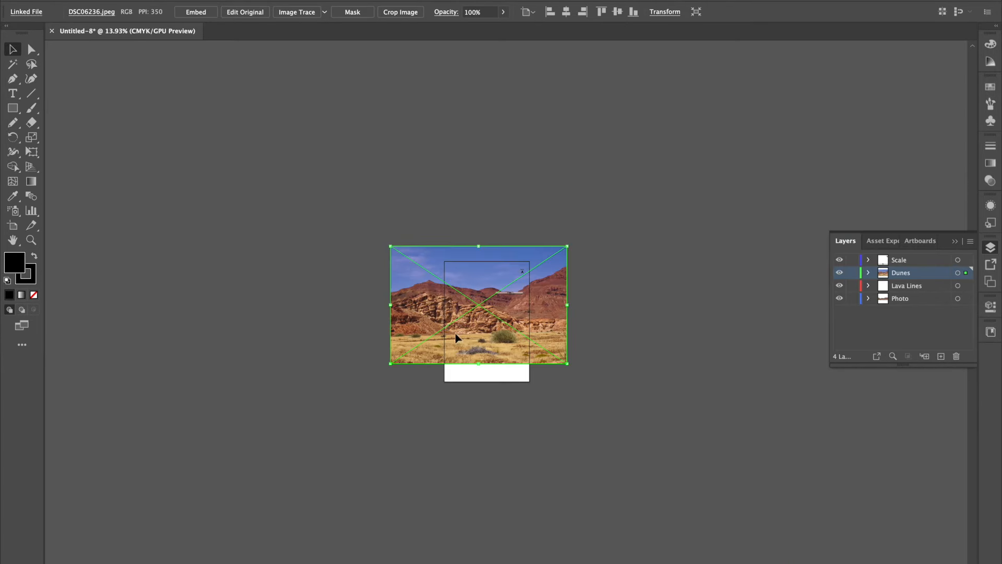
left_click_drag(455, 337, 510, 375)
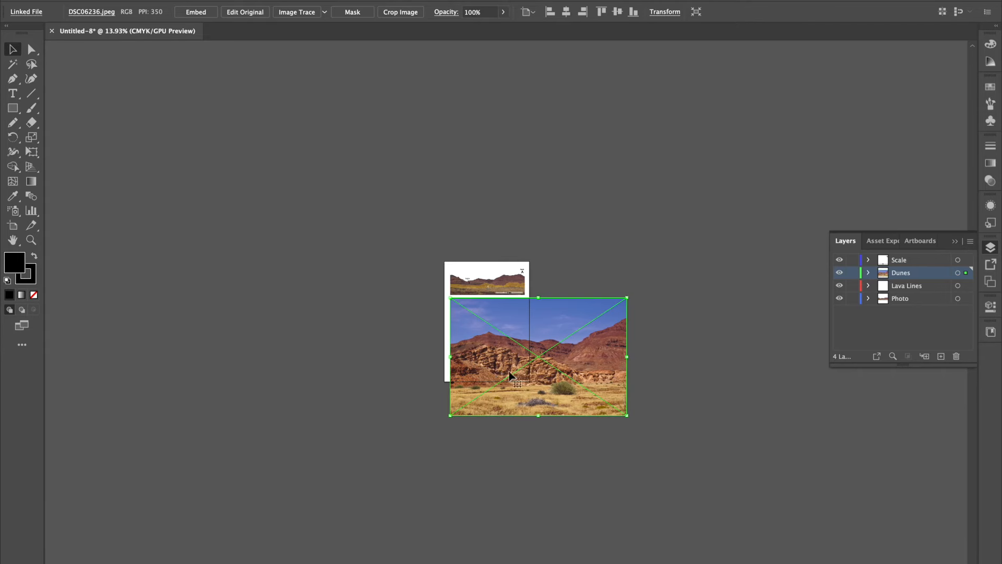
left_click_drag(627, 417, 528, 351)
scroll(526, 349, "up", 10)
scroll(525, 349, "up", 3)
scroll(525, 348, "left", 3)
scroll(522, 347, "up", 5)
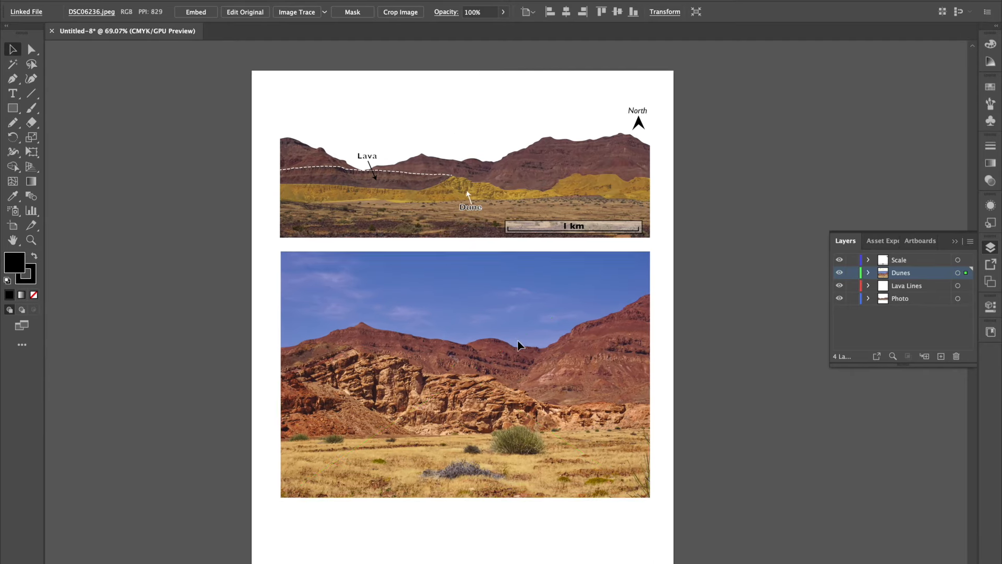
- Crop the lower photo to the rocky dune area and fit it to the width of the upper photo
left_click(596, 551)
double_click(541, 403)
left_click(419, 14)
left_click_drag(661, 496, 653, 396)
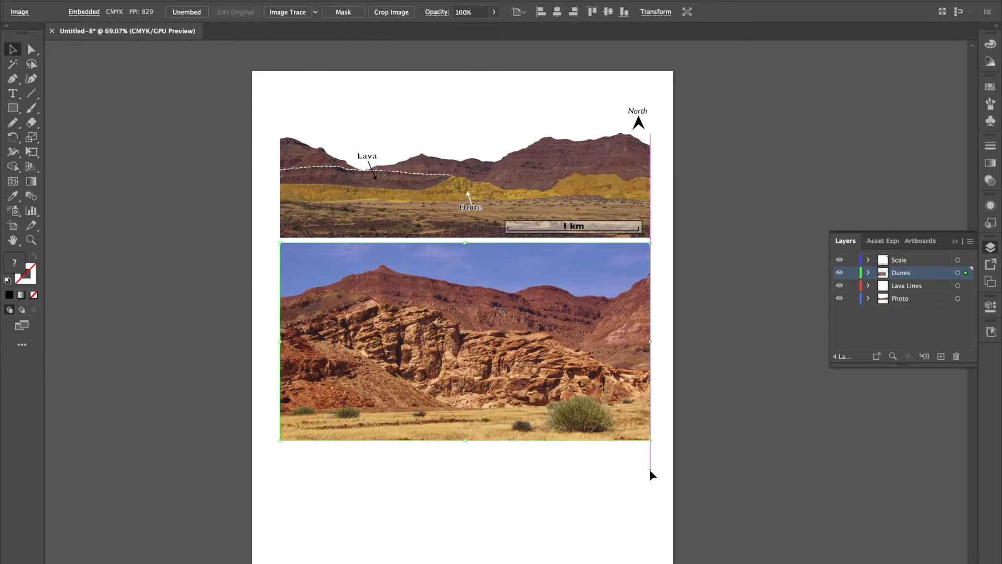
- Frame the lower photo with an unfilled, black-outlined rectangle matching its edges
left_click(85, 12)
left_click(113, 12)
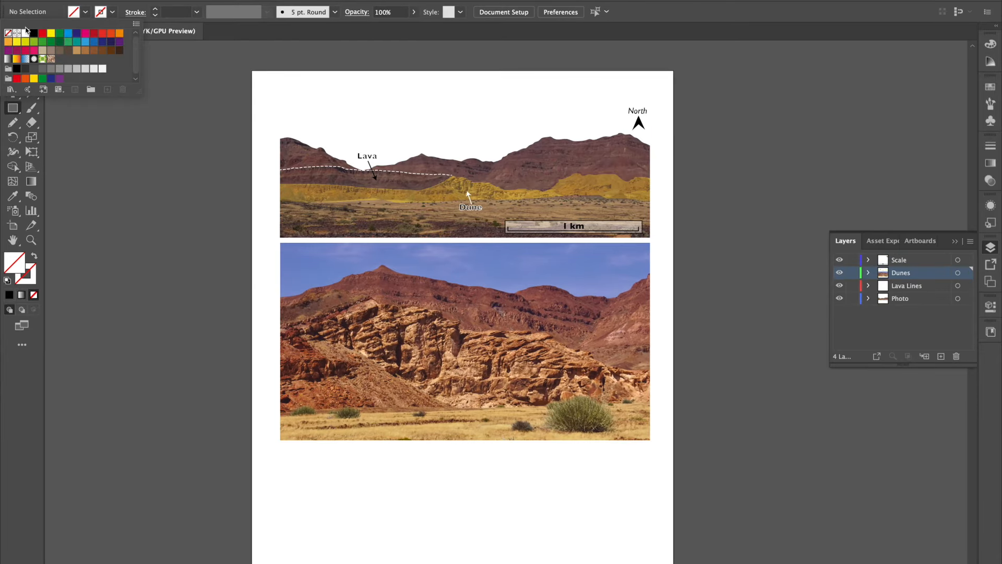
left_click(17, 34)
mouse_move(280, 243)
left_mouse_down()
mouse_move(627, 407)
mouse_move(651, 440)
left_mouse_up()
- Draw an unfilled, black-outlined rectangle around the central yellow dune in the upper photo
scroll(464, 238, "up", 8)
scroll(409, 251, "down", 5)
scroll(398, 156, "up", 5)
left_click_drag(383, 143, 583, 237)
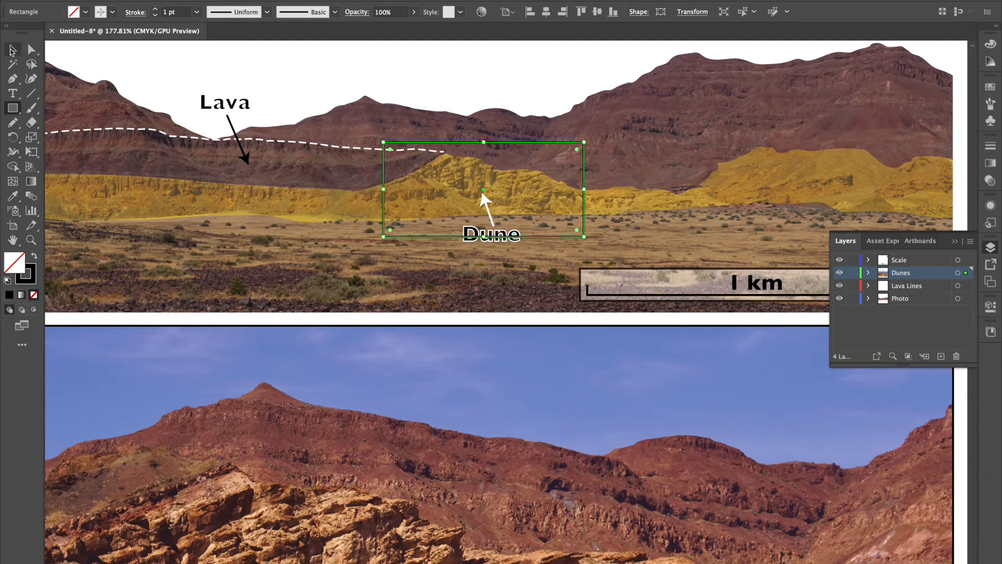
- Move the "Dune" label above the dune rectangle, with its white arrow pointing down at the dune
key("v")
left_click_drag(491, 234, 518, 139)
left_click(493, 225)
scroll(448, 256, "down", 5)
left_click(219, 275)
- Draw a small white square with a black outline and place it above the left end of the upper photo, aligned to its edge
key("m")
left_click_drag(159, 137, 180, 156)
left_click(112, 12)
left_click(112, 12)
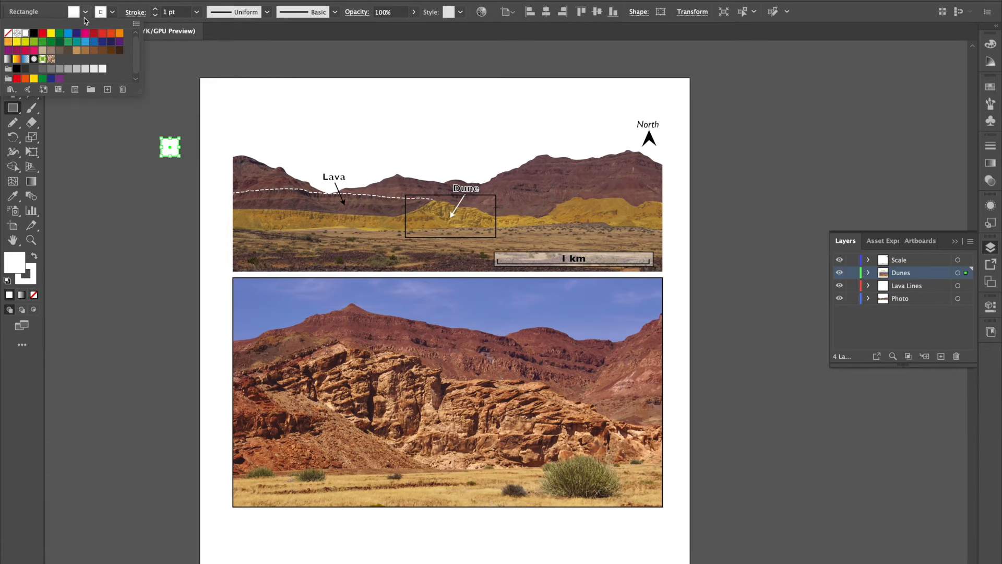
left_click(17, 33)
left_click(110, 187)
left_click(12, 50)
left_click(169, 160)
left_click_drag(171, 145, 248, 139)
scroll(250, 142, "up", 7)
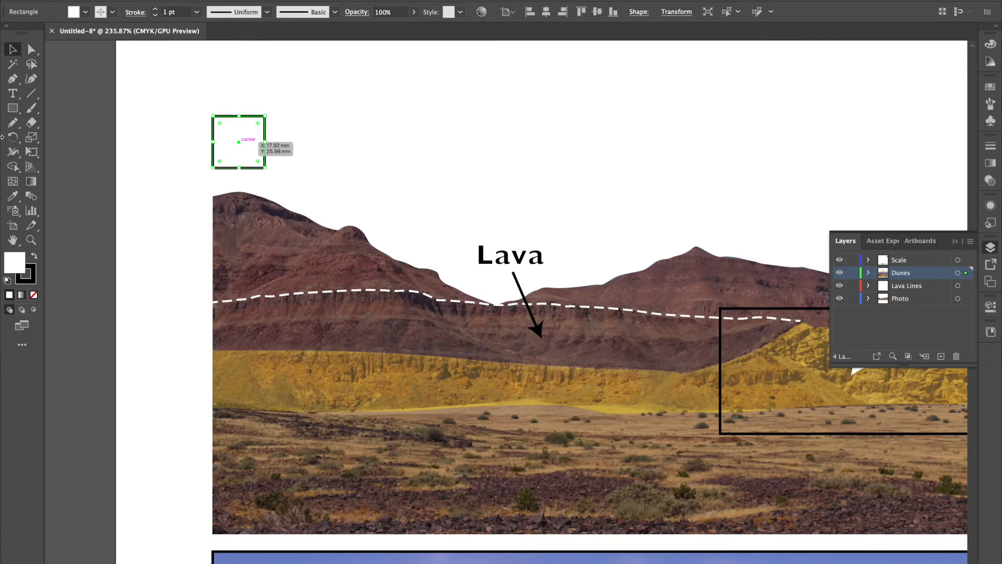
- Add the text "(a)" and center it inside the small white square
key("t")
left_click(131, 126)
type("(a)")
key("Escape")
left_click_drag(131, 126, 239, 145)
scroll(238, 146, "down", 3)
left_click(647, 12)
left_click(665, 135)
key("Down")
left_click(285, 187)
- Copy the "(a)" label box to the upper-left corner of the lower photo and change its text to "(b)"
scroll(285, 186, "down", 5)
left_click(239, 63)
left_click_drag(239, 63, 244, 253)
scroll(244, 253, "up", 10)
double_click(244, 254)
key("BackSpace")
type("b")
scroll(245, 274, "down", 4)
- Draw a line from the dune rectangle's lower-left corner to the lower photo's upper-left corner, copying the rectangle's black stroke
left_click(31, 93)
scroll(257, 198, "down", 5)
scroll(257, 198, "down", 5)
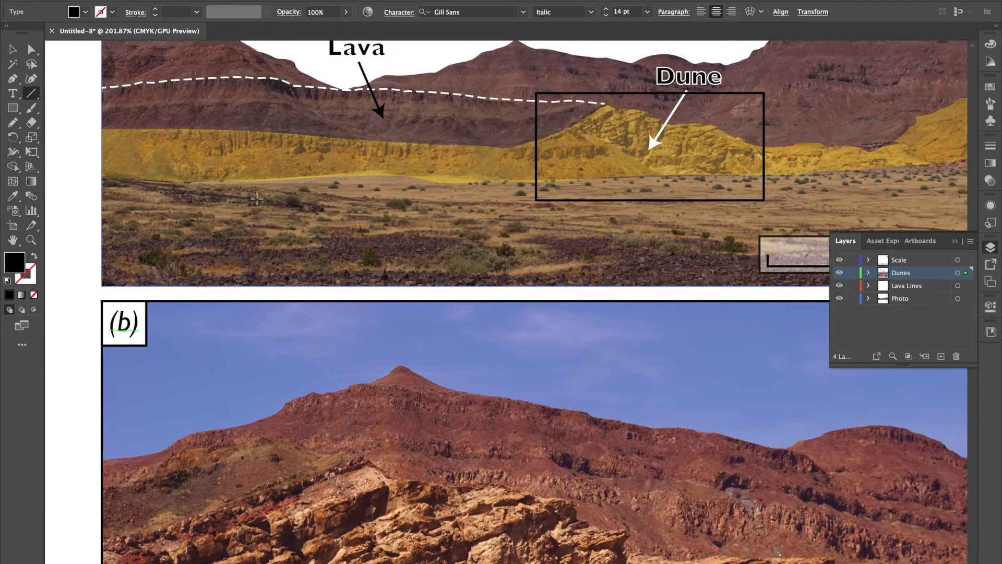
mouse_move(534, 203)
left_mouse_down()
mouse_move(134, 286)
mouse_move(99, 303)
left_mouse_up()
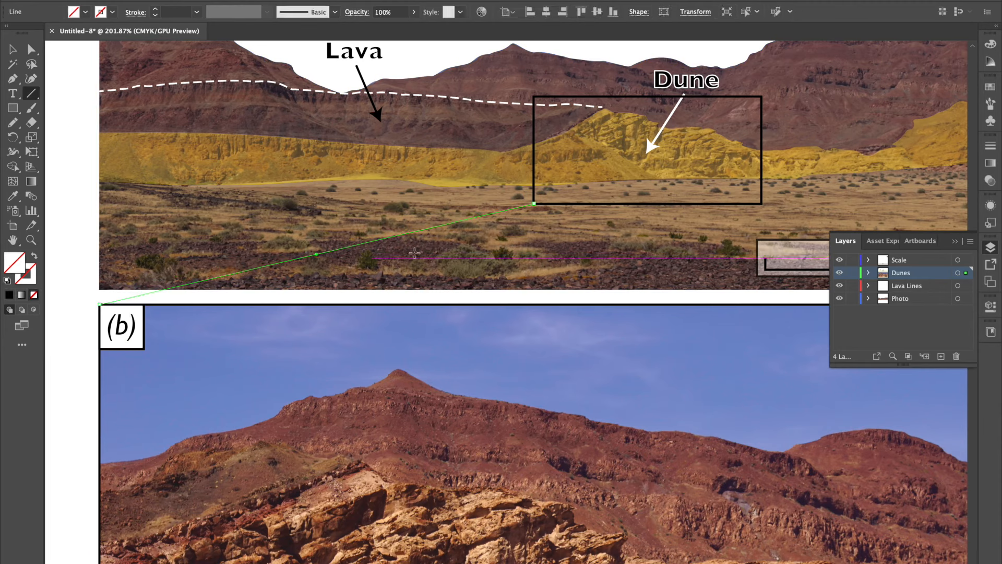
left_click(13, 196)
left_click(537, 162)
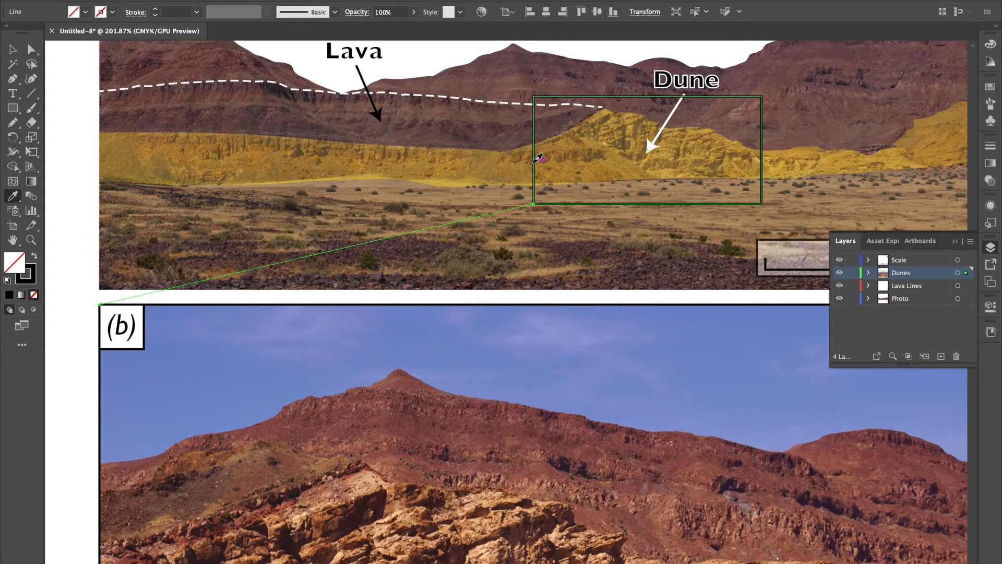
- Draw a black line from the dune rectangle's lower-right corner to the lower photo's upper-right corner
left_click(31, 93)
scroll(249, 275, "down", 5)
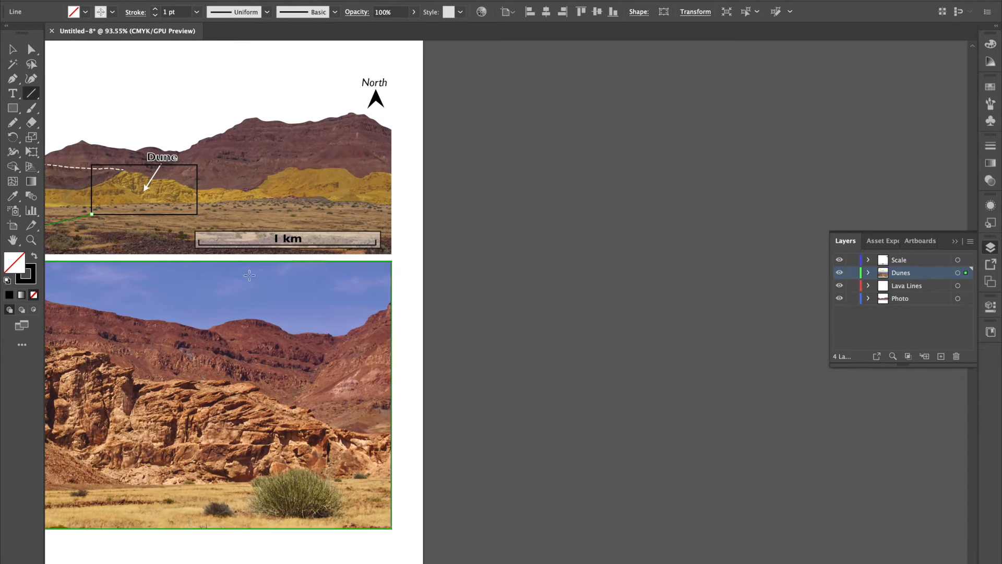
left_click_drag(196, 214, 392, 261)
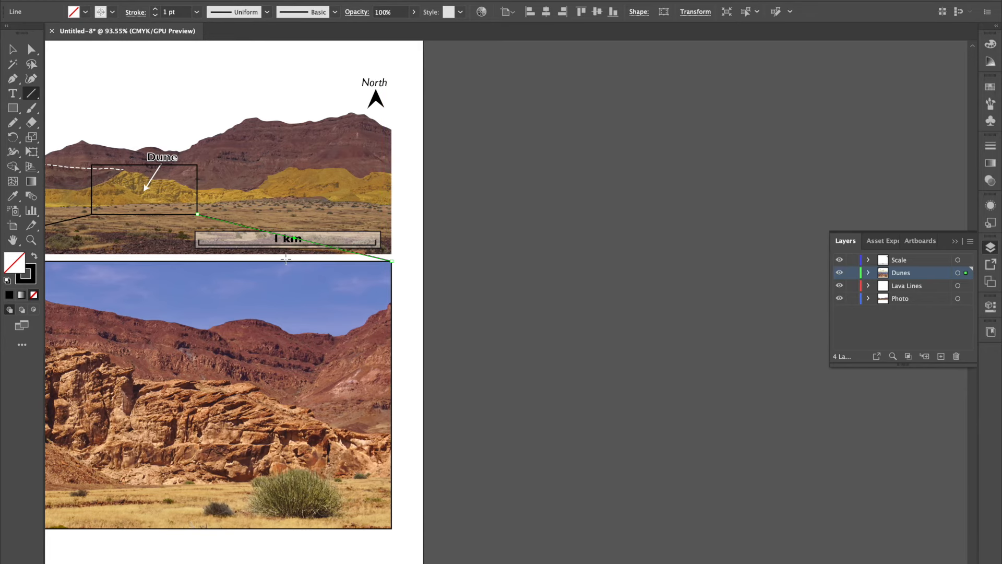
scroll(288, 255, "up", 6)
scroll(285, 259, "down", 6)
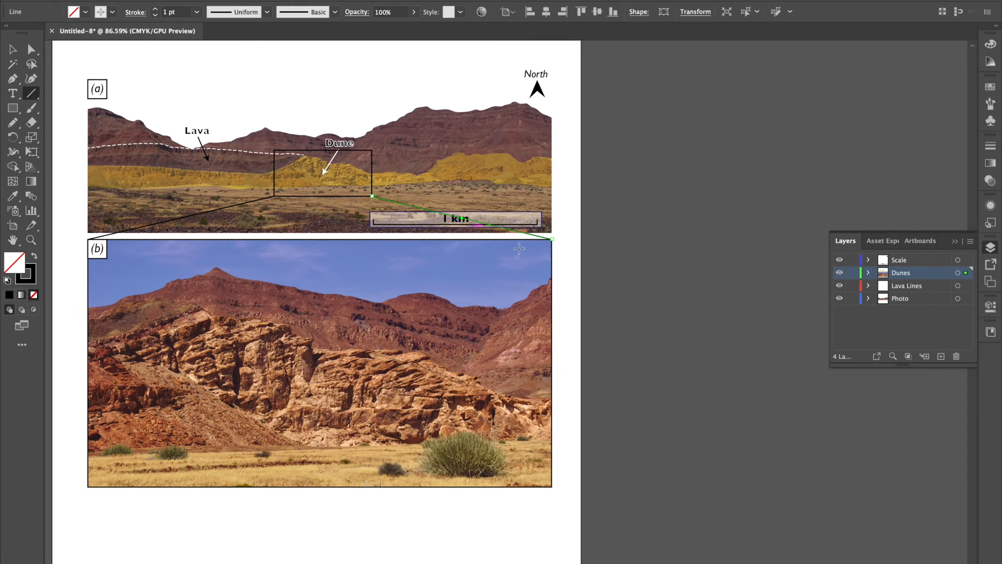
- Undo the two lines connecting the dune rectangle to the lower photo
key("super+z")
key("super+z")
key("super+z")
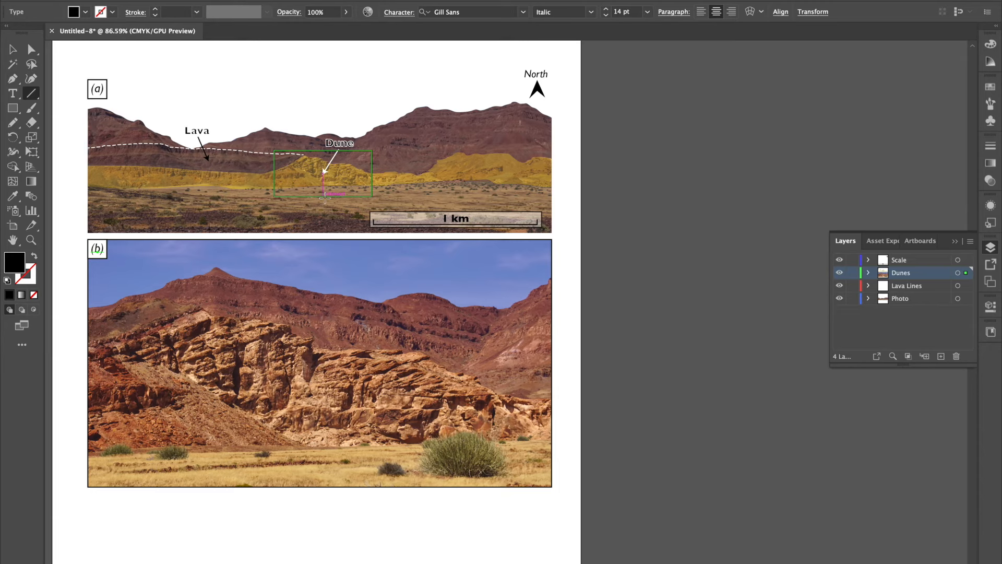
- Draw a vertical black 1 pt line from the dune rectangle's bottom edge to the lower photo's top edge, with a downward arrowhead
left_click_drag(322, 197, 323, 240)
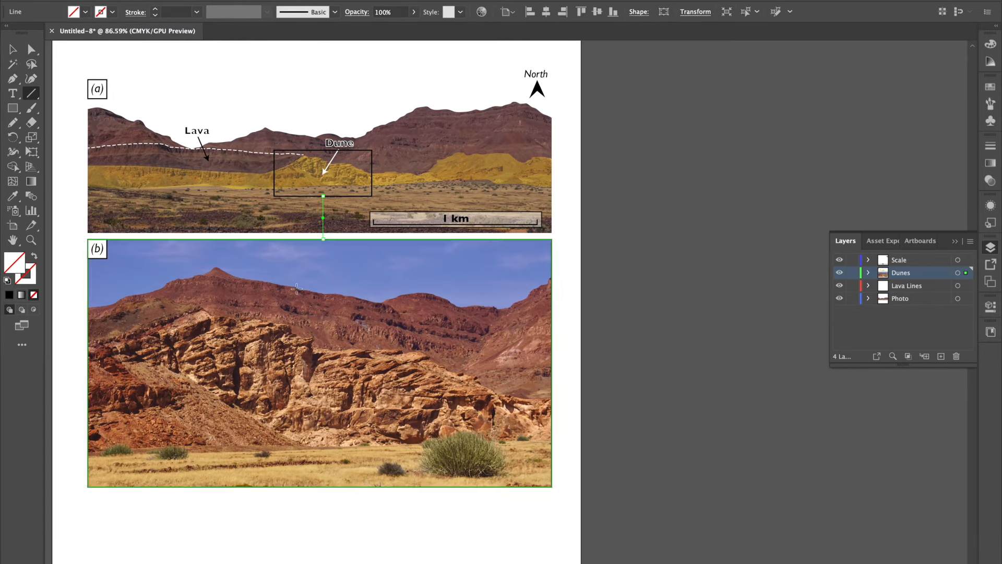
scroll(294, 283, "up", 5)
left_click(112, 11)
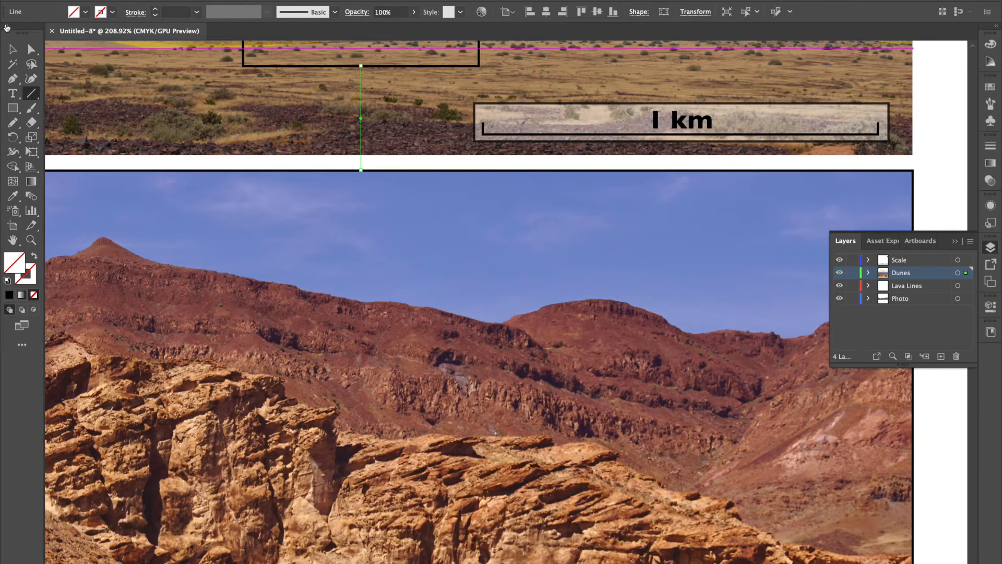
left_click(113, 11)
left_click(17, 34)
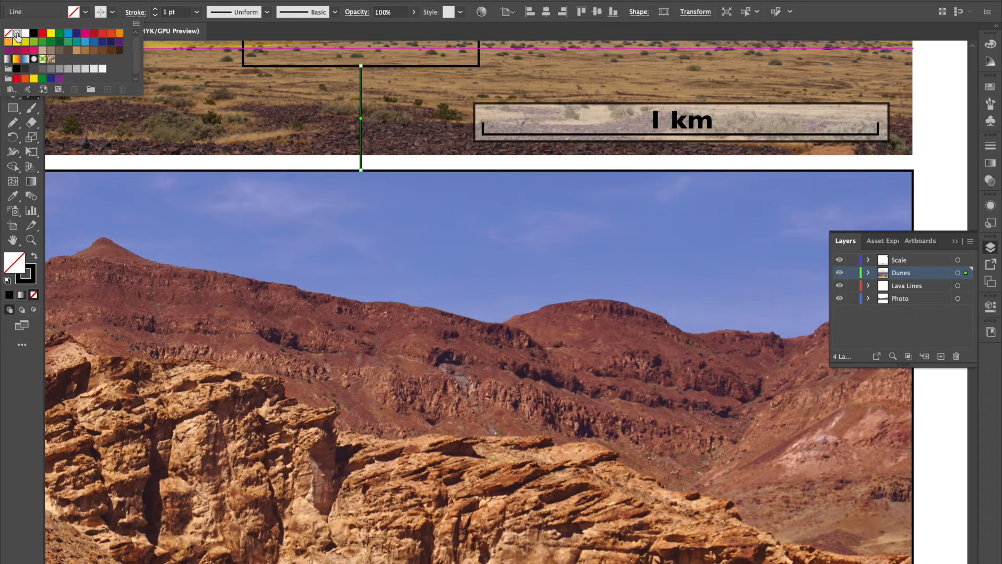
left_click(135, 11)
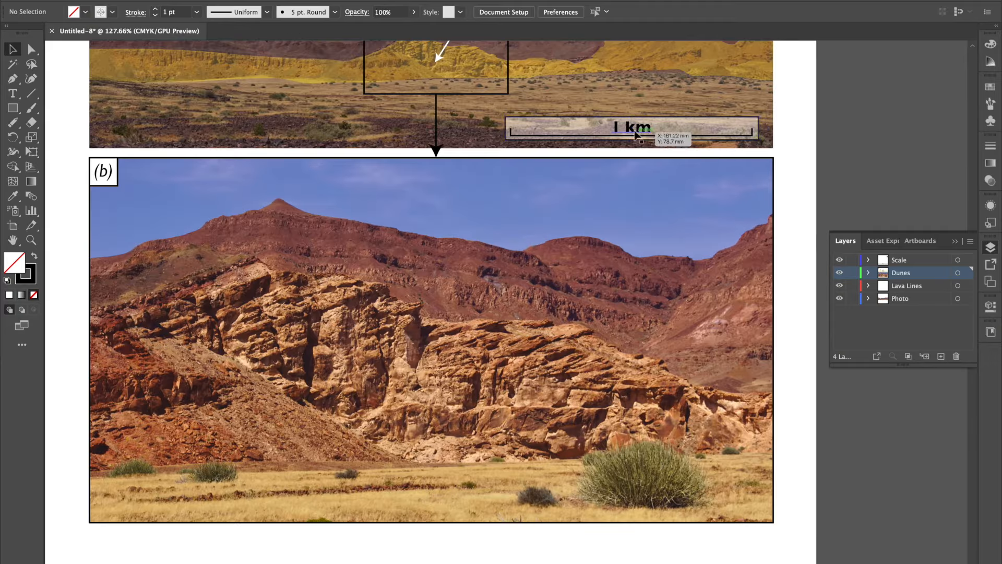
- Copy the scale bar to the lower-right corner of the lower photo and change its text to "250 m"
left_click(635, 134)
left_click_drag(518, 213, 650, 403)
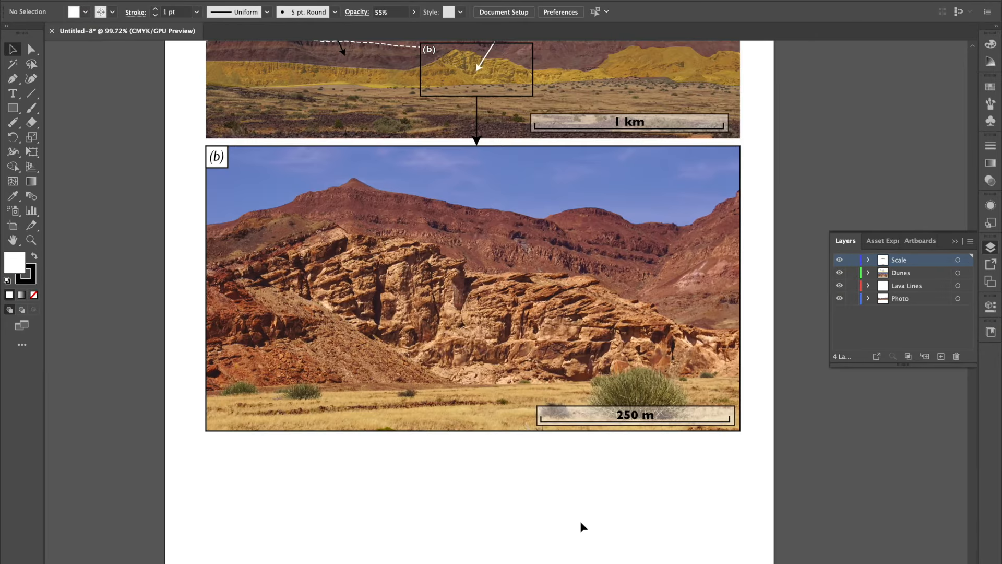
scroll(580, 522, "left", 1)
scroll(583, 526, "up", 1)
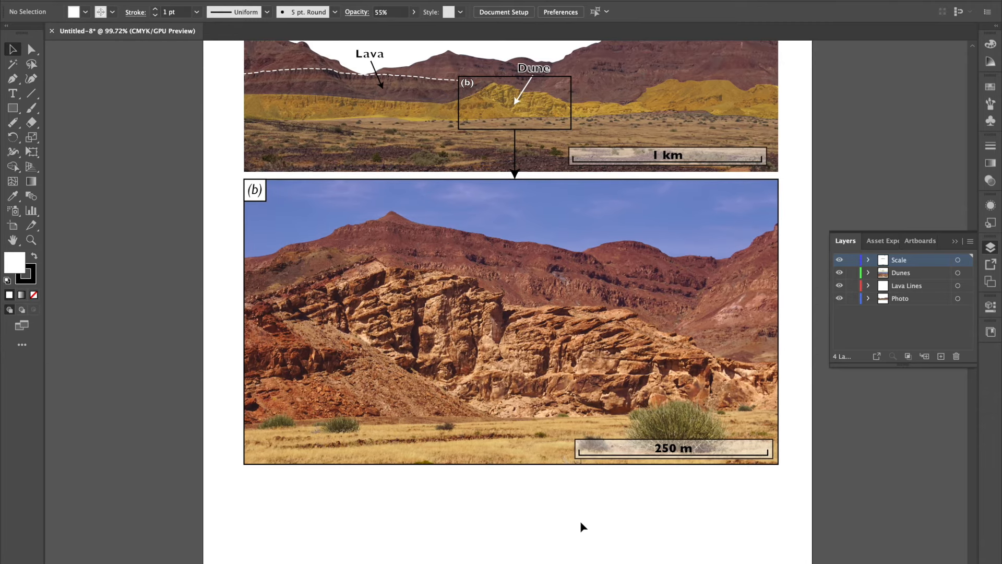
- Trace the sloping rock boundary from the lower photo's left edge up to the cliff crest with the Pencil tool
scroll(329, 324, "up", 5)
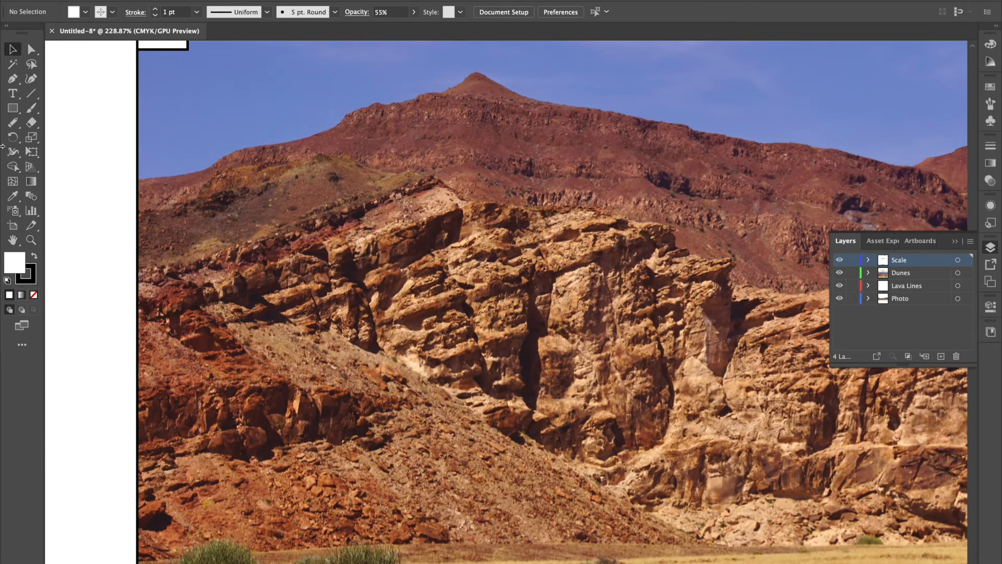
left_click_drag(15, 125, 47, 136)
left_click_drag(311, 242, 374, 224)
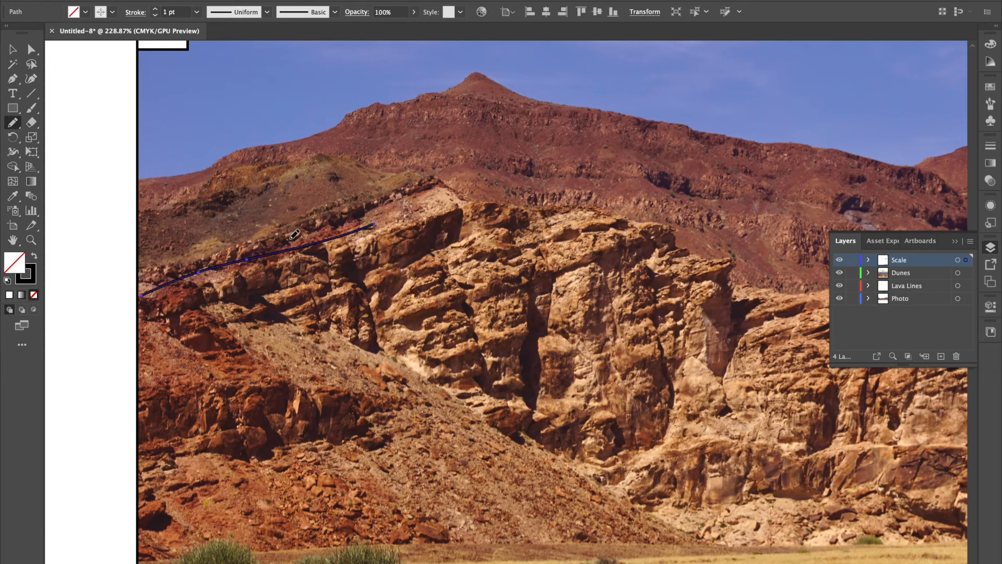
left_click_drag(442, 180, 440, 182)
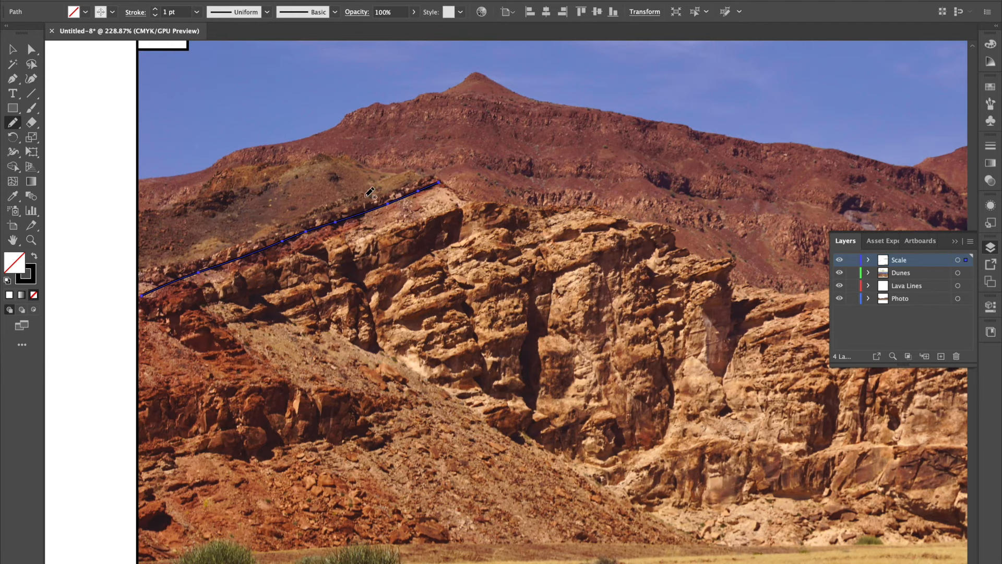
- Give the traced boundary line a white, dashed stroke
left_click(113, 11)
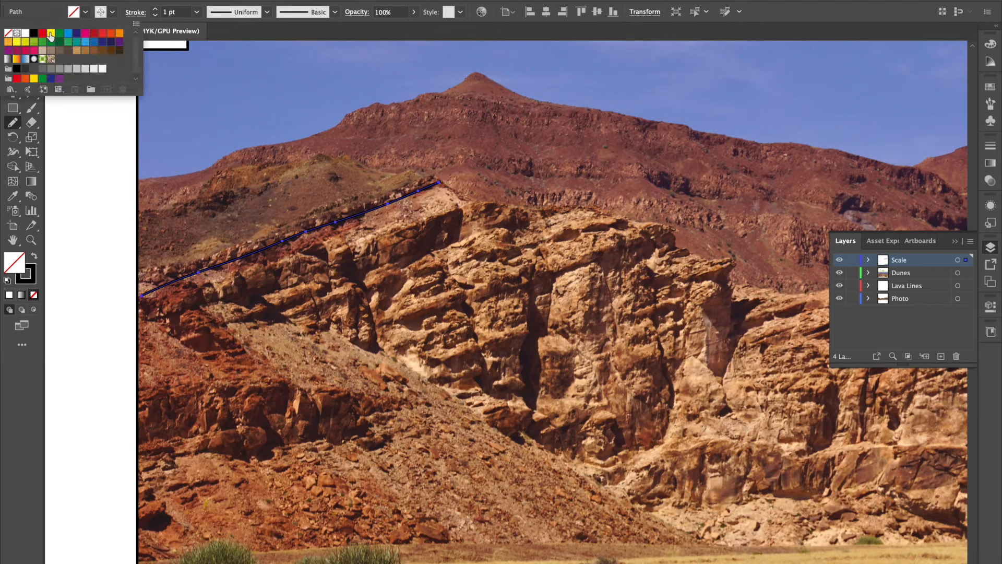
left_click(25, 33)
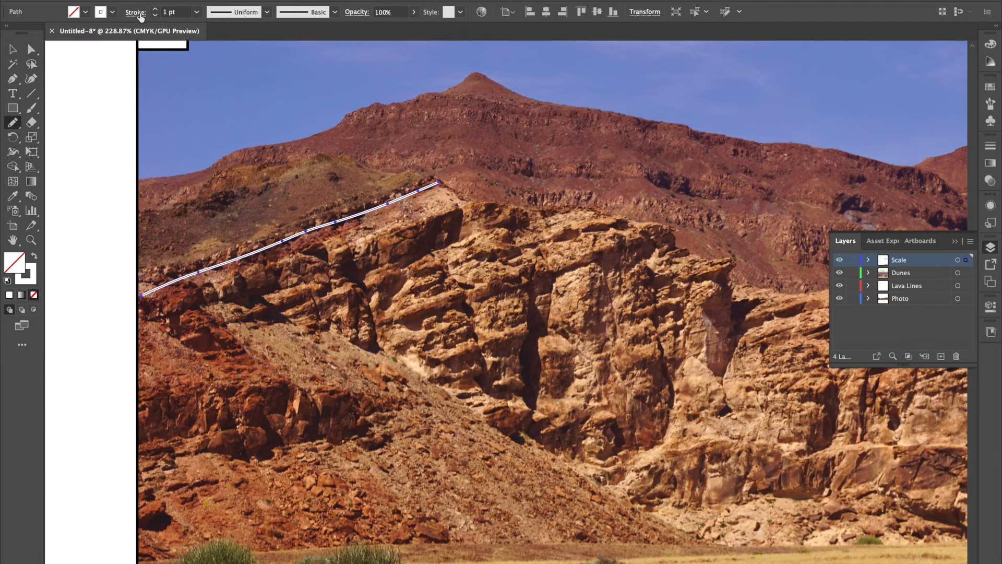
left_click(136, 11)
left_click(8, 98)
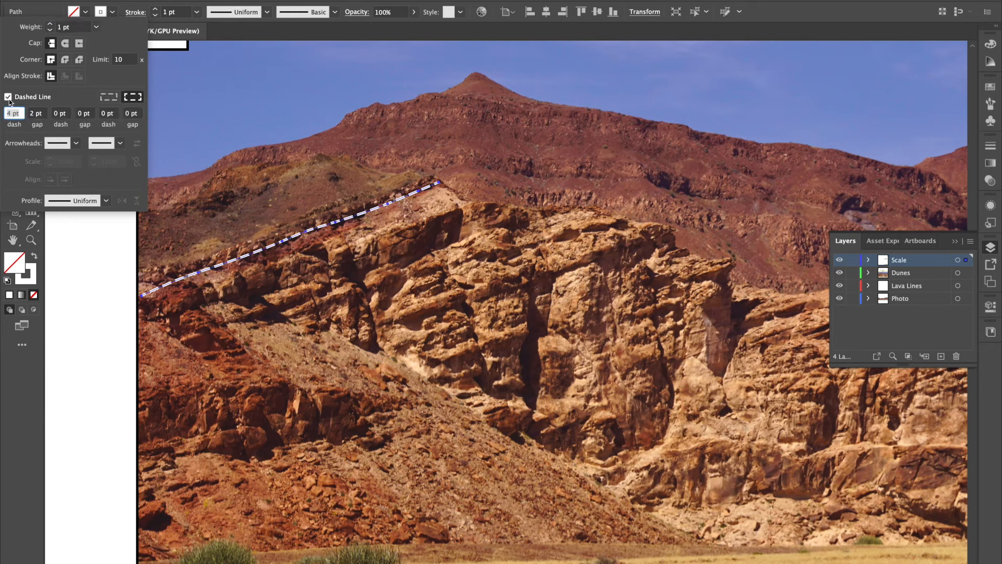
left_click(179, 332)
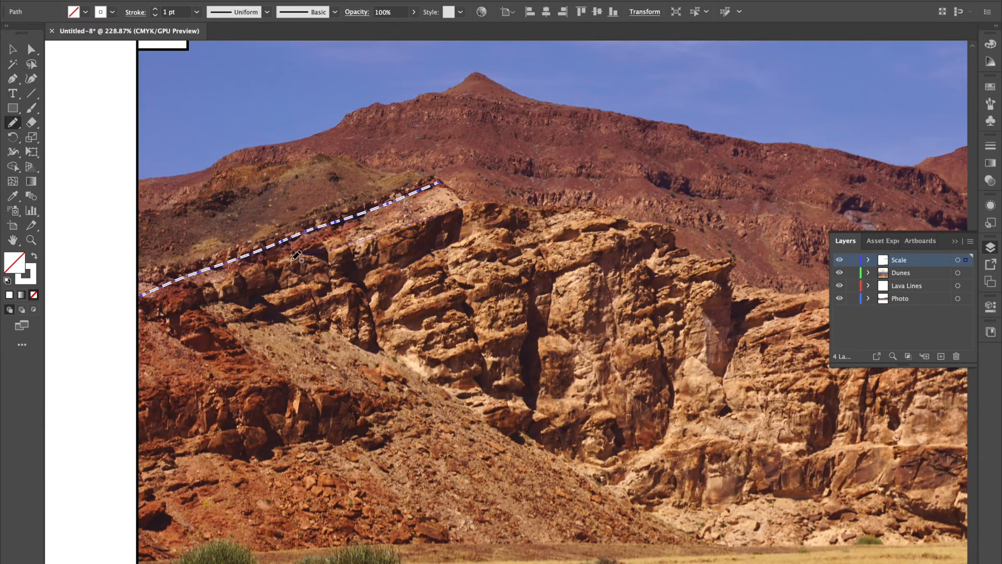
- Trace a second rock boundary with the Pencil tool, running parallel just below the first dashed line in the lower photo
left_click_drag(165, 305, 470, 201)
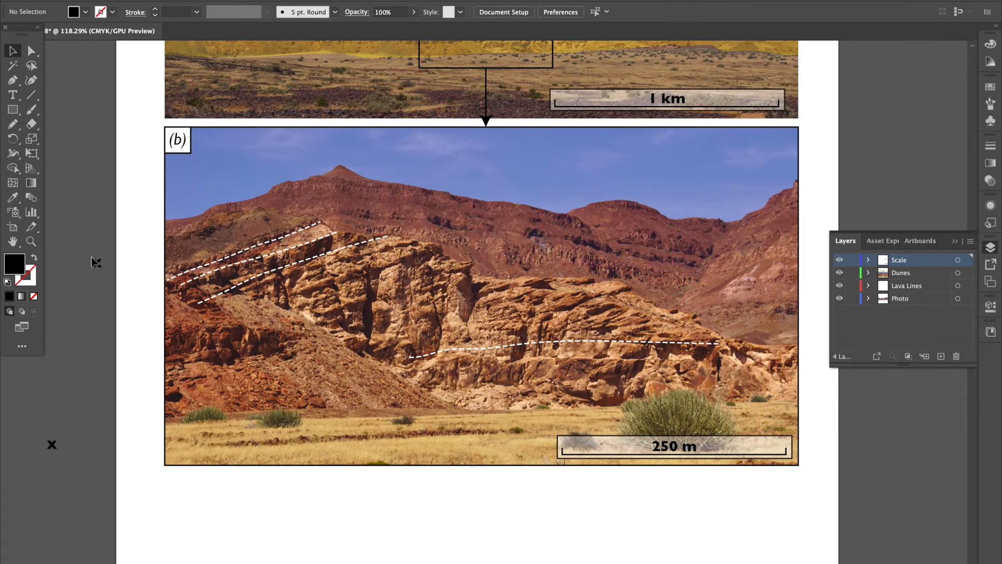
- Place an x label with a white 1 pt arrow pointing up at the lowest sloping dashed boundary in the lower photo
left_click_drag(95, 262, 518, 254)
left_click(112, 12)
mouse_move(51, 444)
left_mouse_down()
mouse_move(337, 434)
mouse_move(262, 280)
left_mouse_up()
left_click(32, 94)
left_click(136, 12)
mouse_move(334, 423)
left_mouse_down()
mouse_move(238, 357)
mouse_move(250, 312)
left_mouse_up()
left_click(13, 51)
left_click_drag(337, 433, 247, 324)
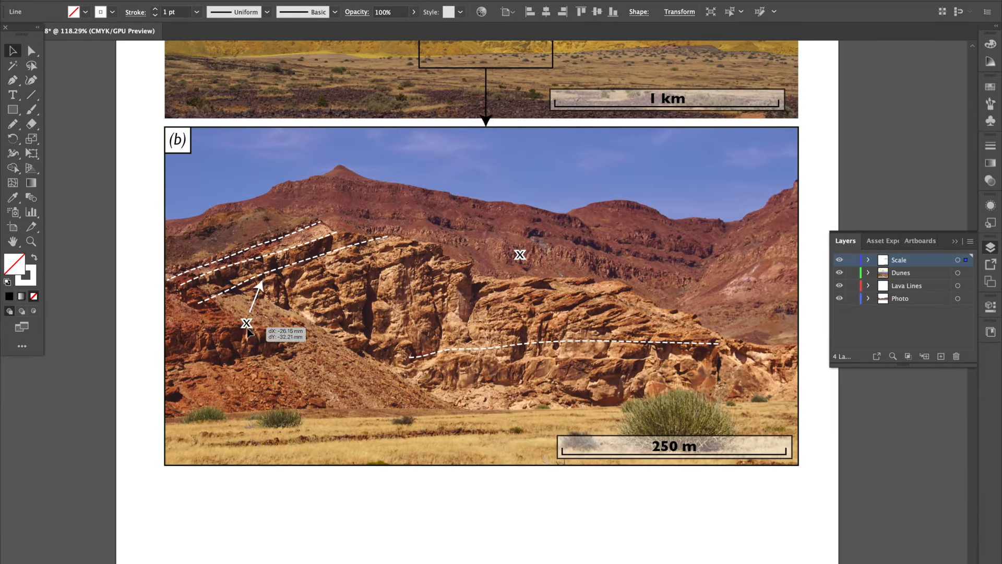
- Move the other x label below the central dashed line and add a copied white arrow pointing from it to the line
left_click_drag(520, 255, 589, 365)
key("super+v")
left_click_drag(489, 318, 590, 357)
left_click_drag(588, 365, 593, 377)
- Trace the dune crest across the full width of the lower photo with the Pencil tool
left_click(13, 125)
left_click_drag(187, 224, 557, 258)
scroll(557, 258, "up", 5)
mouse_move(123, 151)
left_mouse_down()
mouse_move(219, 212)
mouse_move(414, 232)
left_mouse_up()
scroll(414, 232, "right", 3)
mouse_move(208, 210)
left_mouse_down()
mouse_move(412, 229)
mouse_move(806, 391)
mouse_move(965, 405)
left_mouse_up()
scroll(633, 275, "down", 8)
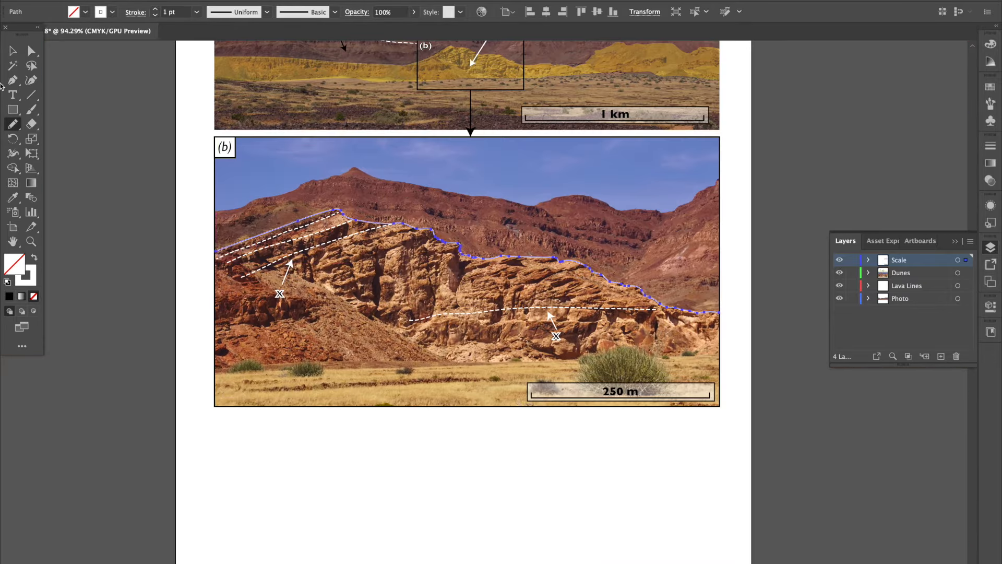
- Close the dune outline with straight Pen tool segments down both photo edges and along the cliff base
left_click(13, 80)
left_click(228, 252)
left_click(226, 369)
left_click(731, 369)
left_click(730, 312)
- Copy the dune outline and the dashed boundary lines onto a new layer named Outline, placed in the blank area below the photo
left_click(13, 51)
left_click(494, 314, "shift")
scroll(494, 314, "down", 5)
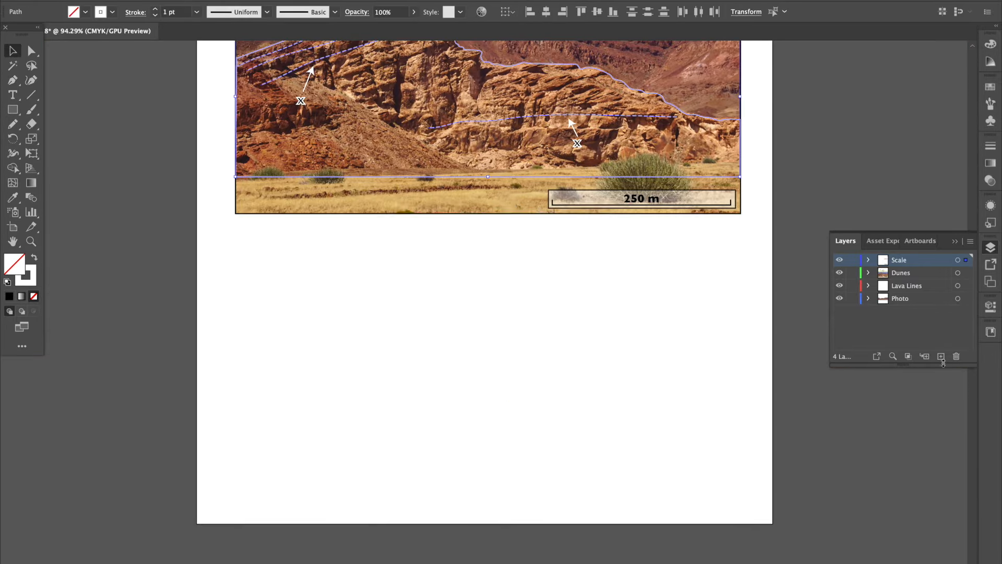
left_click(941, 356)
double_click(899, 262)
type("Outline")
left_click(568, 345)
key("super+v")
key("super+z")
key("super+v")
- Fill the copied dune outline with a pale yellow tint and give it a black stroke
left_click(379, 418)
left_click(365, 393)
left_click(112, 12)
left_click(51, 32)
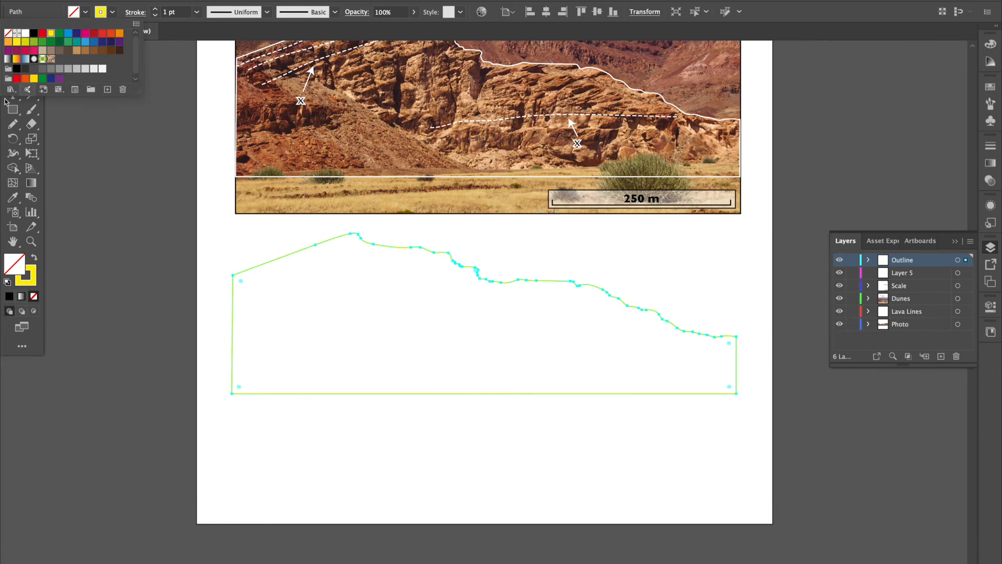
left_click(17, 33)
left_click(19, 45)
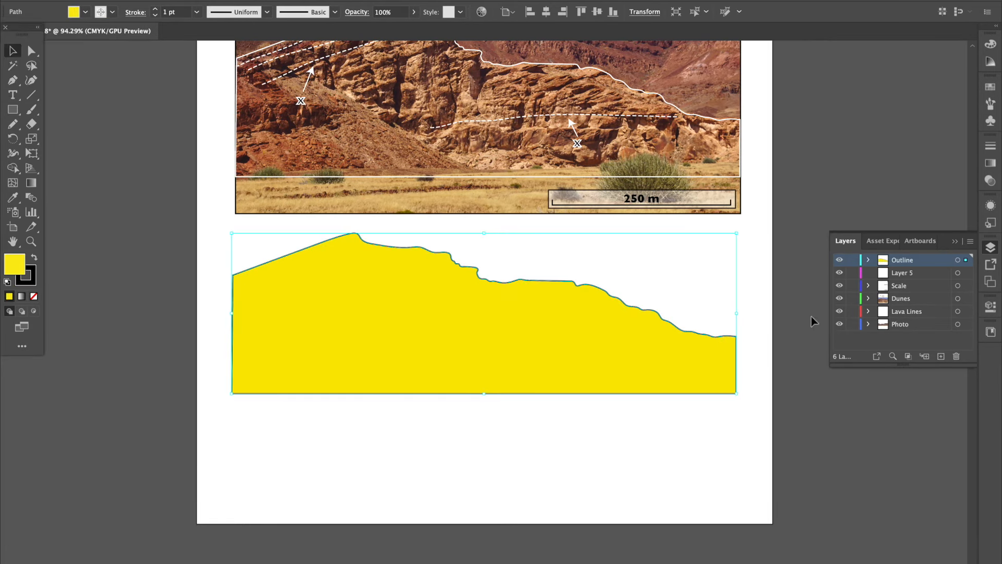
left_click(991, 62)
left_click(944, 86)
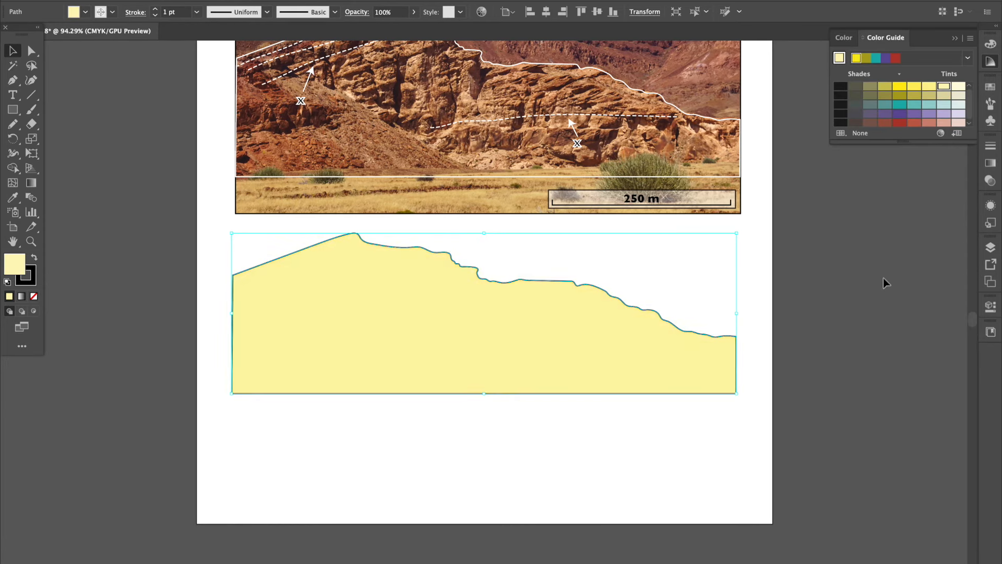
- Change the stroke of the four copied dashed lines on the yellow sketch to black
left_click(991, 247)
left_click(869, 259)
left_click(553, 340)
left_click(363, 262, "shift")
left_click(316, 261, "shift")
left_click(313, 255, "shift")
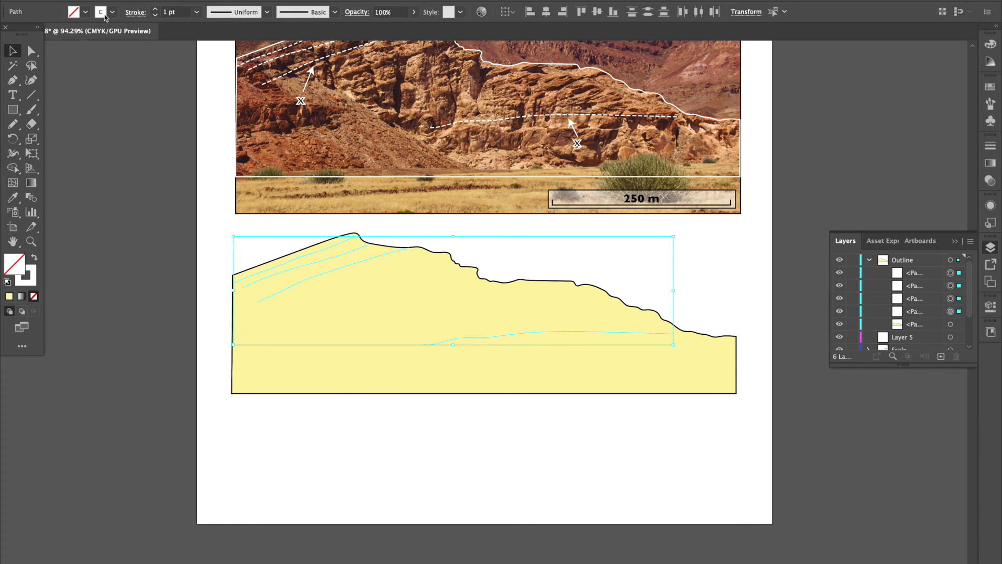
left_click(112, 12)
left_click(18, 31)
- Move the yellow outline and its dashed lines down slightly to leave room above the sketch
left_click_drag(144, 244, 566, 433)
left_click_drag(605, 373, 604, 398)
left_click(298, 221)
- Frame the sketch with an unfilled black 1 pt rectangle that spans its width and ends at its base
left_click(14, 111)
left_click_drag(232, 416, 737, 221)
left_click(137, 14)
left_click(8, 96)
left_click(181, 273)
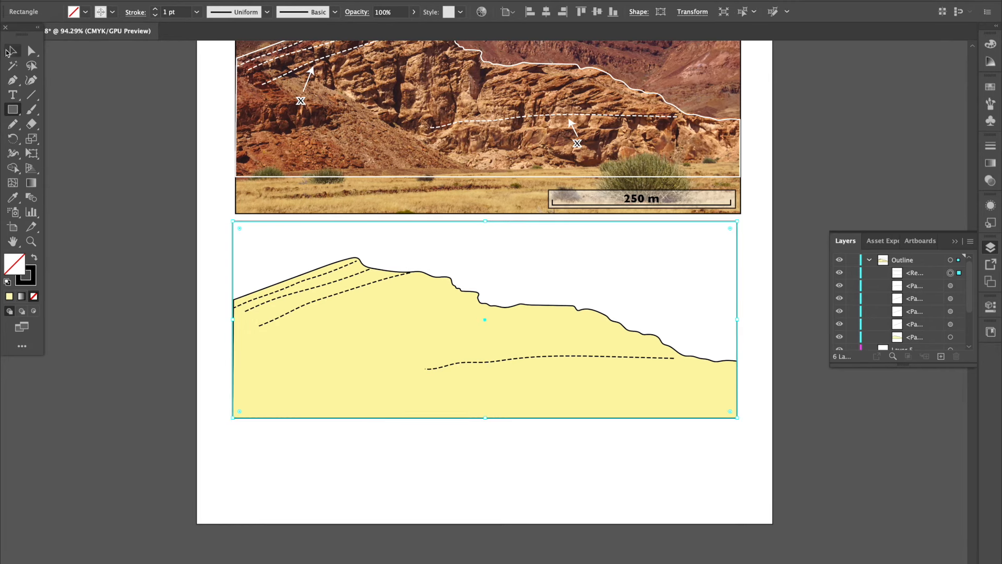
key("v")
scroll(183, 295, "up", 5)
left_click_drag(315, 361, 318, 363)
scroll(317, 360, "down", 5)
left_click(324, 557)
scroll(593, 393, "right", 3)
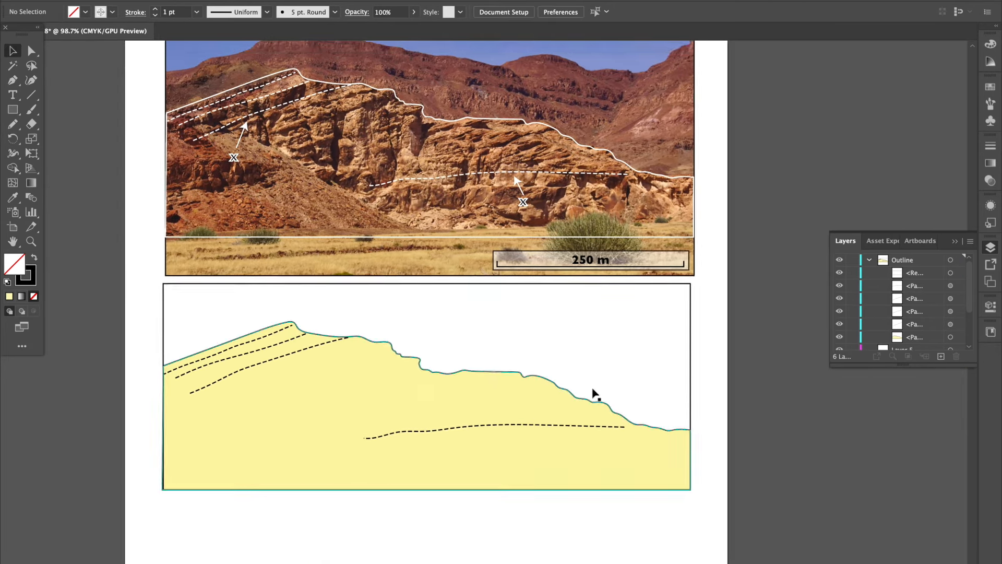
- Copy the 250 m scale bar from the lower photo to the lower-right corner of the yellow sketch
scroll(598, 266, "up", 4)
left_click(659, 270)
scroll(659, 272, "down", 4)
scroll(660, 273, "up", 3)
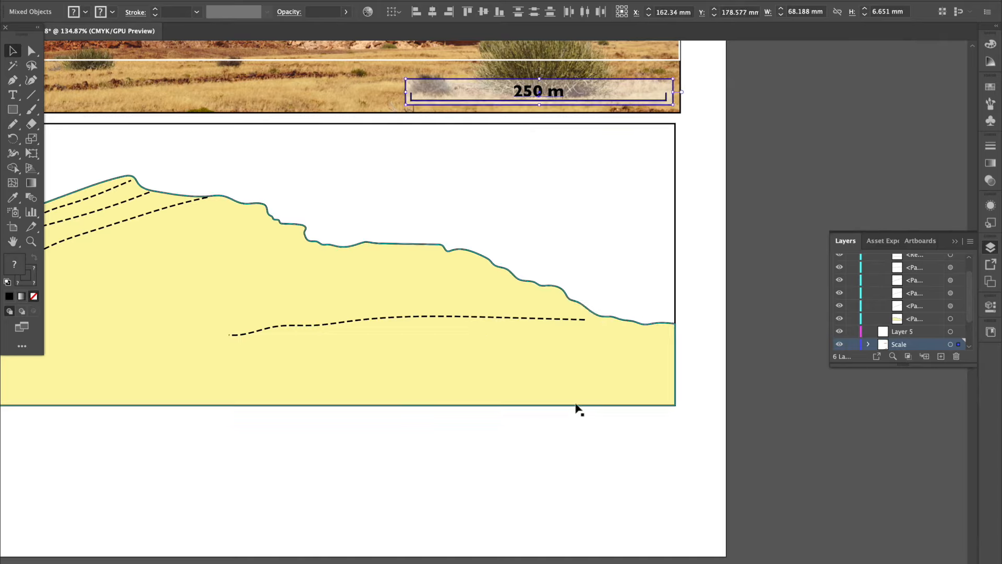
key("ctrl+v")
left_click_drag(567, 309, 617, 380)
left_click(754, 436)
scroll(753, 436, "left", 2)
scroll(753, 437, "down", 3)
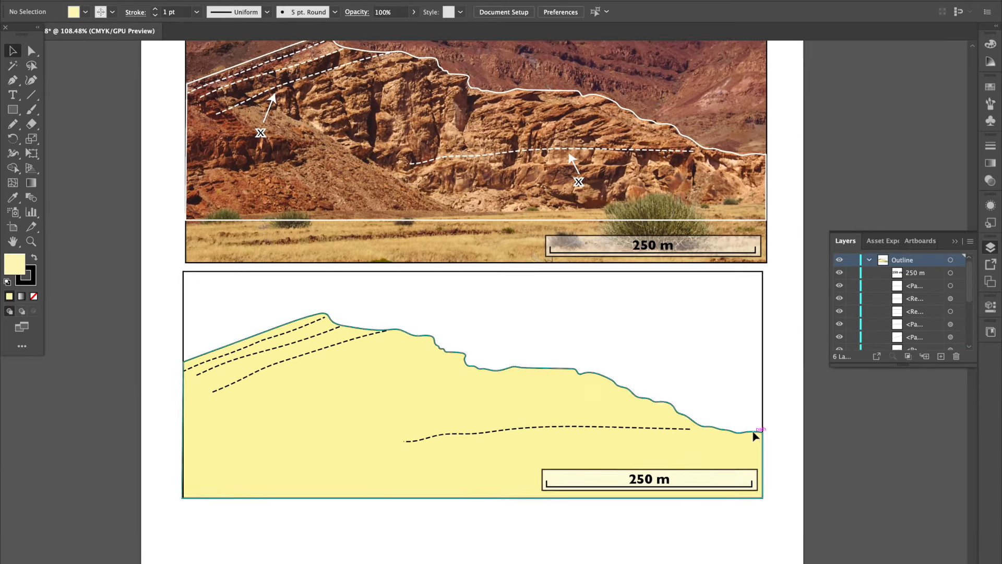
- Try placing copies of the North arrow in the upper-right corners of the lower photo and the sketch
scroll(753, 436, "up", 8)
left_click(646, 98)
left_click(646, 82, "shift")
key("super+c")
scroll(646, 83, "down", 5)
key("super+v")
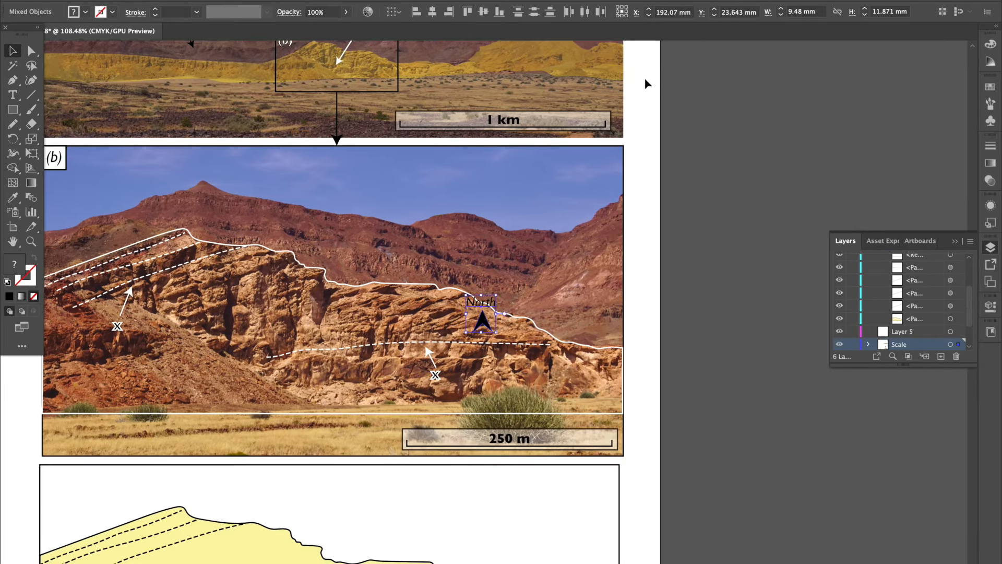
left_click_drag(485, 326, 596, 183)
scroll(596, 182, "down", 4)
key("super+v")
left_click_drag(483, 322, 613, 393)
- Delete the copied North arrows from the sketch and the lower photo
key("Delete")
scroll(612, 394, "up", 4)
left_click(620, 194)
key("Delete")
- Create two pairs of E and W text labels beside the page
scroll(629, 175, "left", 1)
key("t")
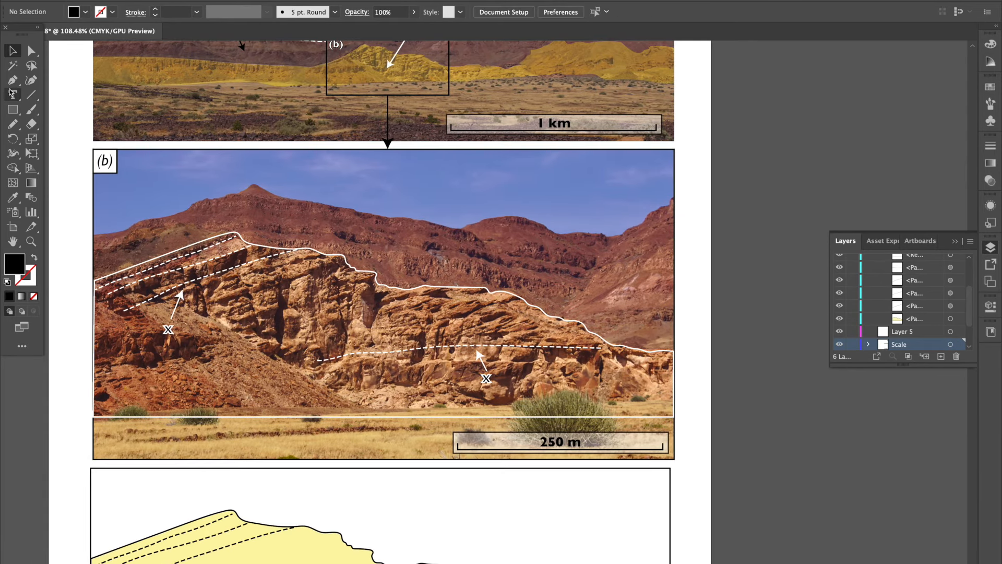
left_click(822, 191)
type("E")
left_click(776, 239)
type("W")
left_click(760, 357)
type("E")
left_click(783, 440)
type("W")
key("Escape")
- Place an E in the upper-left and a W in the upper-right corner of both the lower photo and the sketch
left_click_drag(826, 193, 133, 170)
left_click_drag(777, 243, 660, 172)
scroll(659, 173, "down", 4)
scroll(659, 173, "left", 1)
left_click_drag(783, 258, 124, 387)
left_click_drag(797, 340, 672, 387)
- Copy the x label and arrow from the photo's central dashed line onto the matching dashed line of the sketch, on the Outline layer
scroll(526, 279, "down", 5)
scroll(524, 280, "up", 3)
left_click(524, 229)
left_click(521, 218, "shift")
key("super+c")
key("super+v")
left_click_drag(483, 320, 504, 431)
key("super+z")
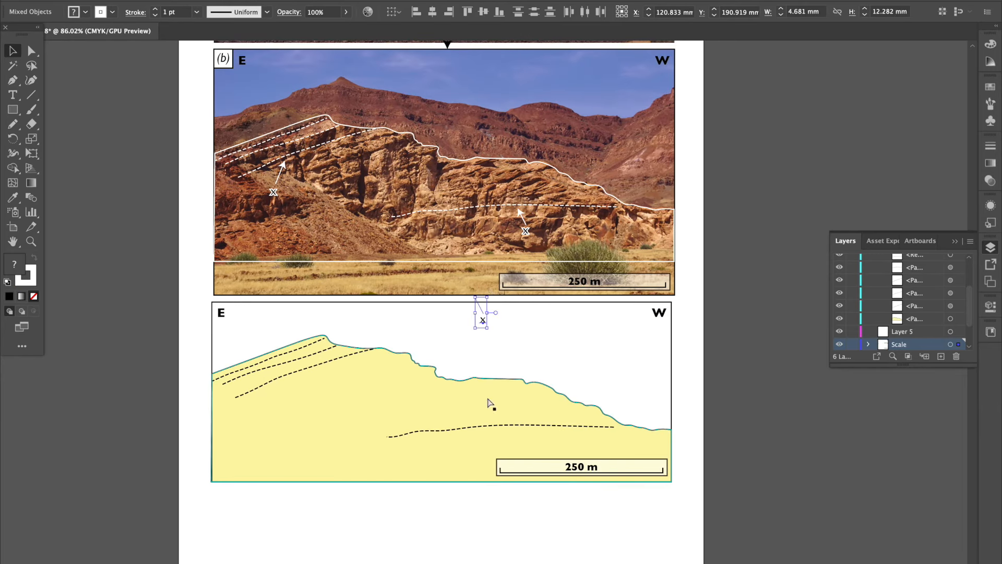
key("super+x")
left_click(487, 401)
key("super+v")
left_click_drag(486, 321, 515, 447)
left_click(511, 498)
- Recolor the copied arrow on the sketch with a black stroke
left_click(509, 433)
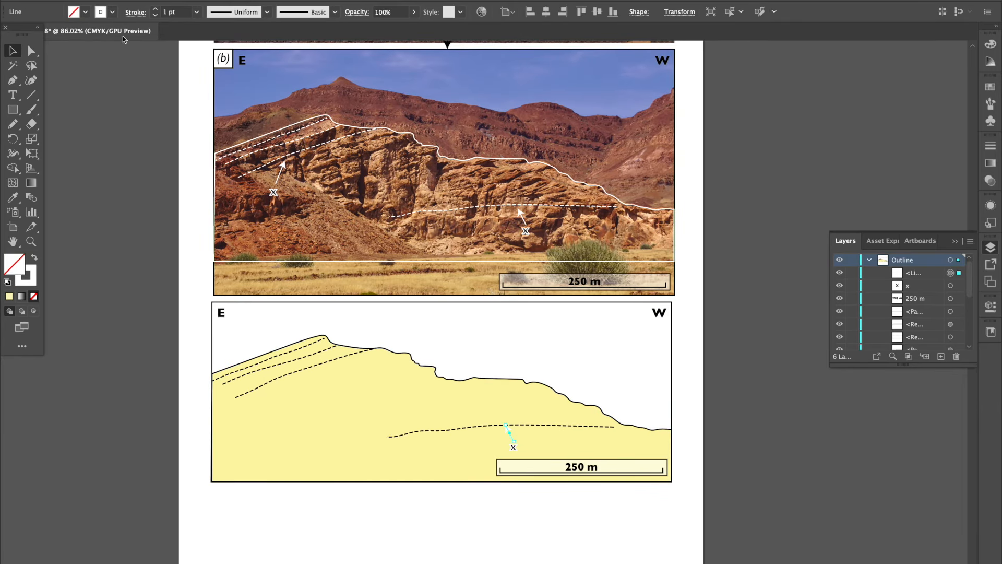
left_click_drag(128, 34, 113, 22)
left_click(112, 12)
left_click(16, 31)
left_click(2, 16)
mouse_move(1, 28)
left_mouse_down()
mouse_move(2, 72)
mouse_move(2, 62)
mouse_move(286, 147)
mouse_move(2, 95)
left_mouse_up()
left_click(25, 28)
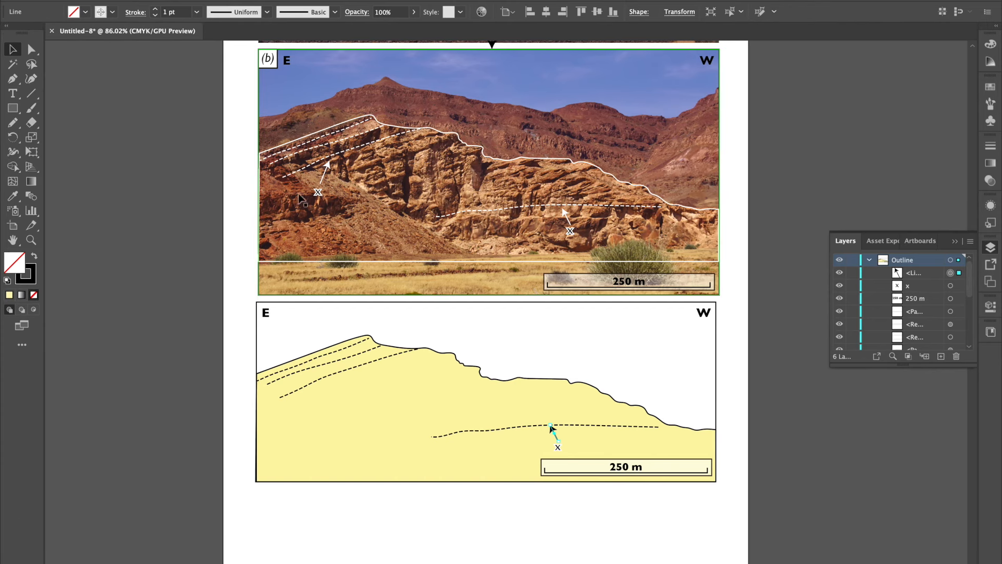
left_click(101, 64)
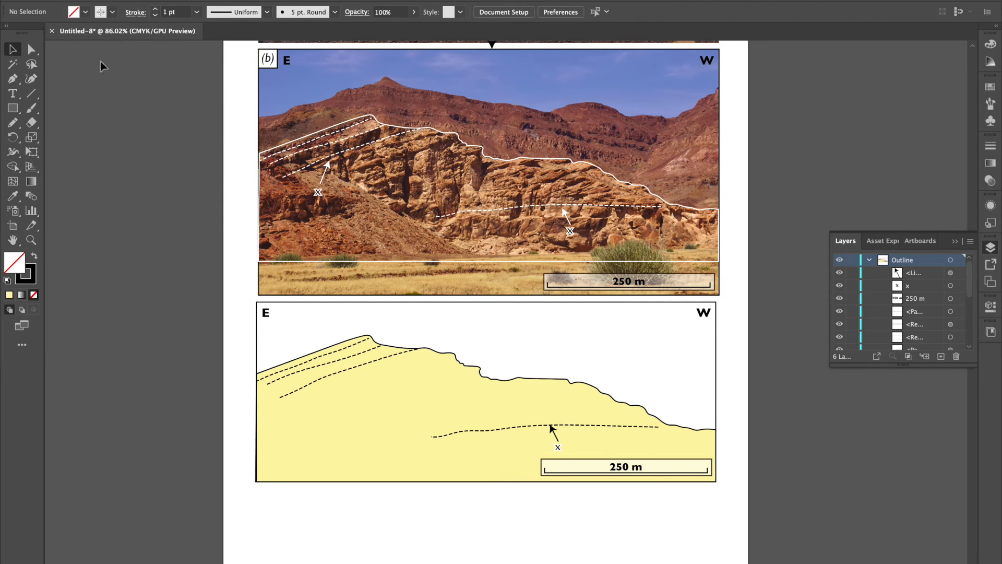
- Delete the three sloping dashed boundary lines from the lower photo
scroll(597, 254, "down", 3)
scroll(597, 254, "left", 2)
scroll(597, 254, "up", 1)
left_click(388, 281)
key("Delete")
left_click(385, 271)
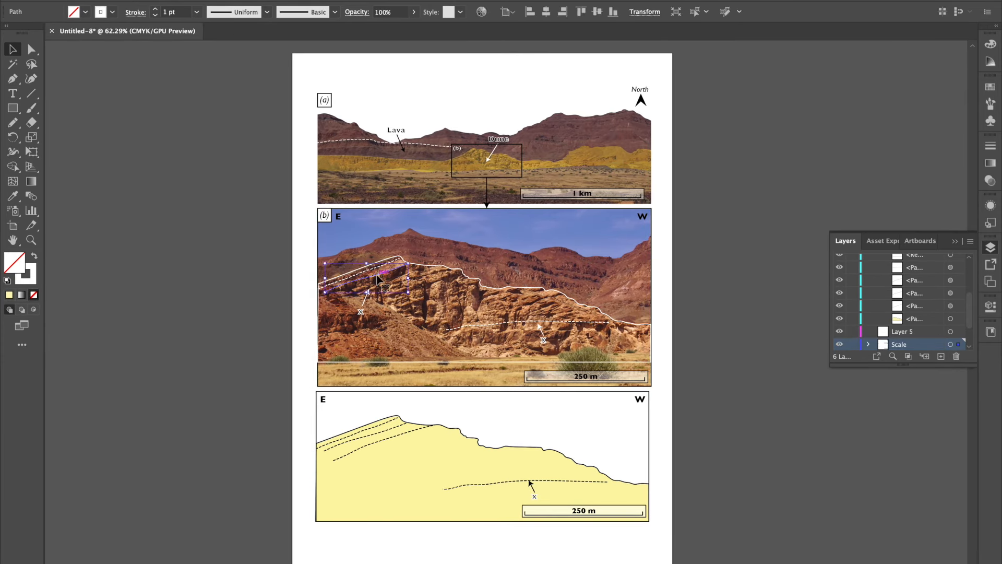
key("Delete")
left_click(383, 265)
key("Delete")
- Delete the white dune outline and the central dashed line from the lower photo
left_click(468, 363)
key("Delete")
left_click(474, 325)
key("Delete")
- Delete both x labels and their white arrows from the lower photo
left_click(544, 340)
key("Delete")
left_click(541, 331)
key("Delete")
left_click(360, 312)
key("Delete")
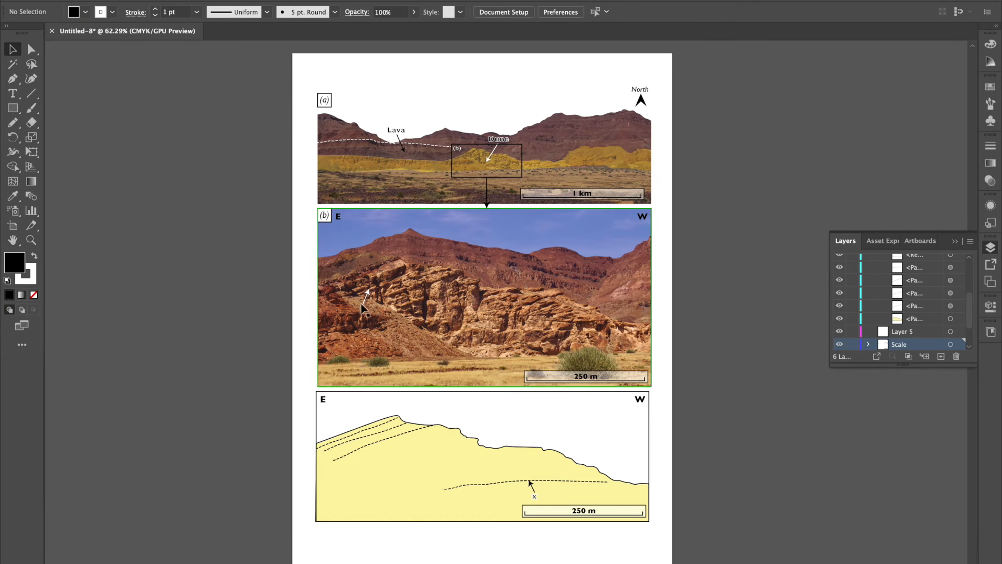
left_click(365, 301)
key("Delete")
scroll(418, 355, "left", 2)
scroll(417, 355, "up", 1)
scroll(417, 355, "down", 1)
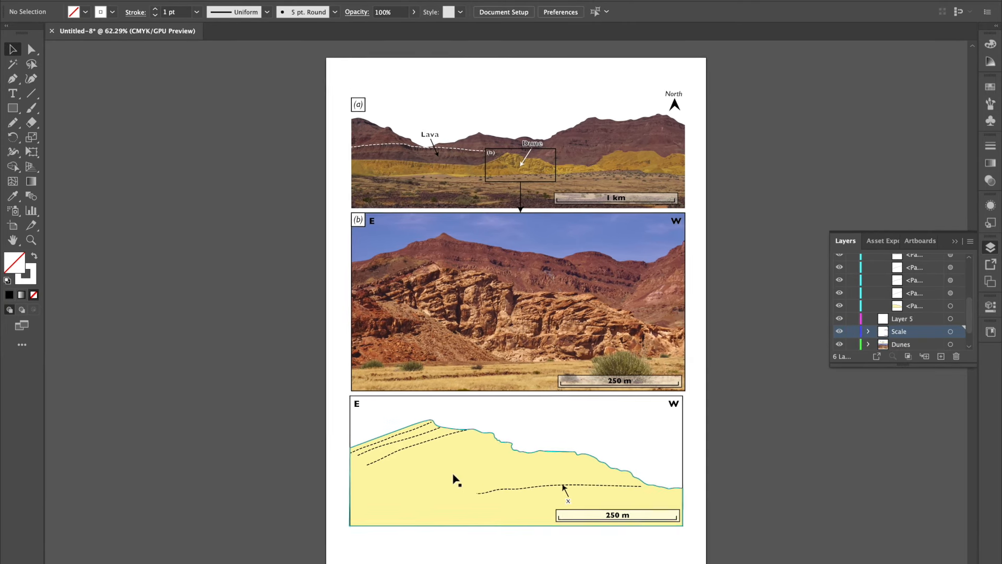
scroll(454, 477, "down", 1)
scroll(454, 477, "right", 1)
left_click(31, 94)
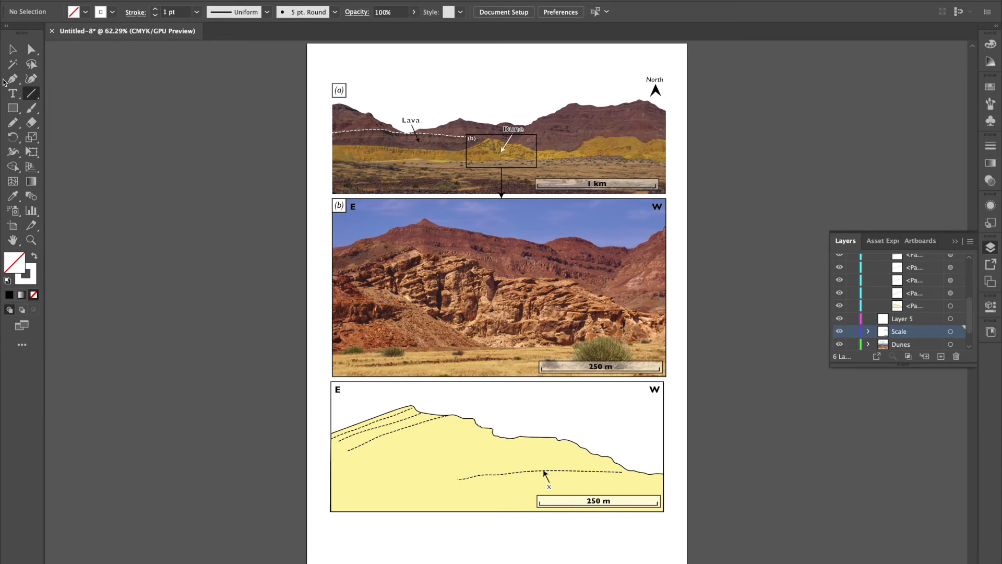
key("v")
scroll(317, 340, "down", 2)
scroll(317, 339, "right", 2)
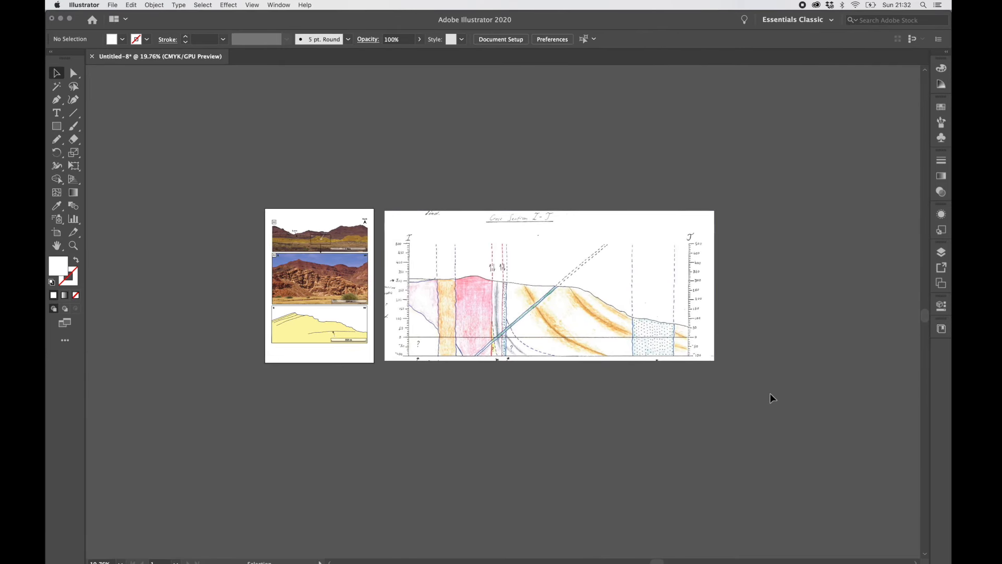
- Scale the scanned cross-section and its two label boxes down proportionally to roughly the width of the A4 page
left_click_drag(774, 398, 773, 398)
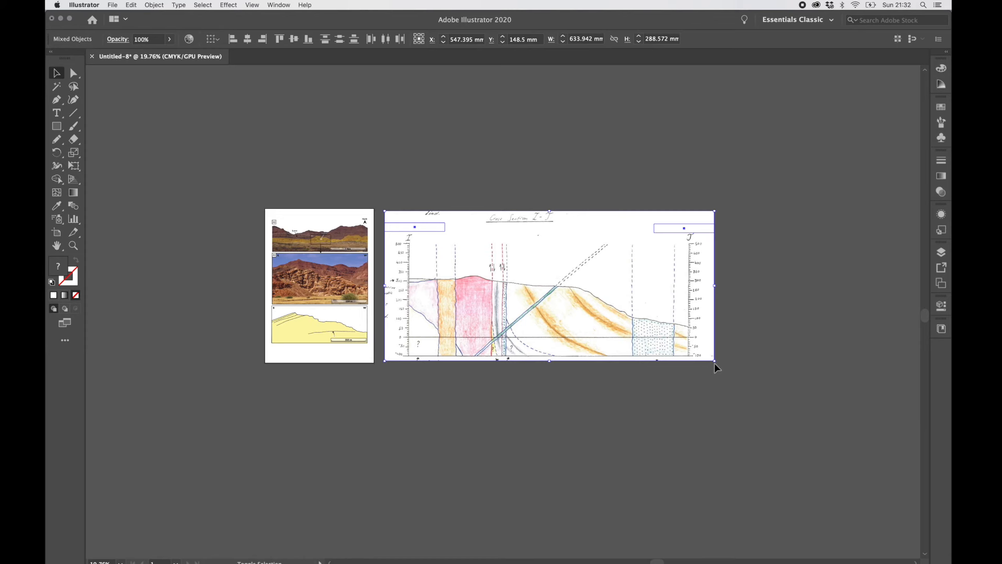
left_click_drag(716, 364, 505, 302)
- Draw a new artboard about 296 by 342 mm over the scanned cross-section, beside the photo figure's artboard
left_click(53, 229)
scroll(650, 267, "up", 5)
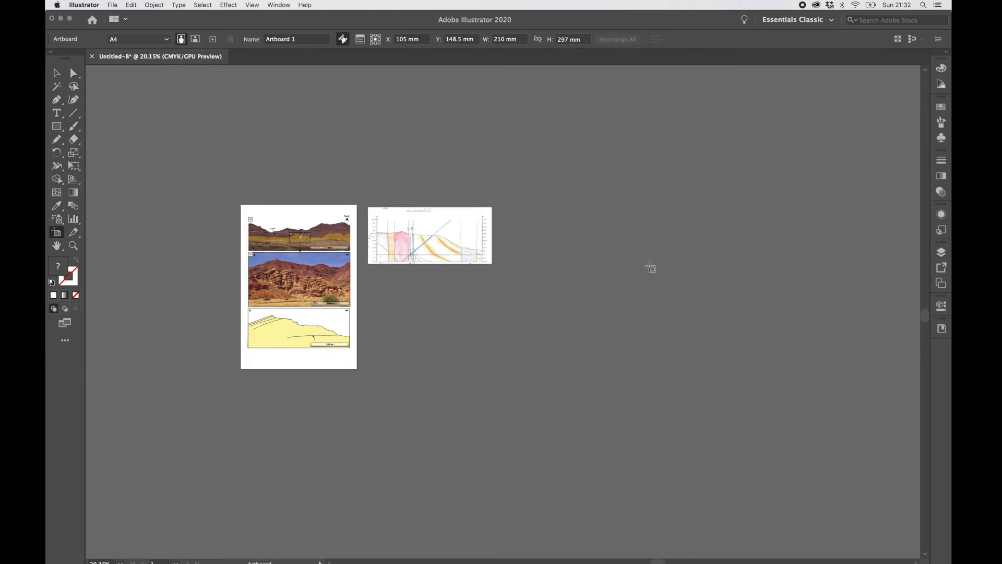
scroll(650, 267, "down", 4)
scroll(650, 267, "left", 5)
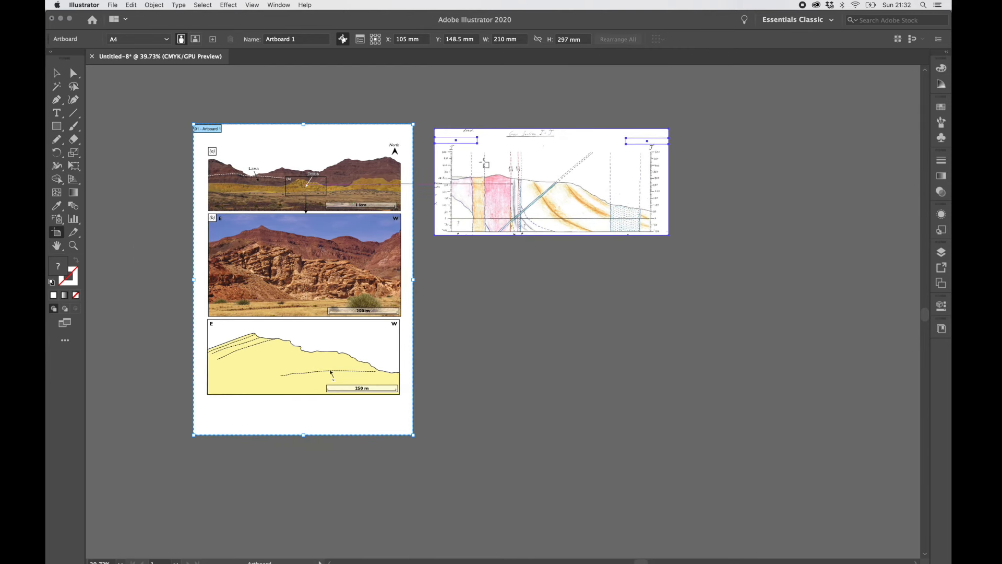
left_click_drag(431, 125, 739, 481)
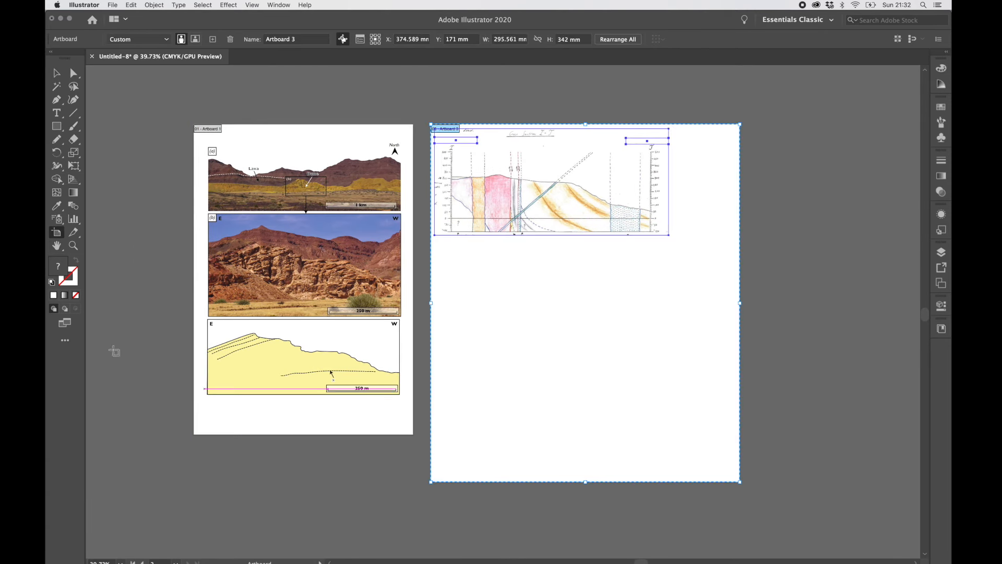
- Set the new artboard to the A4 preset
double_click(60, 236)
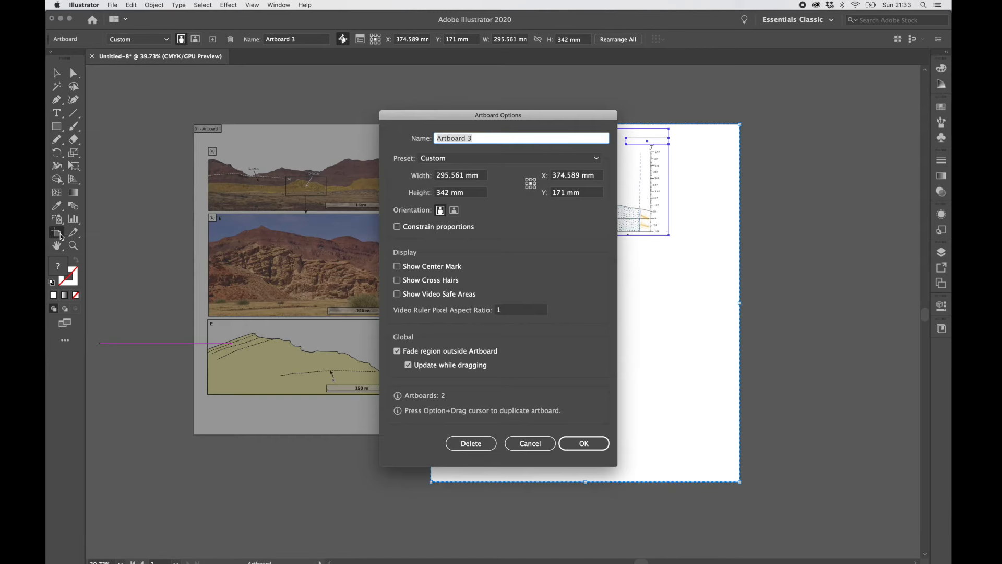
left_click(471, 159)
left_click(472, 247)
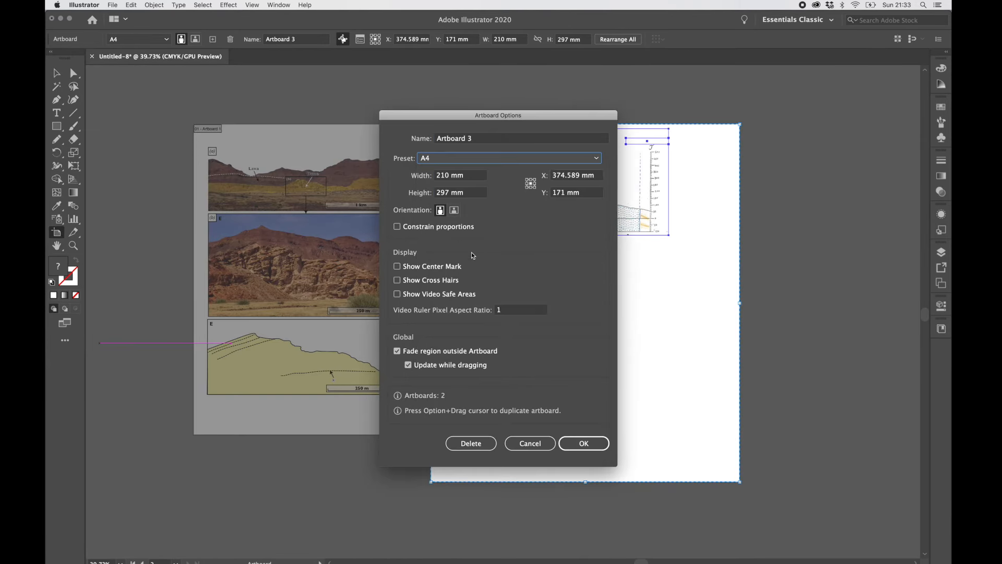
left_click(584, 444)
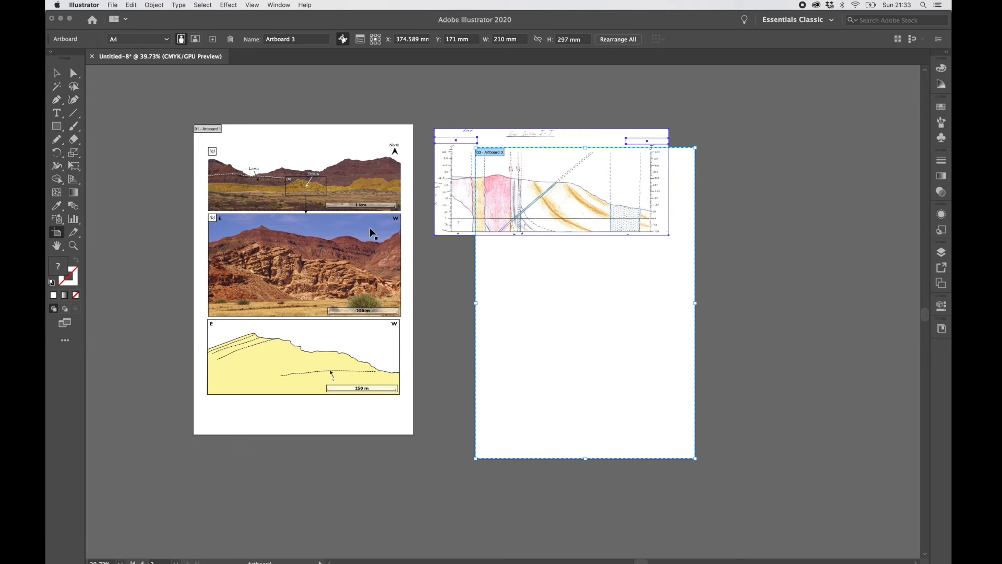
- Move the scanned cross-section and its label boxes onto the new A4 artboard and scale them proportionally to about 195 mm wide
left_click(58, 74)
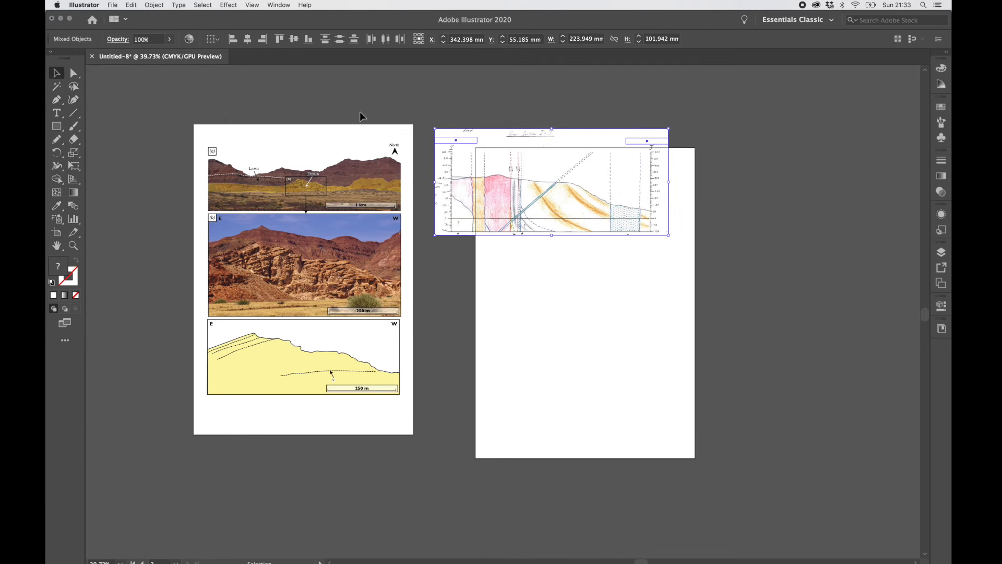
left_click_drag(536, 152, 586, 184)
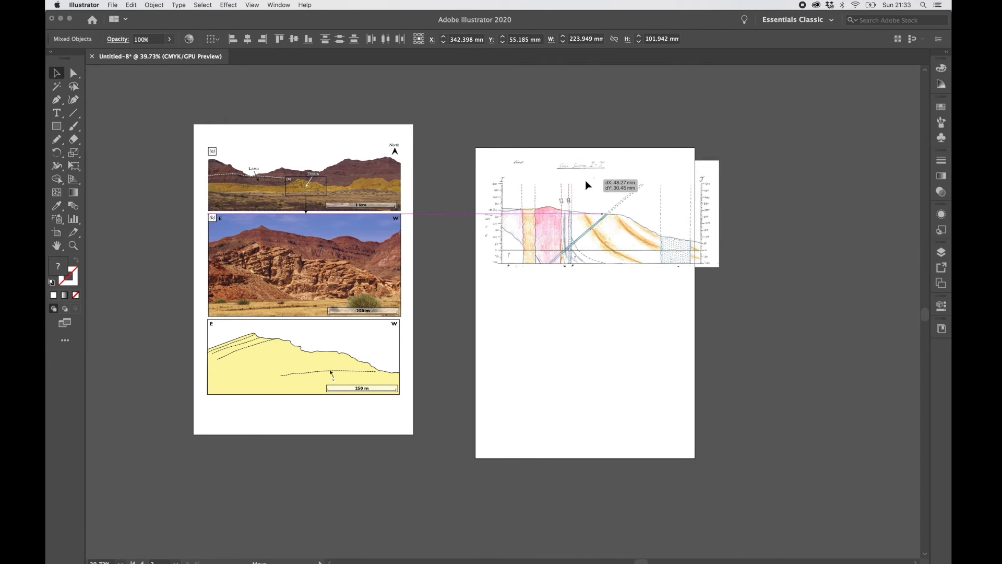
left_click_drag(721, 269, 689, 253)
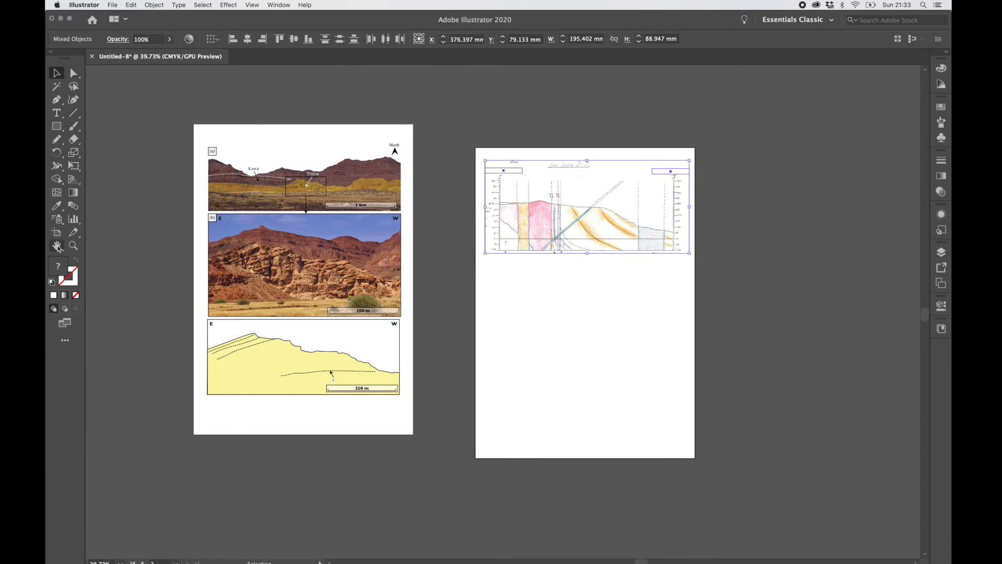
- Move the cross-section's artboard close beside the first artboard with their top edges level
left_click(56, 232)
left_click_drag(527, 360, 501, 322)
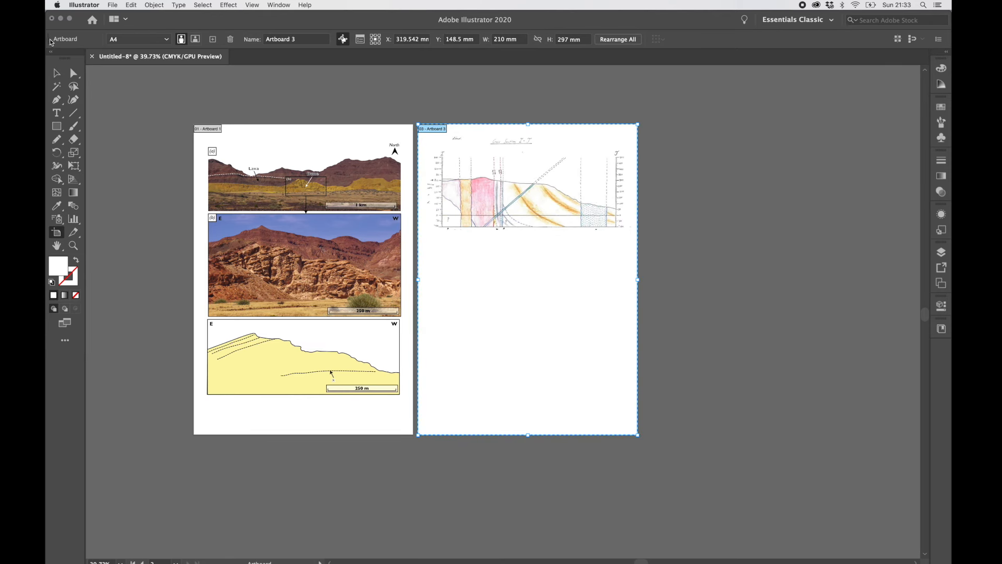
left_click(55, 74)
- Trace the cross-section's frame with the Pen tool, down the I axis, along the base at -100 and up the J axis
scroll(481, 250, "up", 6)
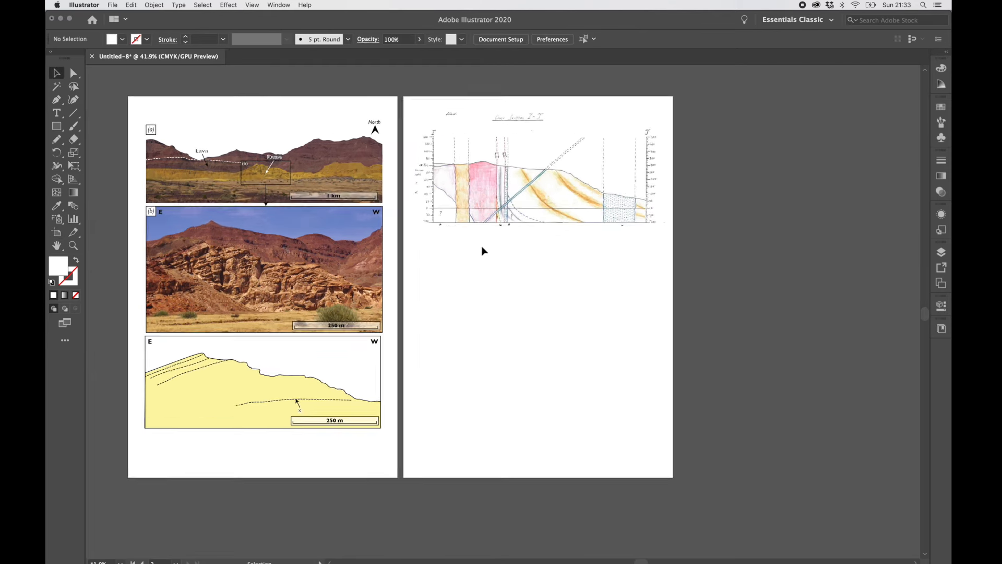
scroll(561, 317, "up", 5)
scroll(561, 318, "left", 3)
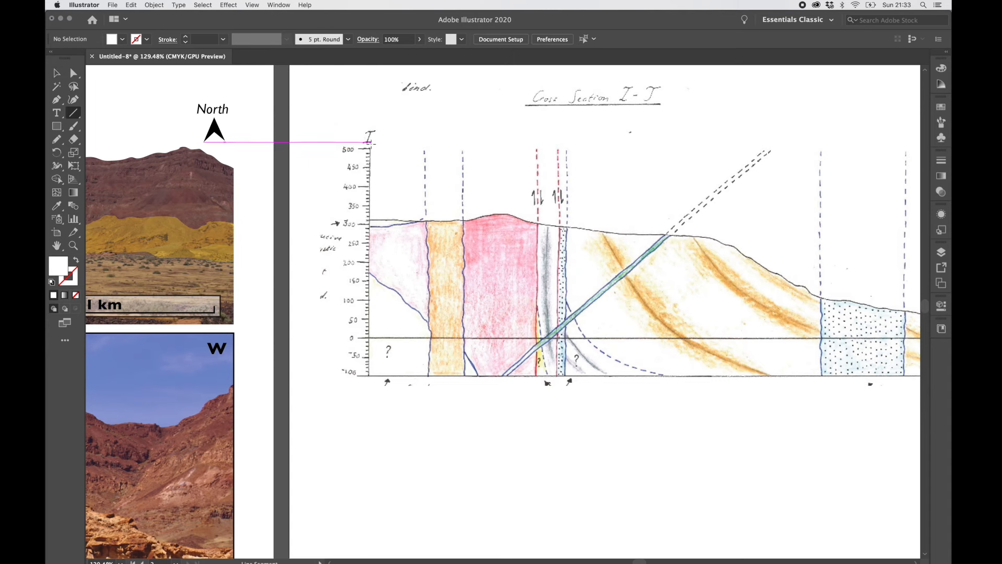
left_click(75, 112)
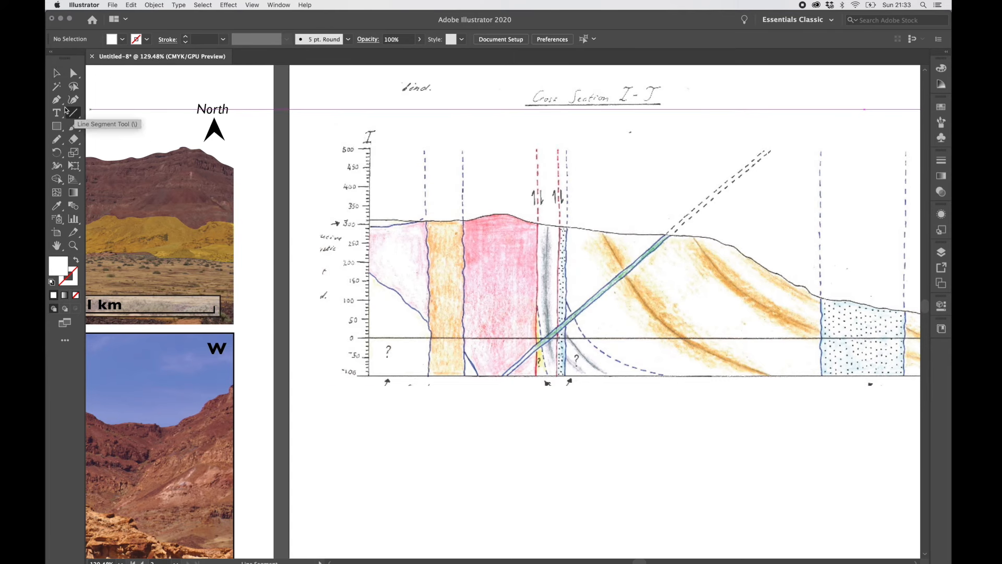
key("p")
left_click(370, 148)
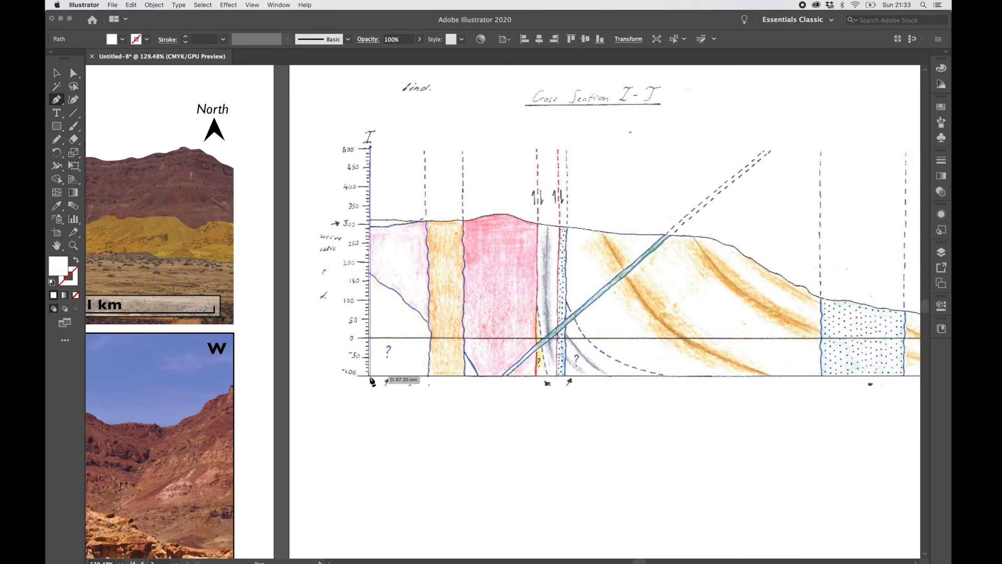
left_click(371, 377)
scroll(578, 401, "right", 10)
scroll(548, 394, "down", 5)
scroll(529, 391, "left", 5)
scroll(528, 392, "up", 6)
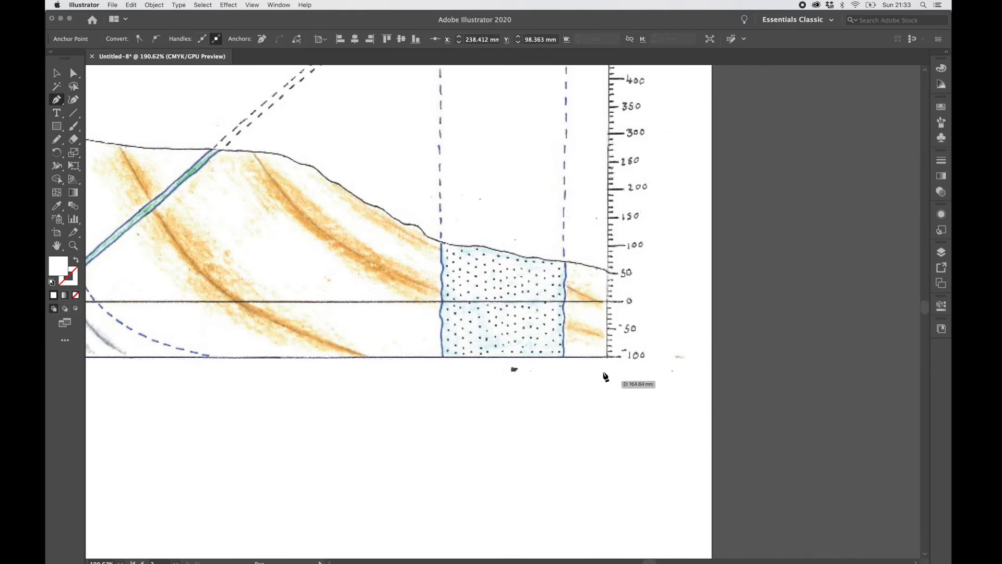
scroll(609, 363, "up", 4)
- Give the traced axis frame a black 1 pt stroke
left_click(59, 75)
scroll(268, 209, "left", 6)
scroll(268, 208, "down", 4)
left_click(121, 39)
left_click(147, 40)
left_click(147, 40)
left_click(61, 59)
left_click(202, 455)
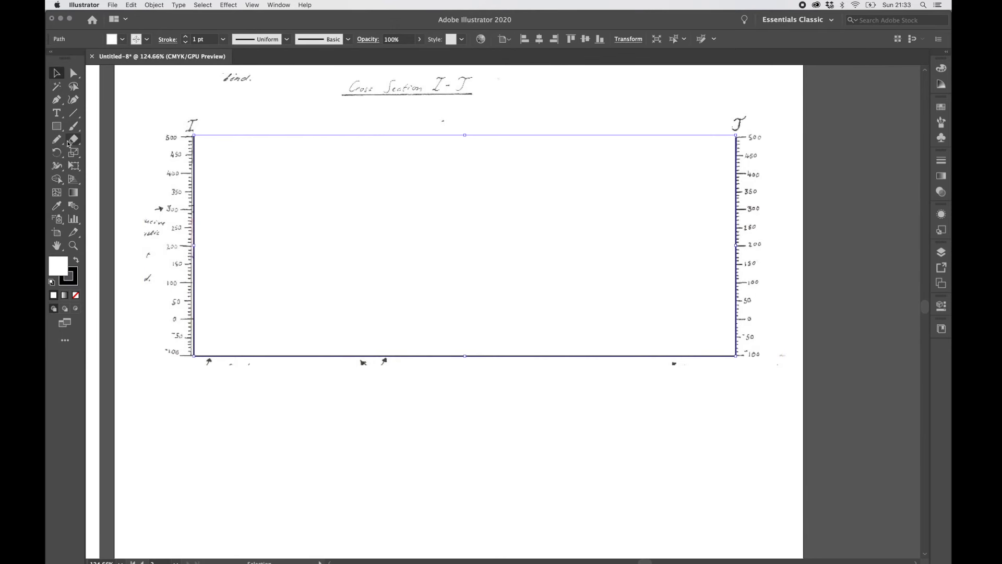
- Draw a straight horizontal line across the frame at elevation 0, from the I axis to the J axis
left_click(73, 113)
scroll(244, 356, "up", 3)
scroll(251, 324, "down", 3)
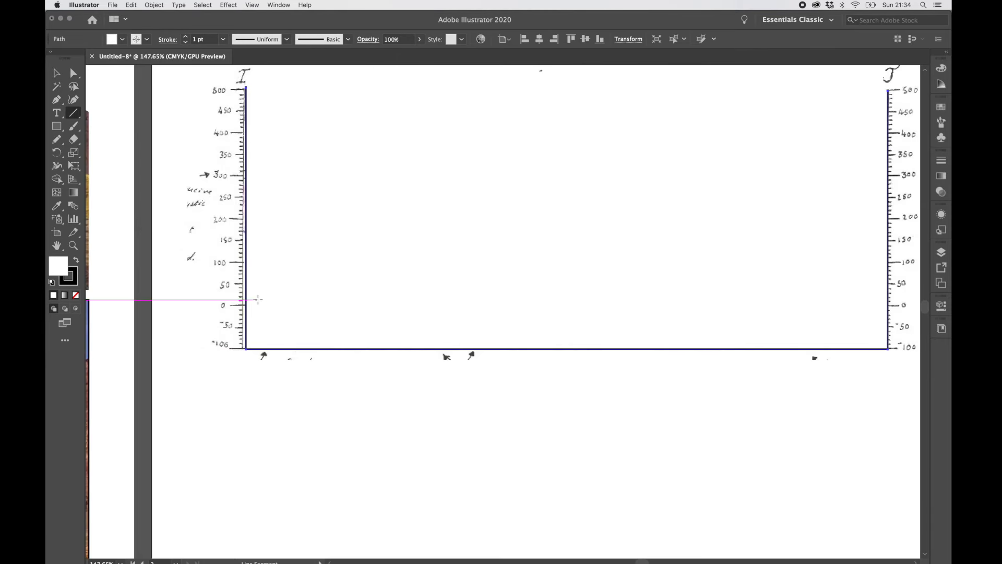
mouse_move(253, 306)
left_mouse_down()
mouse_move(888, 304)
mouse_move(889, 319)
left_mouse_up()
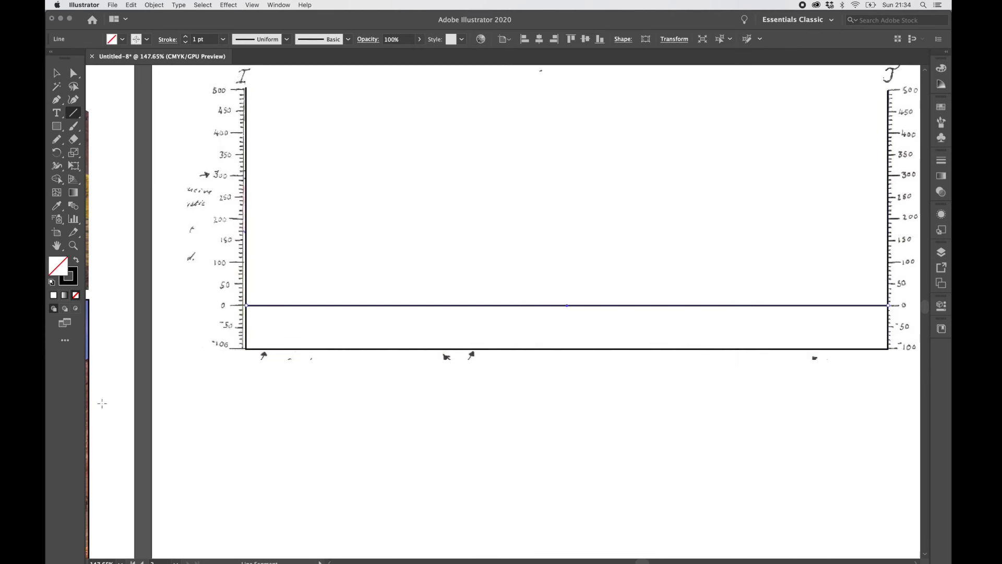
scroll(236, 302, "up", 5)
mouse_move(231, 329)
left_mouse_down()
mouse_move(232, 387)
mouse_move(252, 385)
mouse_move(228, 387)
left_mouse_up()
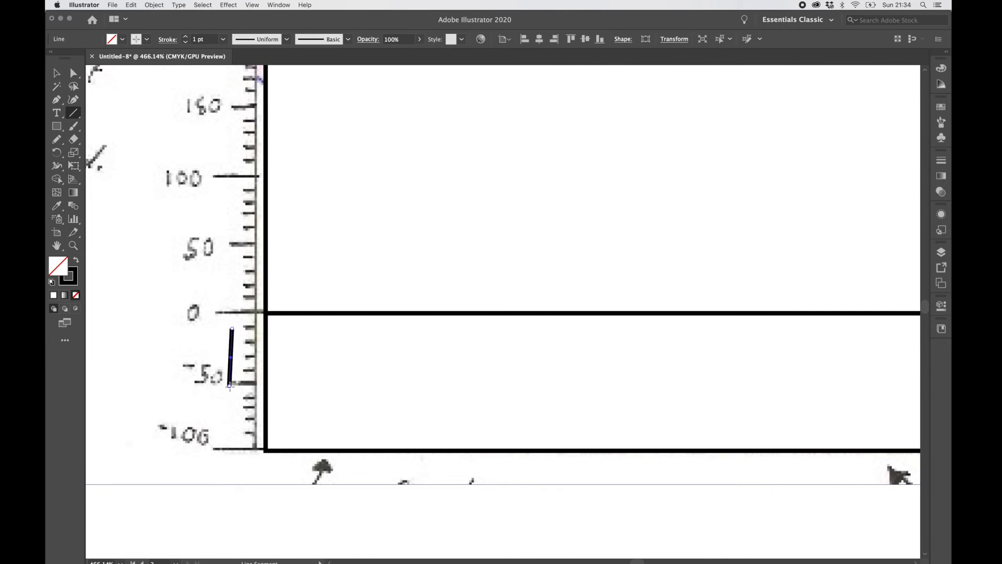
key("super+z")
- Draw a 10 mm vertical reference line and place it just below the lower end of the I axis scale
scroll(231, 388, "down", 5)
left_click_drag(261, 494, 269, 385)
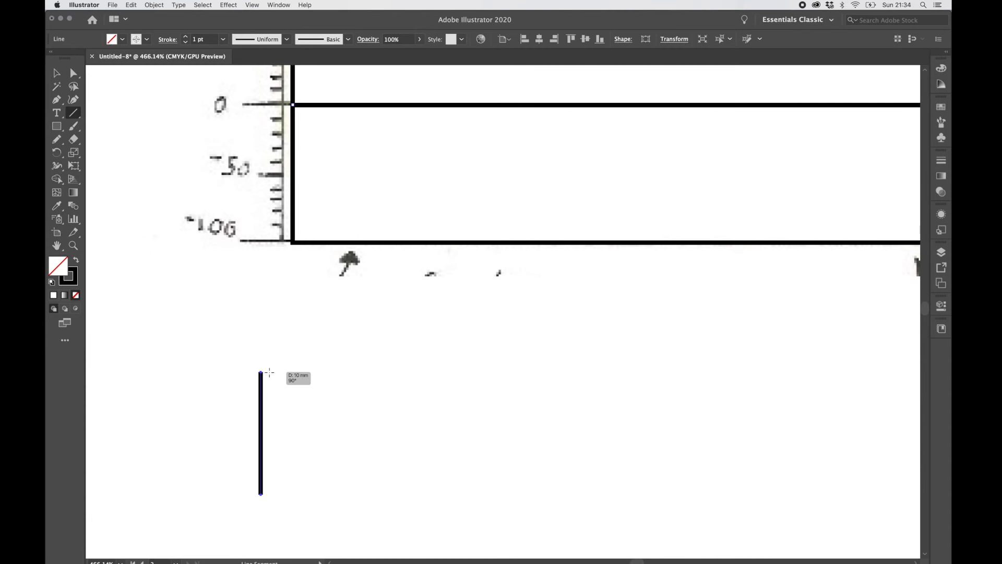
left_click(59, 76)
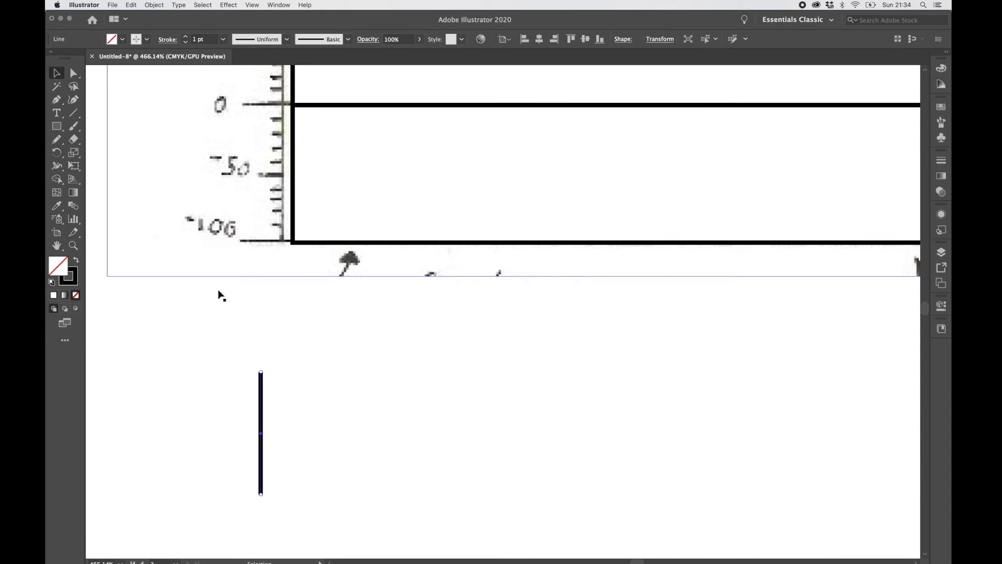
mouse_move(262, 454)
left_mouse_down()
mouse_move(274, 195)
mouse_move(292, 204)
mouse_move(250, 241)
mouse_move(246, 370)
left_mouse_up()
- Scale the cross-section, its label boxes and the traced frame together to about 189 mm wide and shift them up
scroll(338, 322, "down", 6)
scroll(338, 322, "right", 5)
scroll(338, 322, "up", 2)
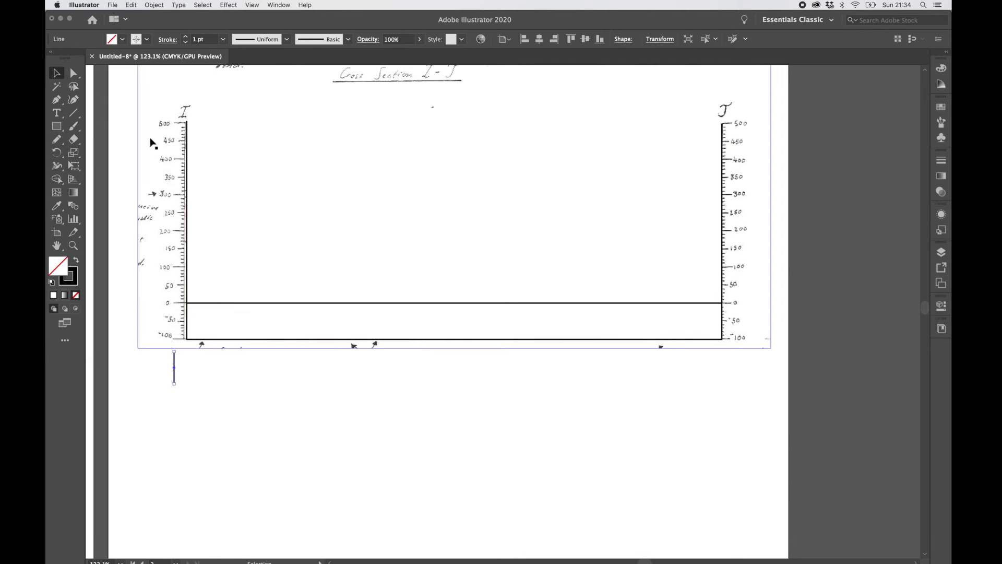
scroll(124, 96, "down", 3)
scroll(166, 88, "up", 2)
scroll(166, 89, "left", 2)
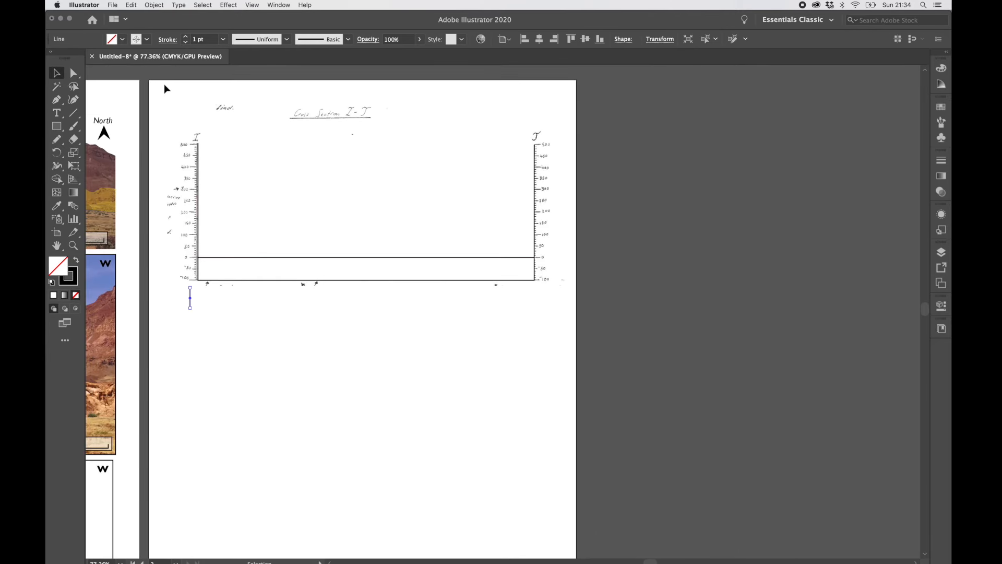
key("super+a")
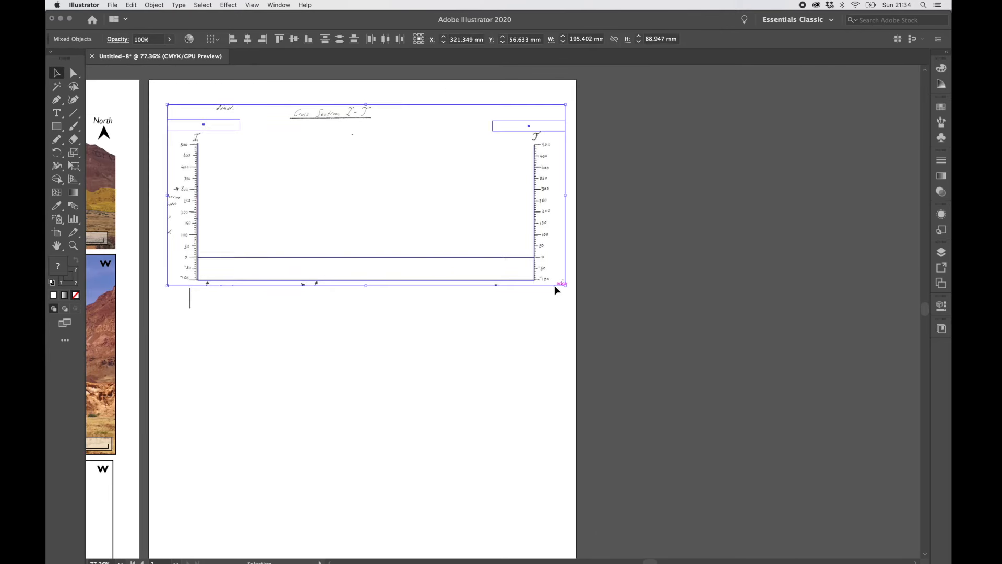
scroll(554, 285, "up", 4)
left_click_drag(721, 296, 698, 287)
scroll(699, 287, "left", 5)
left_click_drag(325, 186, 330, 161)
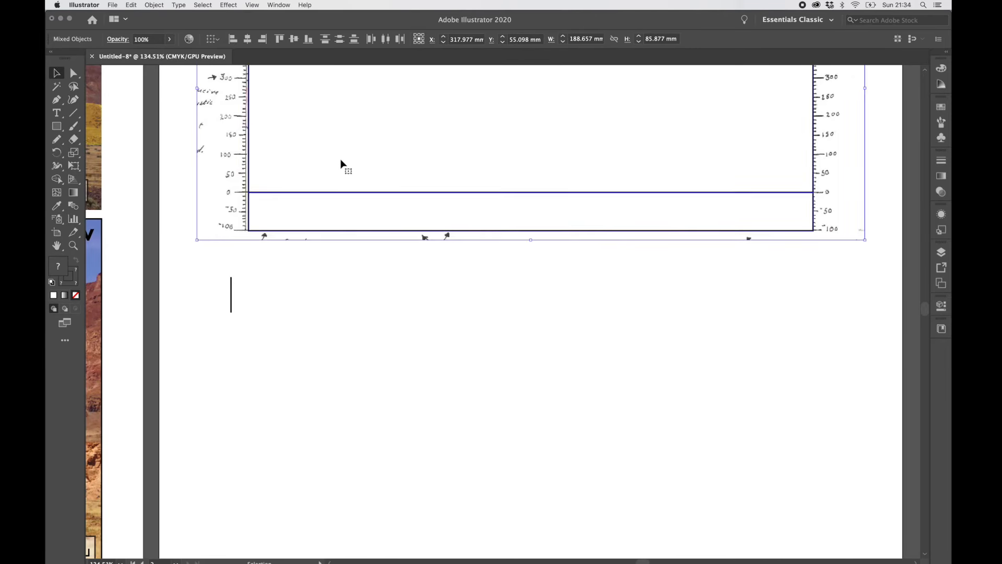
- Scale the cross-section group to about 177 mm wide and align it with the reference line so 100 m matches 10 mm
left_click_drag(869, 245, 847, 226)
left_click_drag(525, 134, 558, 150)
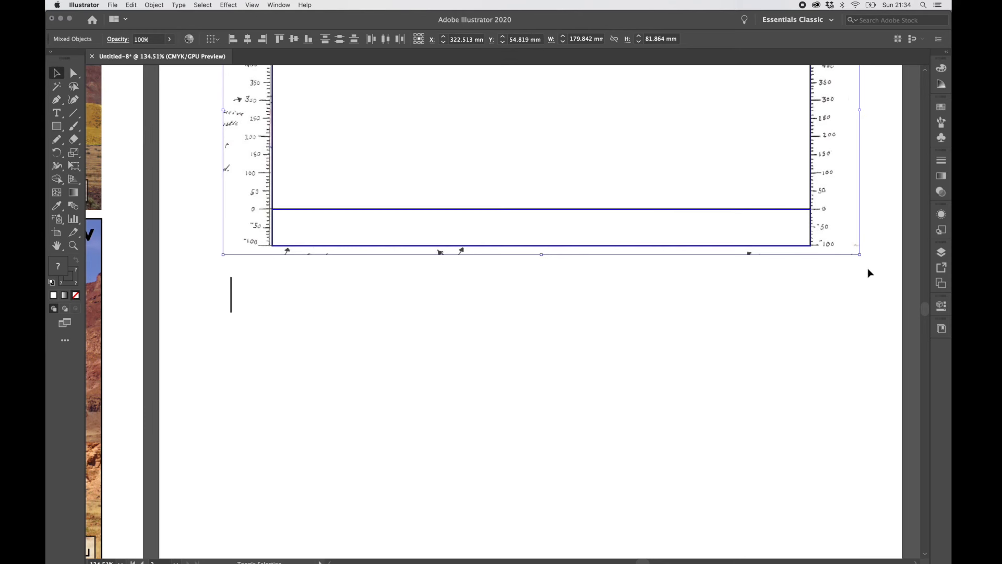
left_click_drag(862, 254, 853, 251)
left_click_drag(495, 166, 497, 228)
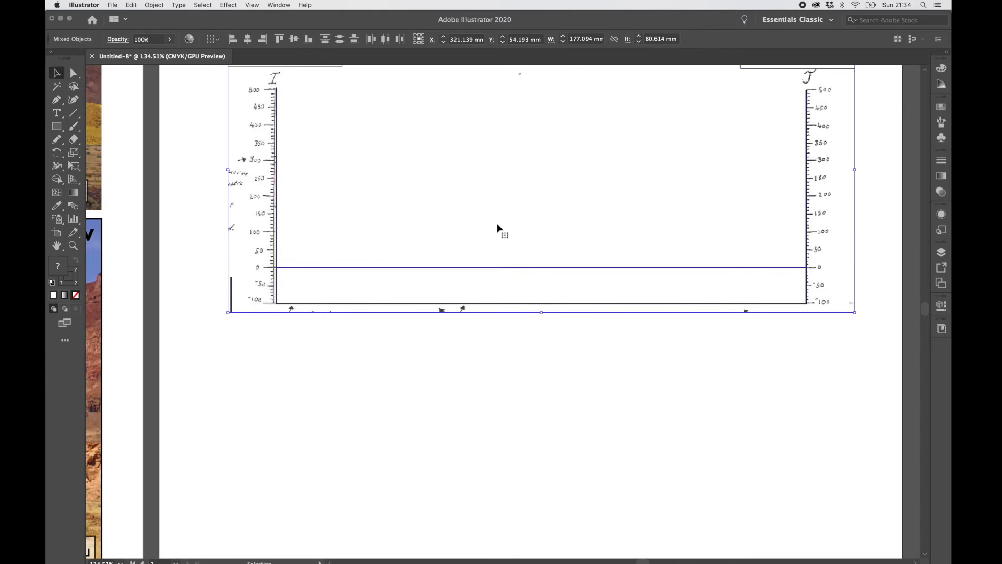
key("super+0")
left_click_drag(537, 309, 536, 290)
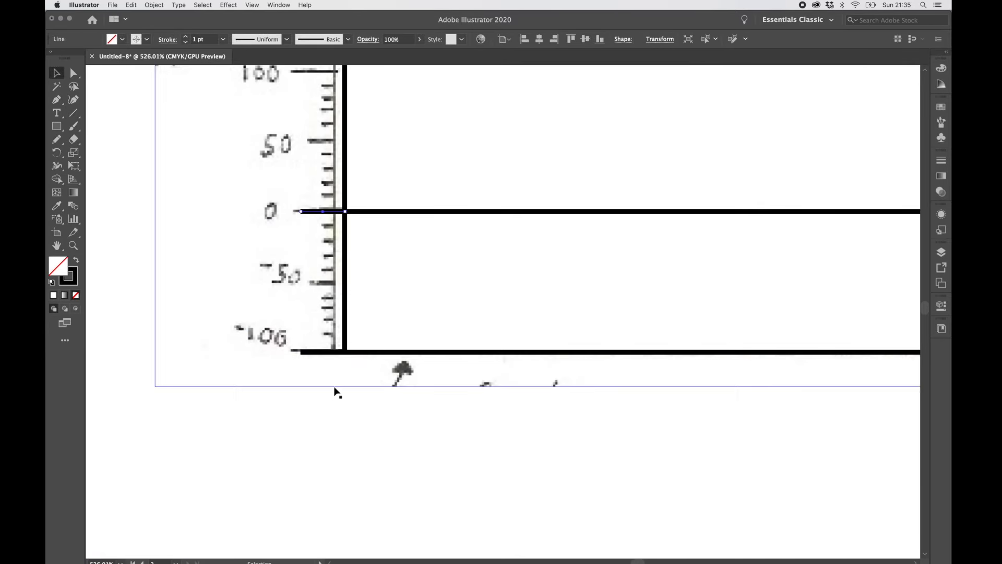
- Copy the short tick lines at 0 and -100 on the I axis and paste them below the cross-section
left_click(328, 351)
left_click(316, 212, "shift")
key("super+c")
scroll(317, 211, "down", 5)
key("super+v")
key("v")
left_click(459, 415)
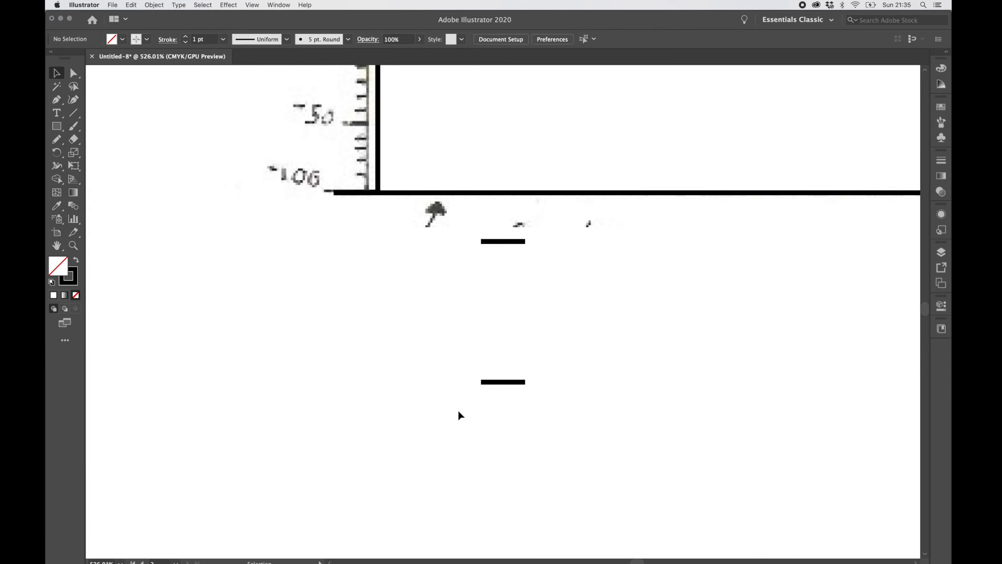
- Join the right ends of the copied ticks with a vertical line and add a shorter horizontal tick at its midpoint
left_click(73, 112)
left_click_drag(525, 241, 525, 382)
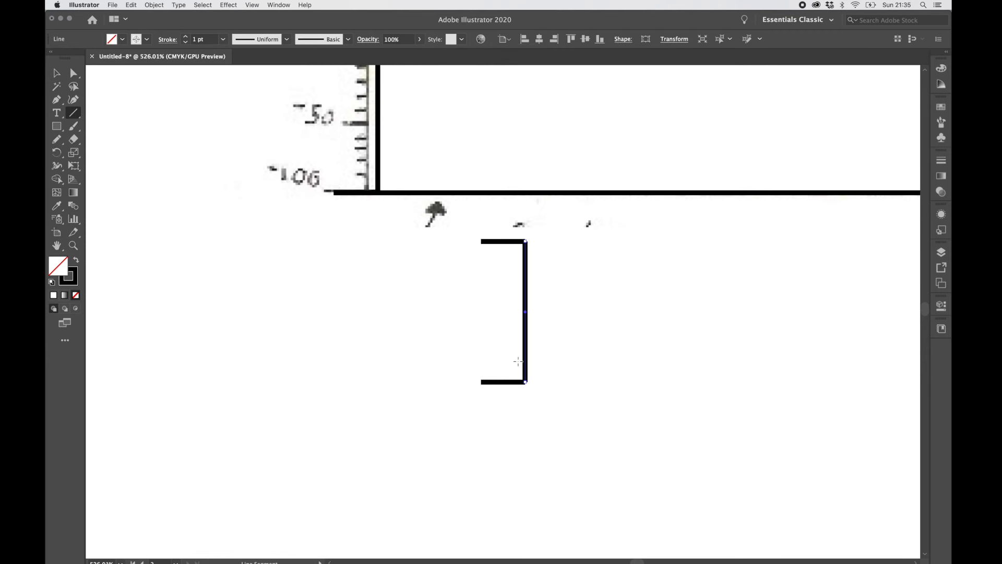
left_click_drag(506, 312, 525, 311)
scroll(510, 296, "up", 5)
scroll(509, 296, "right", 5)
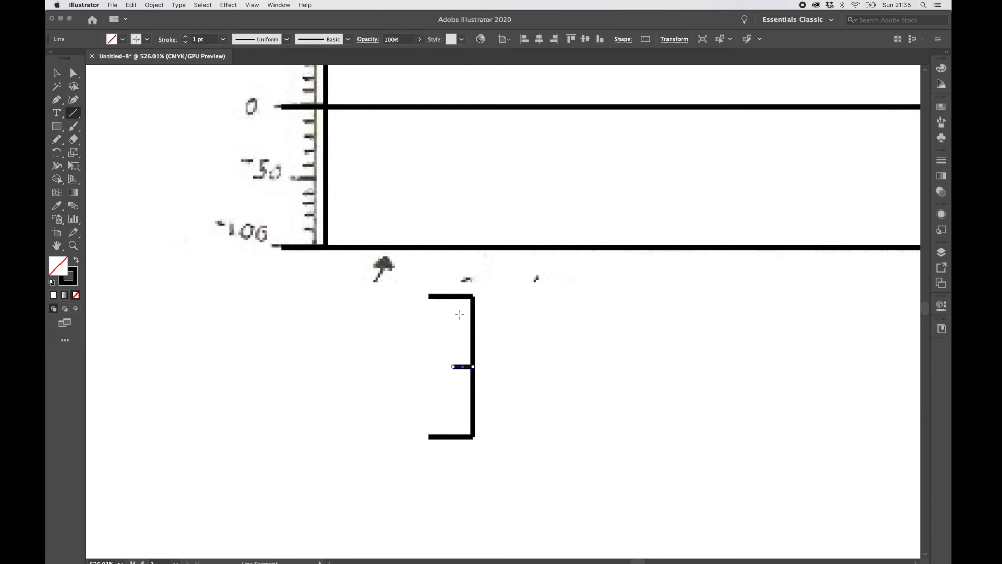
left_click_drag(453, 367, 443, 367)
left_click(56, 73)
- Widen the pair of short ticks and place two copies of it on the vertical line between its middle and lower ticks
scroll(517, 483, "up", 3)
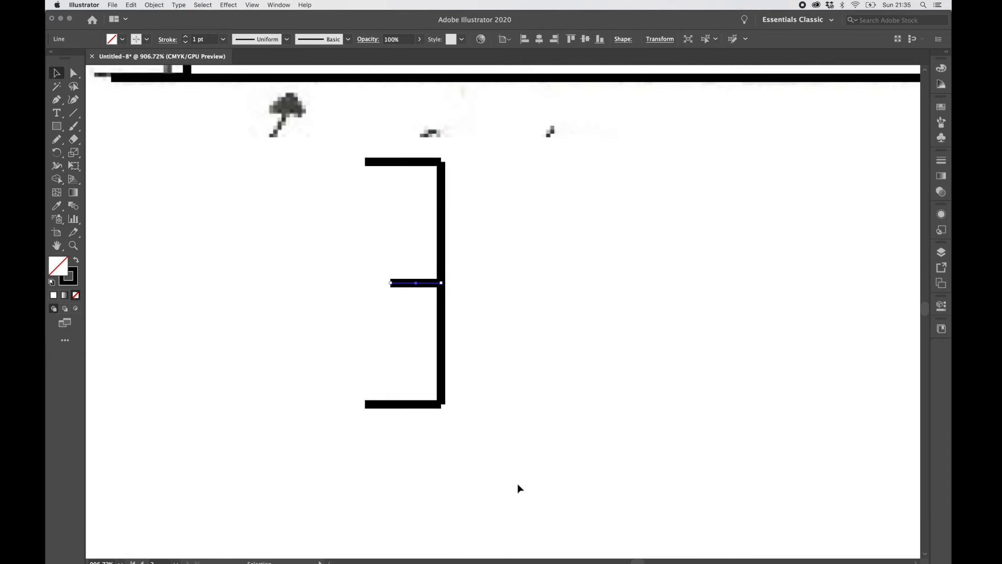
scroll(517, 484, "up", 3)
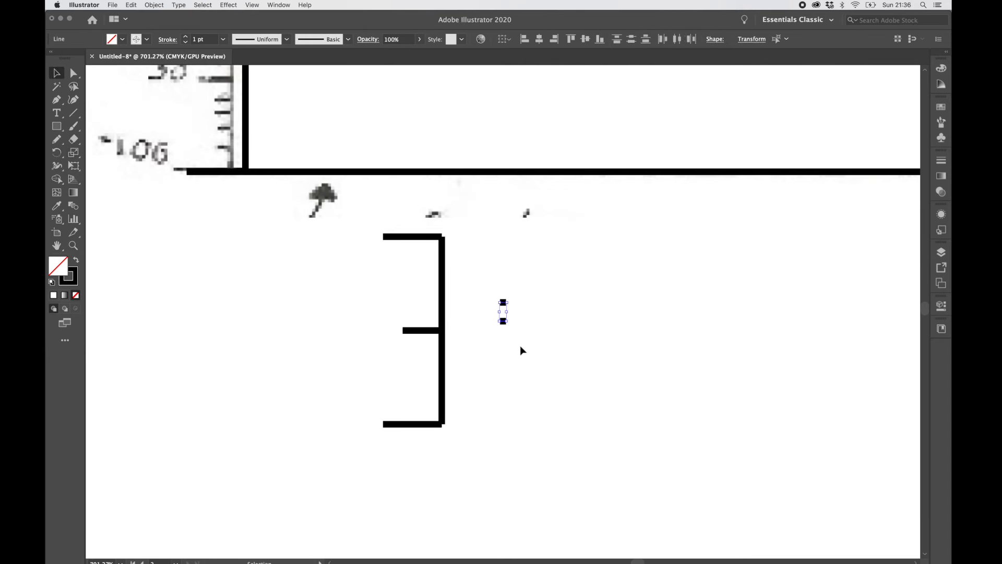
left_click_drag(503, 313, 490, 315)
left_click_drag(502, 305, 438, 390)
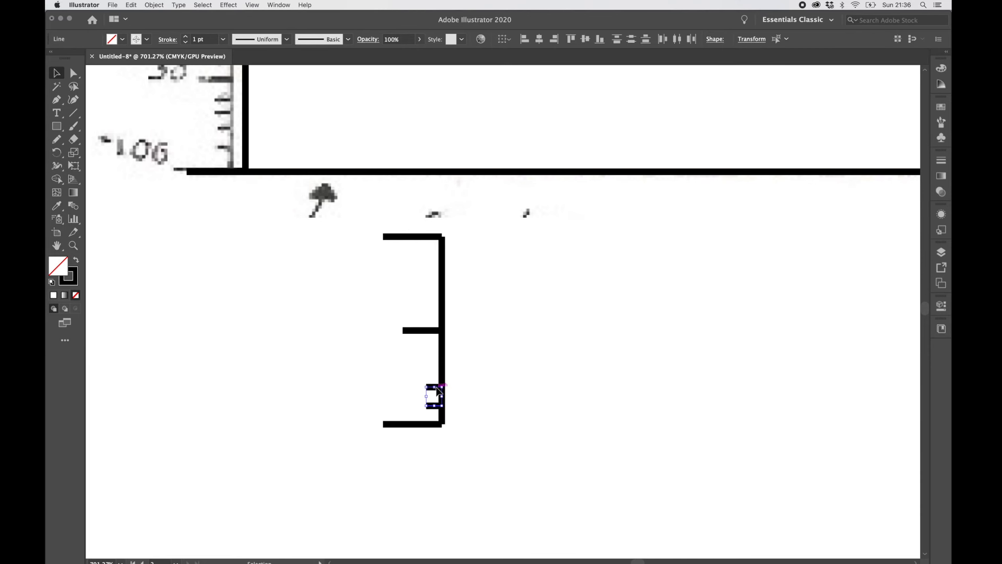
key("super+z")
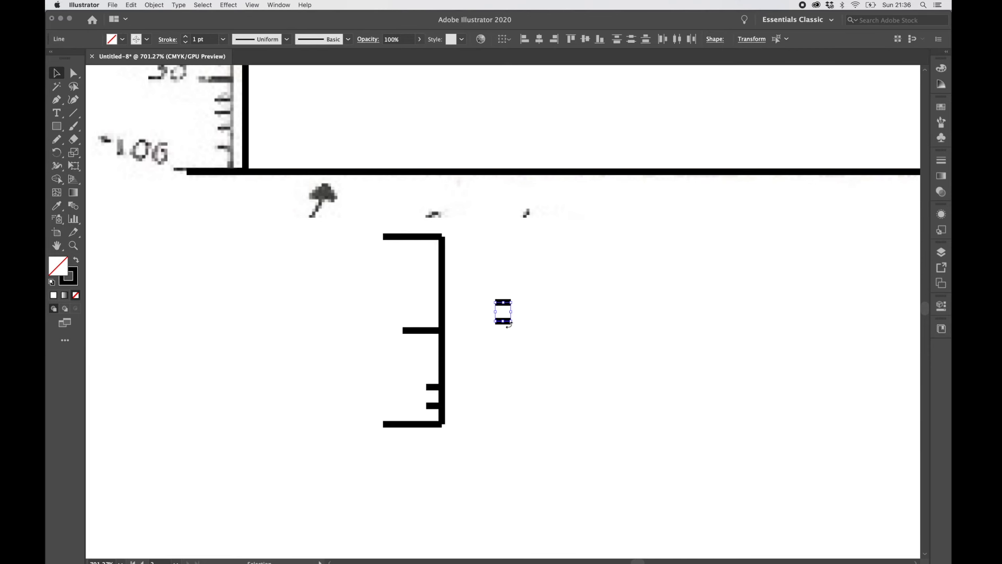
left_click_drag(507, 307, 437, 352)
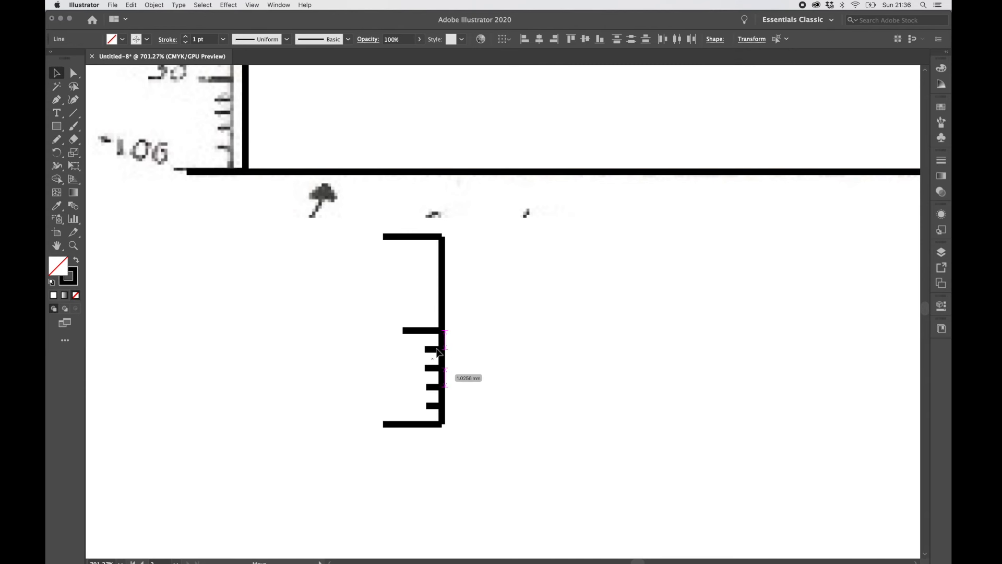
left_click_drag(438, 349, 439, 348)
left_click(555, 395)
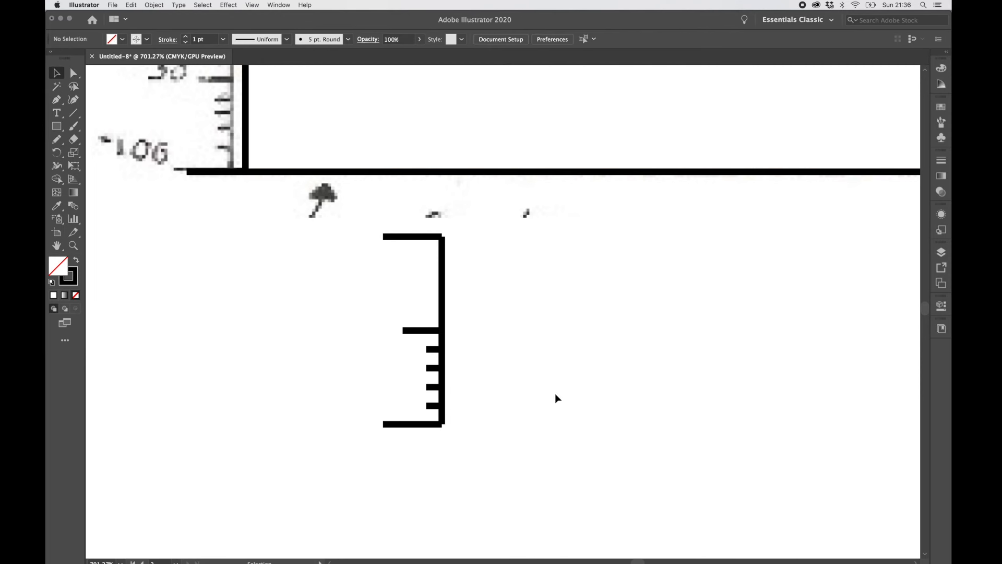
- Copy the four short ticks into the upper half of the tick scale and delete the vertical line joining the ticks
left_click_drag(408, 351, 436, 417)
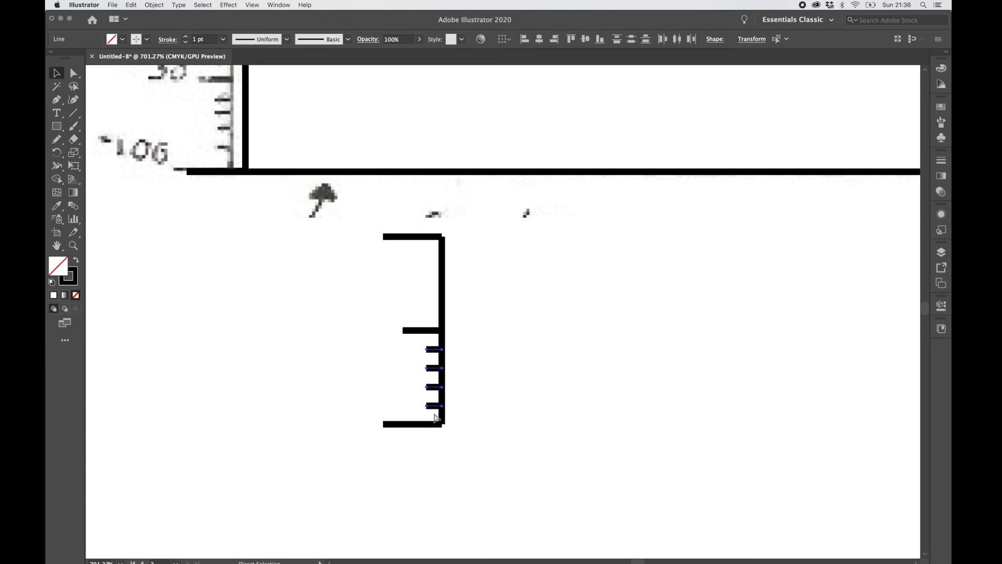
key("super+c")
key("super+v")
left_click_drag(511, 340, 442, 311)
left_click_drag(419, 342, 434, 420)
left_click_drag(426, 332, 424, 386)
left_click(397, 389)
left_click(574, 388)
left_click(443, 321)
key("Delete")
- Move the complete tick set onto the I axis, aligning its long ticks with 0 and -100
scroll(444, 321, "down", 5)
left_click_drag(455, 287, 383, 368)
scroll(384, 339, "up", 4)
left_click_drag(493, 470, 431, 374)
left_click_drag(463, 419, 373, 302)
scroll(372, 303, "up", 5)
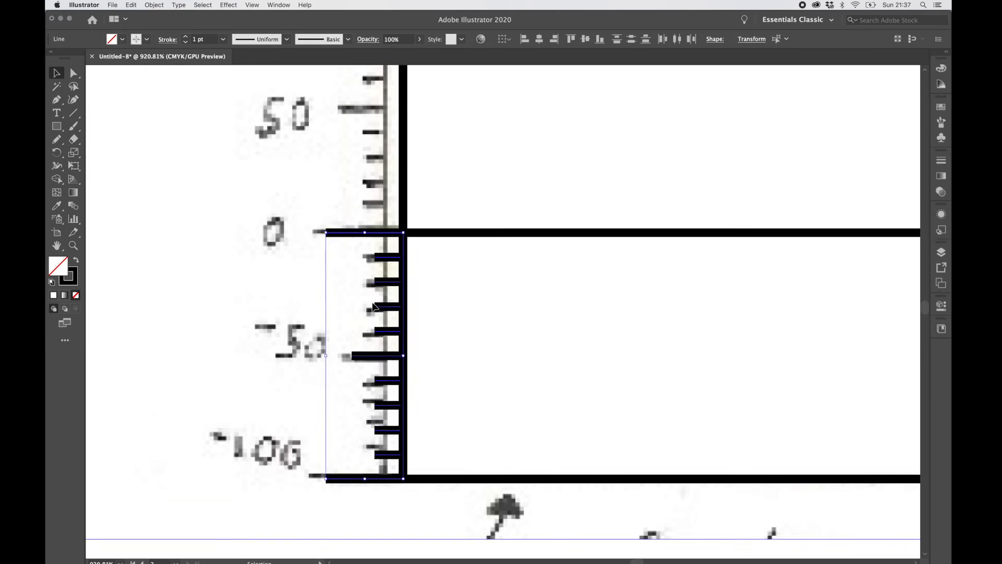
- Duplicate the tick set onto the I axis between 0 and 100 and remove the overlapping surplus tick
key("super+c")
key("super+v")
scroll(372, 307, "up", 3)
left_click_drag(572, 481, 436, 292)
left_click(373, 293)
key("Delete")
left_click(387, 539)
key("Delete")
key("super+z")
- Lock the scanned cross-section and create a new layer named Cross section
scroll(387, 540, "down", 5)
scroll(387, 541, "down", 3)
left_click(343, 393)
key("super+2")
left_click(941, 252)
left_click(896, 351)
scroll(843, 295, "down", 3)
double_click(861, 293)
type("Cr")
left_click(869, 317)
left_click(868, 282)
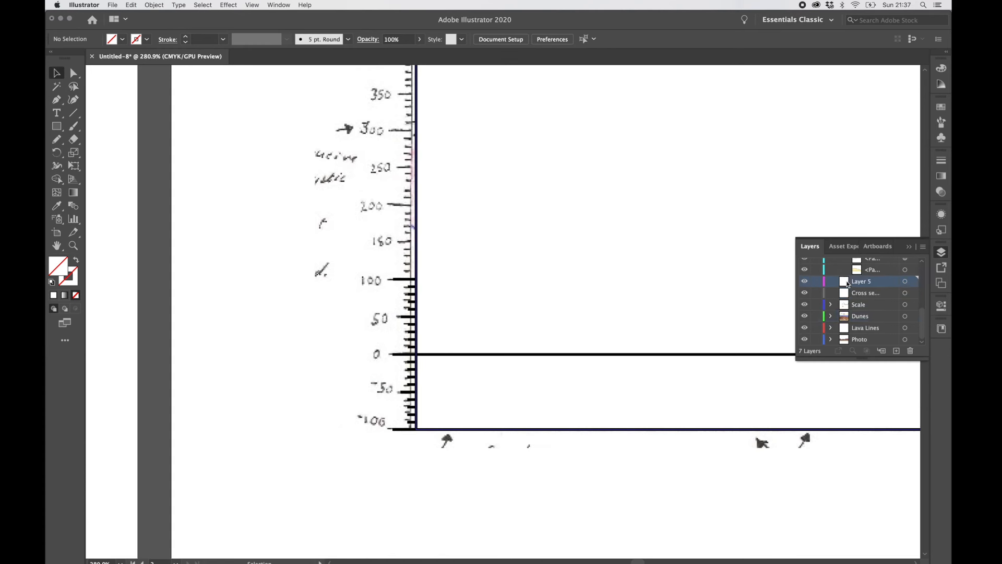
scroll(868, 292, "up", 2)
- Move the cross-section layer below the Scale layer and lock it
left_click(866, 328)
left_click(550, 290)
left_click(831, 328)
scroll(849, 327, "down", 4)
scroll(850, 329, "down", 10)
left_click_drag(890, 293, 846, 322)
left_click(830, 317)
left_click(816, 316)
- Duplicate the I axis ticks upward until the scale reaches 500
scroll(407, 313, "left", 3)
scroll(407, 313, "up", 1)
left_click_drag(402, 278, 441, 486)
left_click_drag(442, 440, 442, 295)
scroll(442, 295, "down", 2)
left_click_drag(416, 137, 491, 210)
scroll(455, 446, "up", 3)
scroll(464, 189, "up", 8)
scroll(492, 210, "down", 7)
scroll(492, 210, "down", 6)
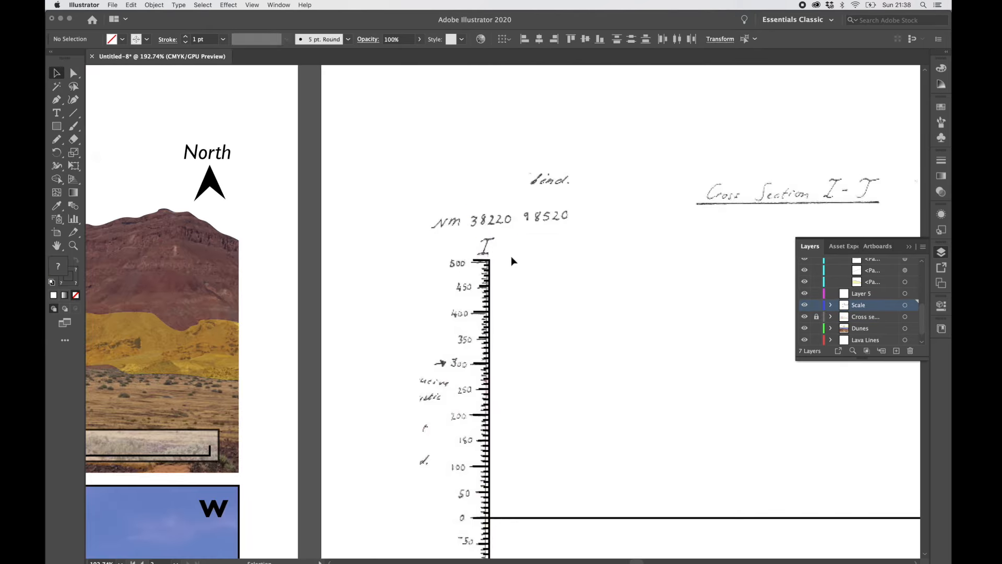
- Copy the whole column of I axis ticks and place a mirrored copy on the J axis from -100 to 500
left_click_drag(342, 172, 371, 461)
key("super+c")
key("super+v")
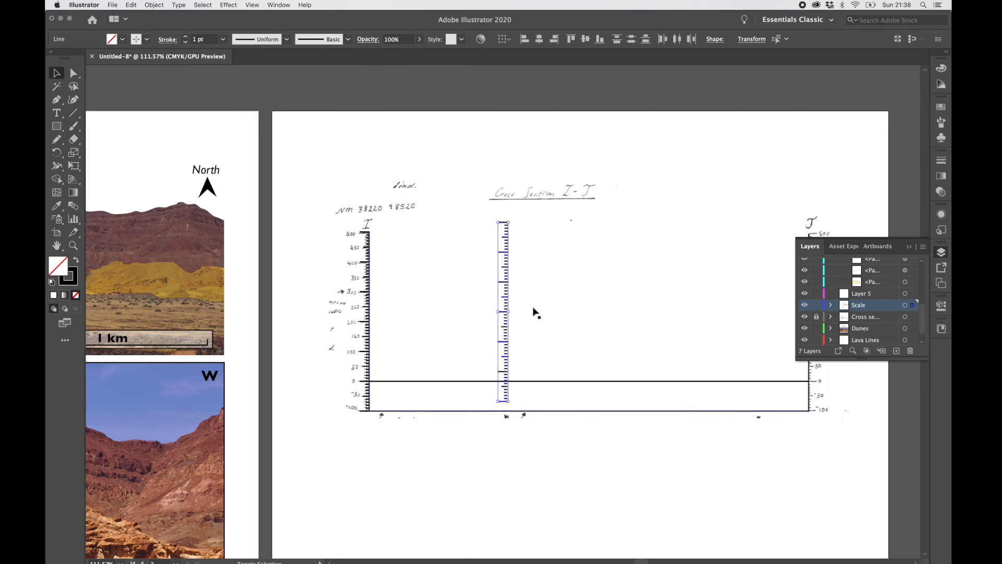
left_click_drag(513, 311, 472, 312)
scroll(572, 362, "right", 4)
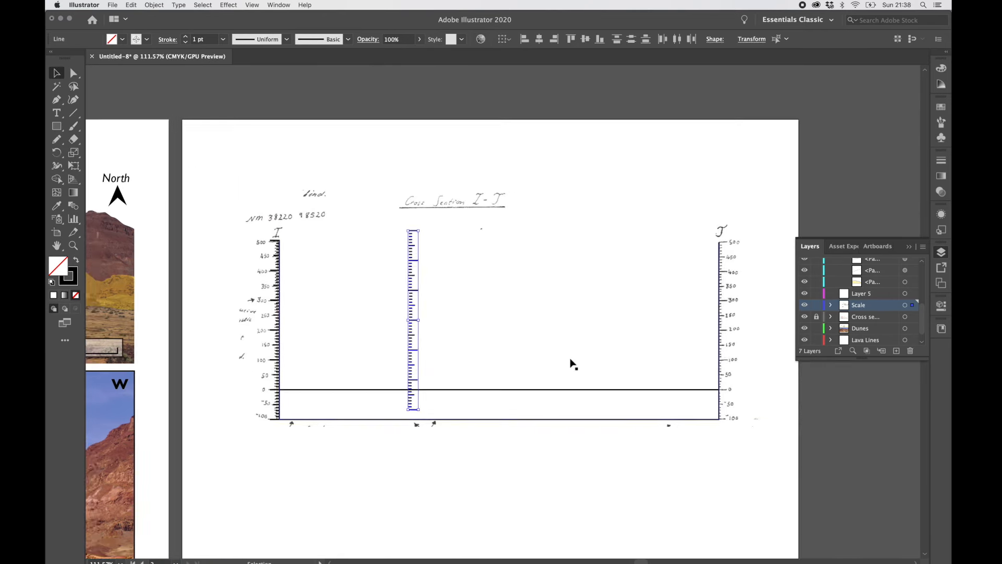
left_click_drag(388, 324, 680, 367)
scroll(705, 334, "up", 10)
scroll(680, 367, "down", 10)
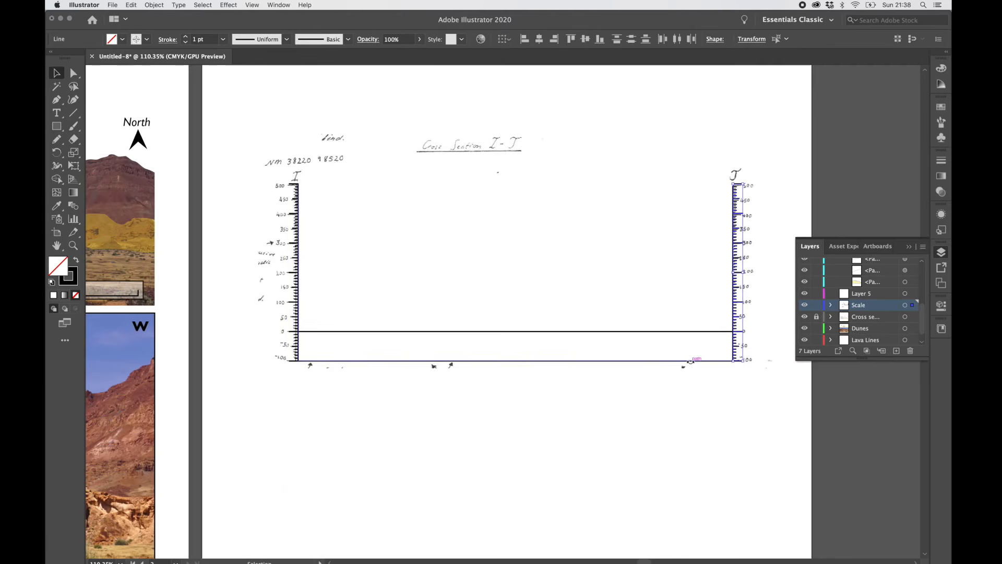
left_click(452, 527)
- Add a -100 text label near the bottom of the I axis
scroll(452, 527, "up", 2)
scroll(452, 527, "down", 3)
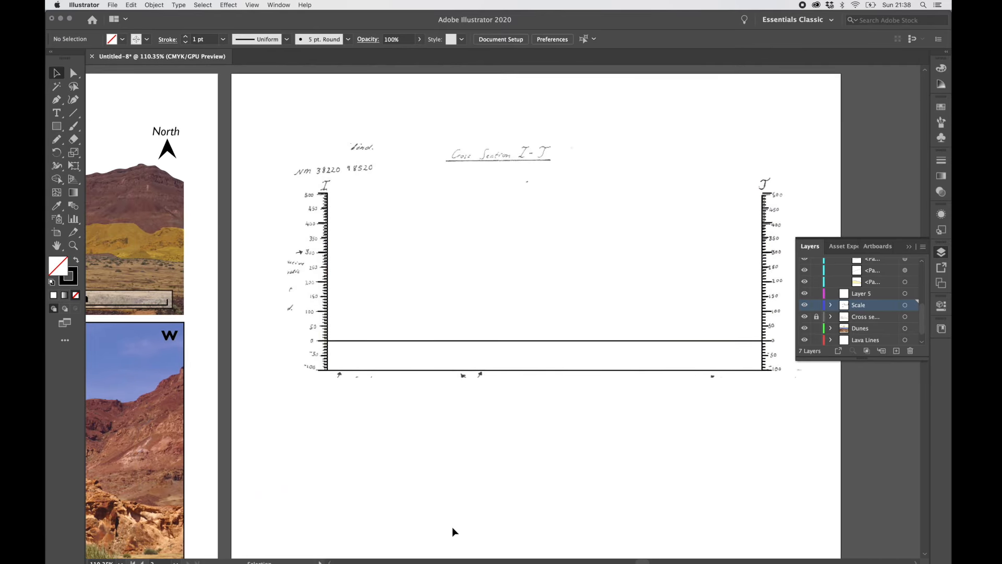
scroll(262, 451, "up", 3)
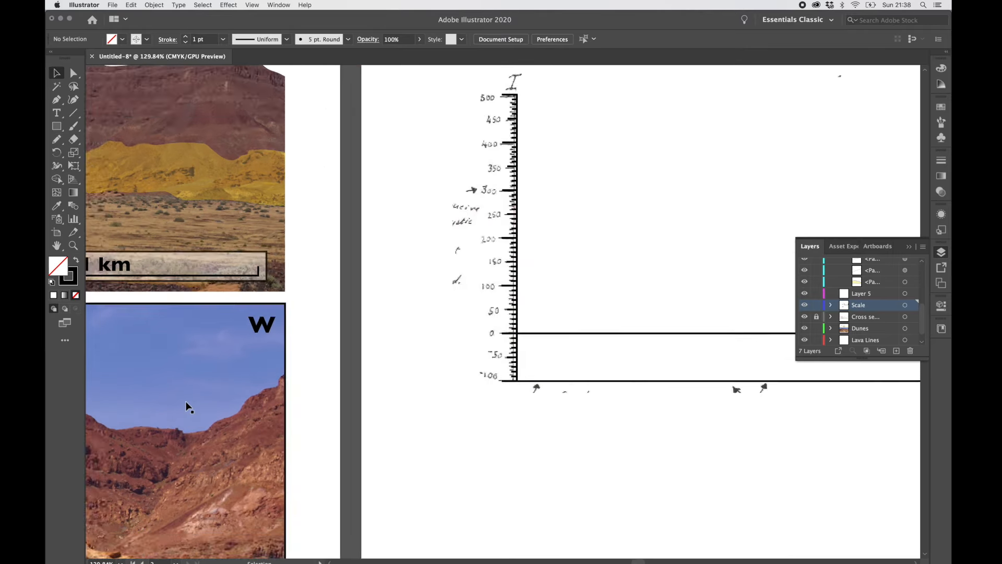
scroll(186, 401, "up", 1)
scroll(186, 401, "right", 1)
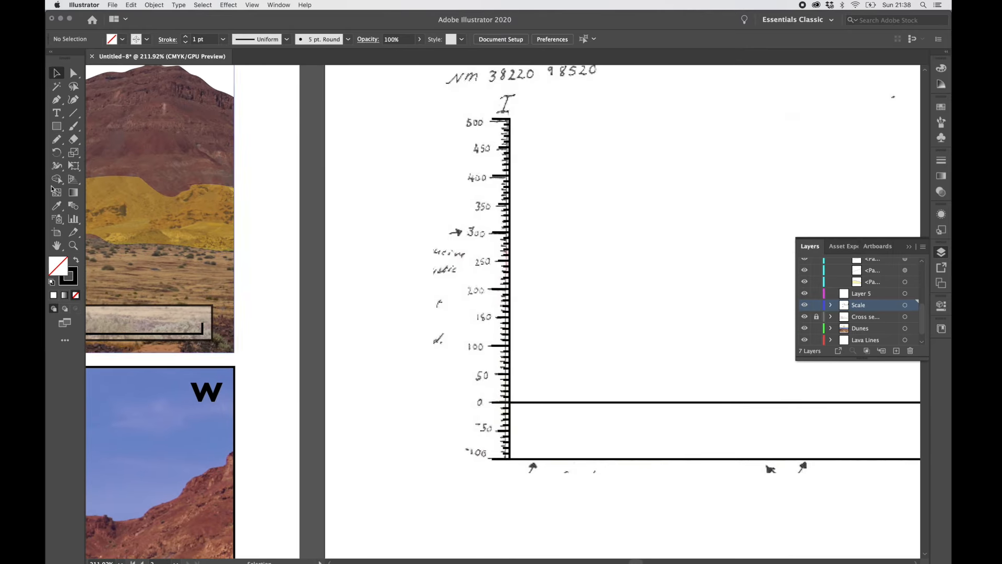
left_click(56, 113)
scroll(449, 434, "up", 3)
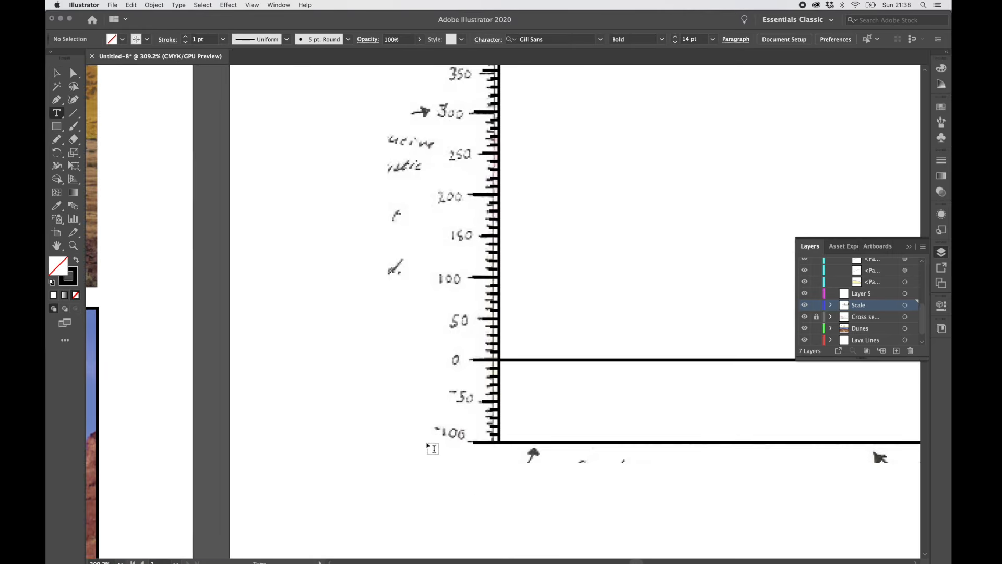
left_click(412, 428)
type("-1-")
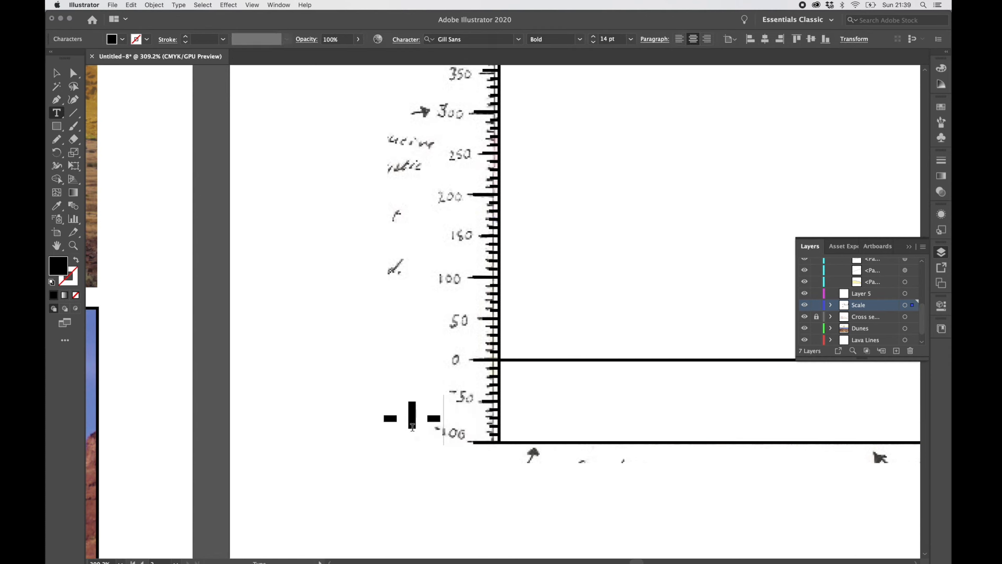
key("BackSpace")
type("00")
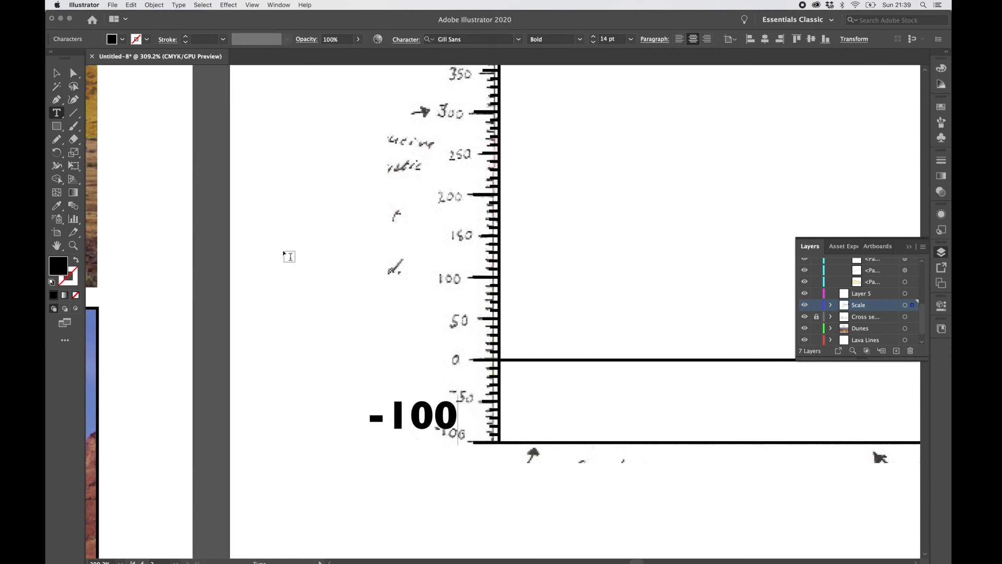
- Format the -100 label as 8 pt Gill Sans Regular with right alignment and place it beside the -100 tick
left_click(55, 75)
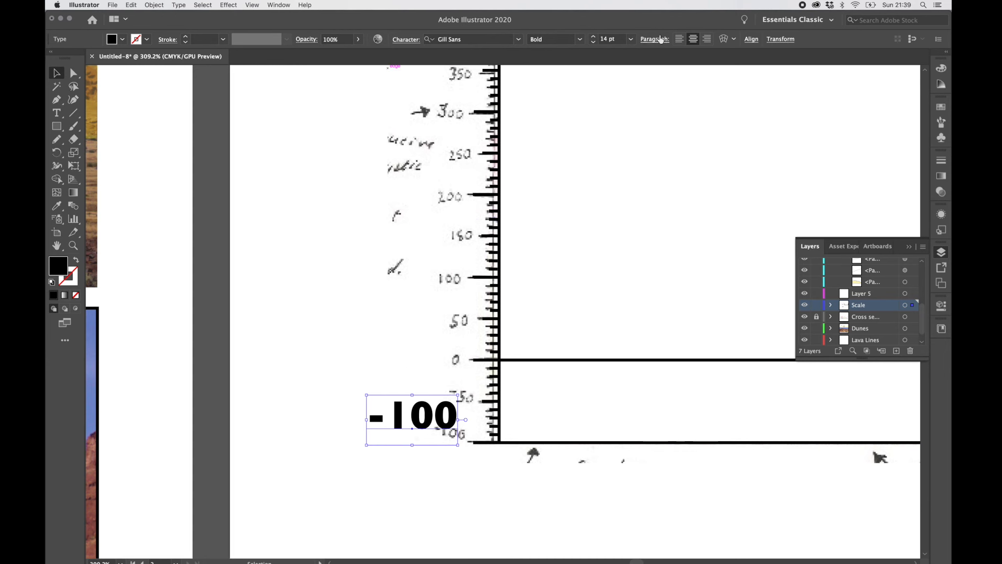
left_click(631, 40)
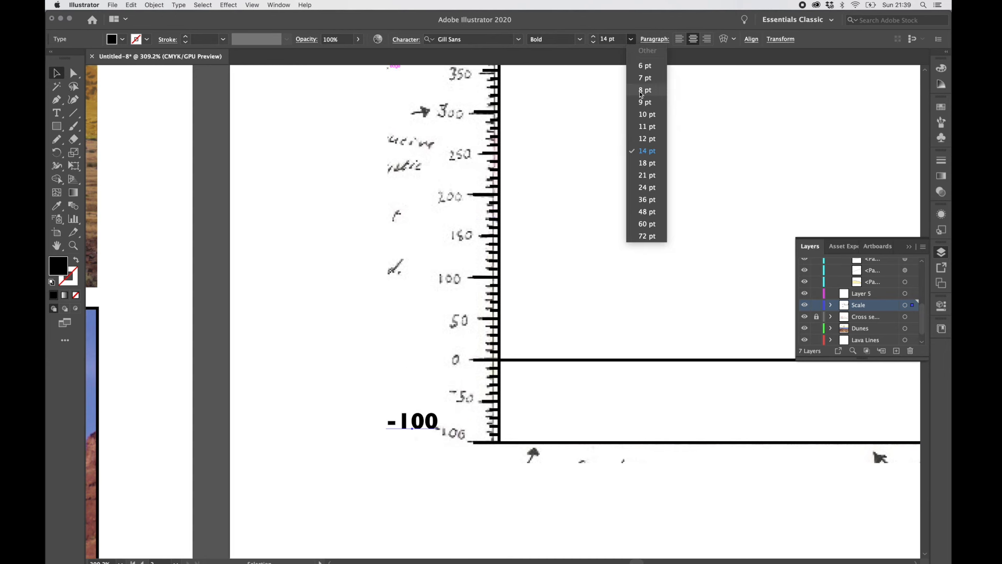
left_click(641, 93)
left_click(578, 40)
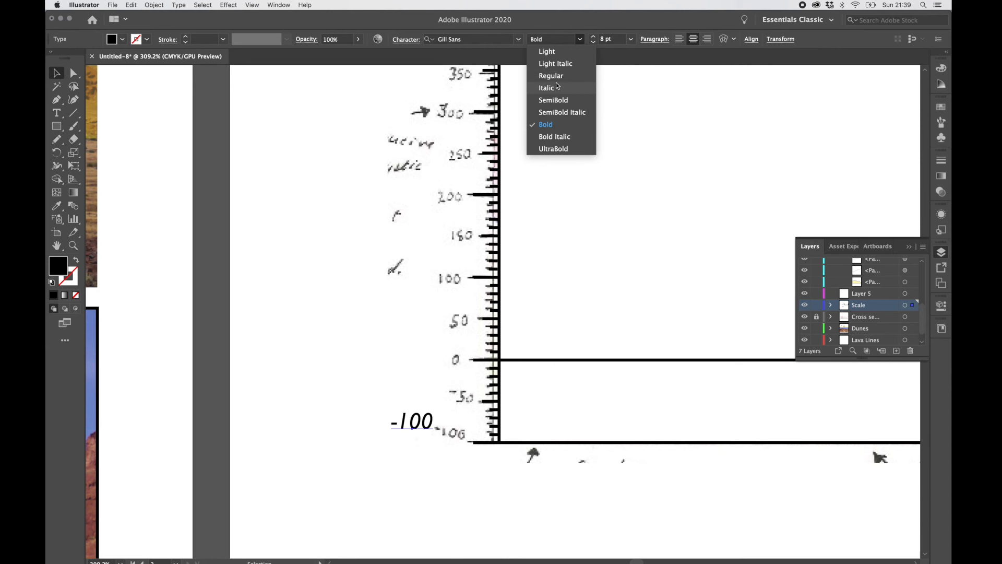
left_click(551, 76)
left_click_drag(426, 430, 462, 453)
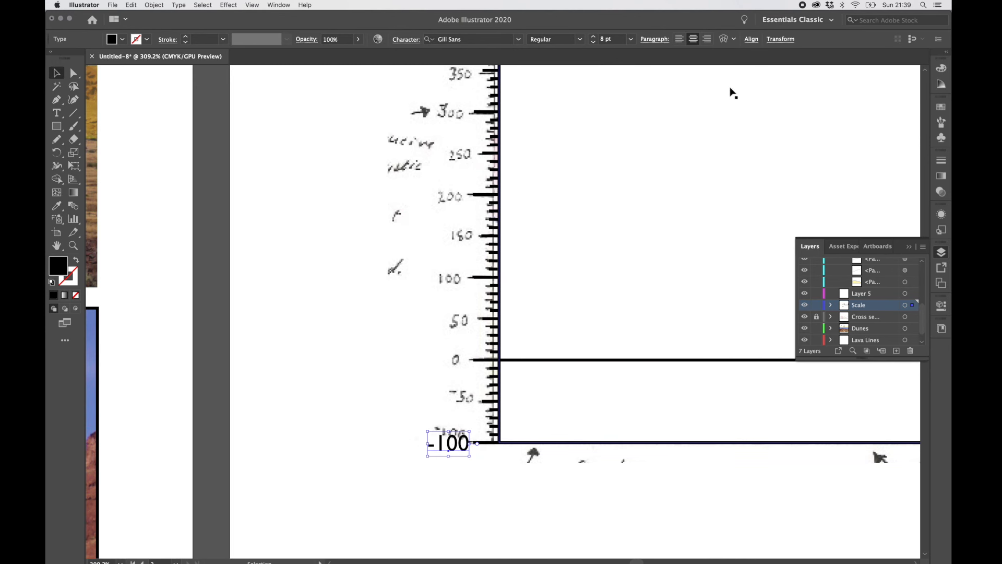
left_click(708, 40)
left_click_drag(435, 452, 455, 453)
- Paste a copy of the -100 label beside the I axis zero tick and change its text to 0
key("super+v")
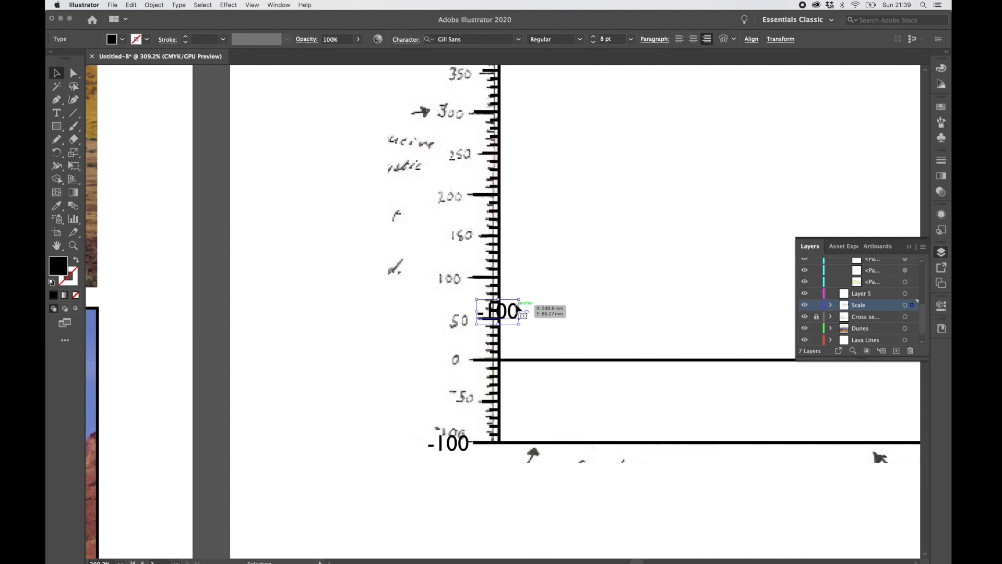
left_click_drag(514, 315, 403, 358)
double_click(460, 363)
key("BackSpace")
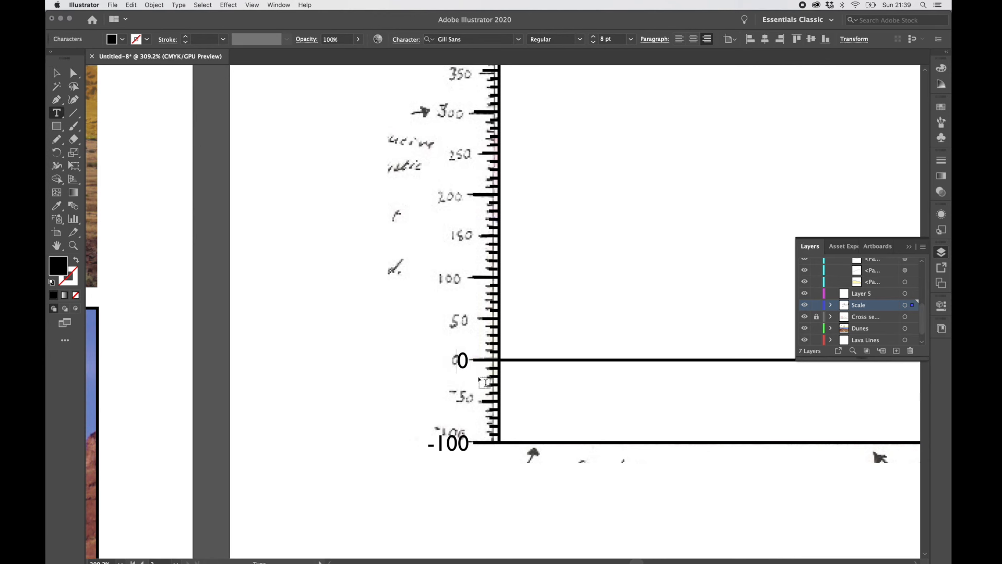
key("Escape")
- Add the text labels 100, 200 and 300 near their ticks on the I axis
left_click(439, 282)
type("10")
key("Escape")
left_click(414, 198)
type("100")
scroll(413, 197, "up", 3)
key("Escape")
left_click(408, 187)
type("300")
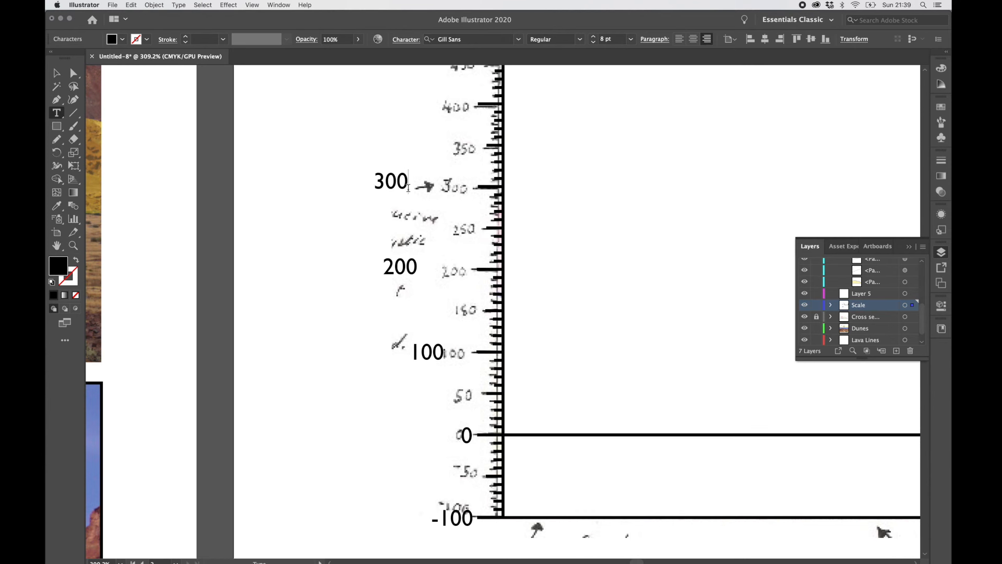
- Add the text labels 400 and 500 near the upper ticks of the I axis
scroll(407, 186, "up", 3)
key("Escape")
left_click(372, 194)
type("400")
key("Escape")
left_click(380, 111)
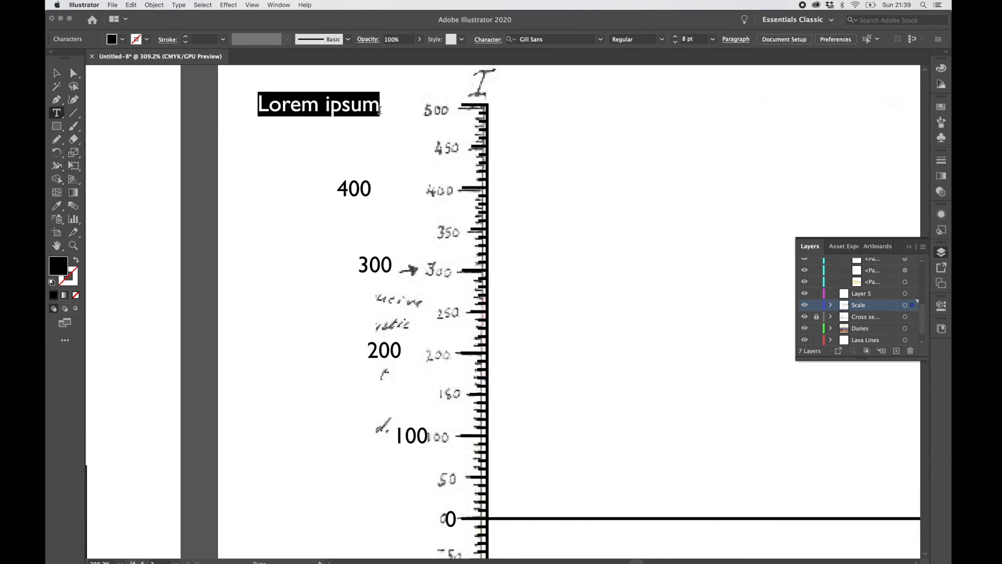
type("500")
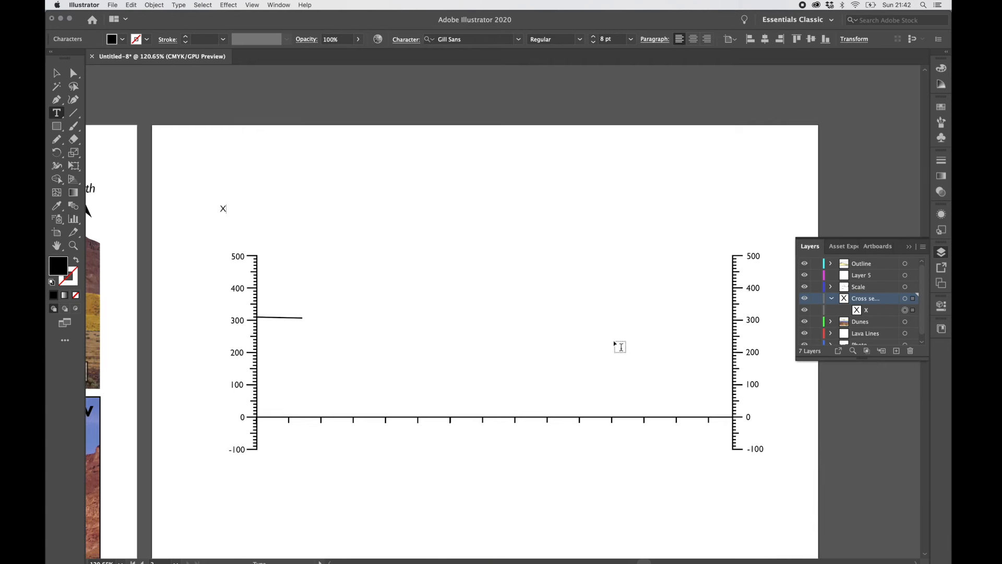
- Add a Y text label above the cross-section, try it above the J axis and undo that move
left_click(565, 215)
type("Y")
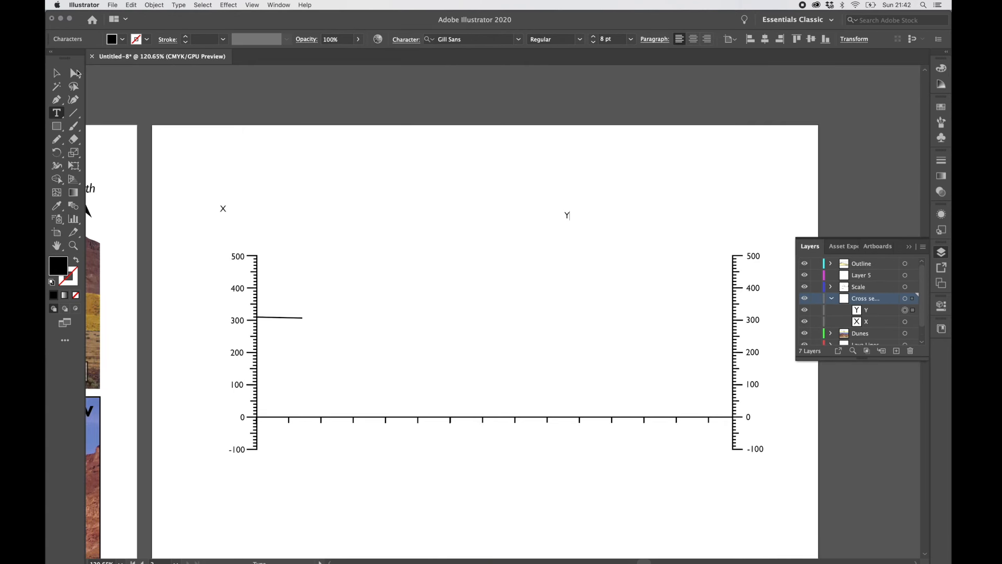
left_click(54, 74)
left_click(503, 194)
left_click_drag(569, 217, 735, 247)
key("super+z")
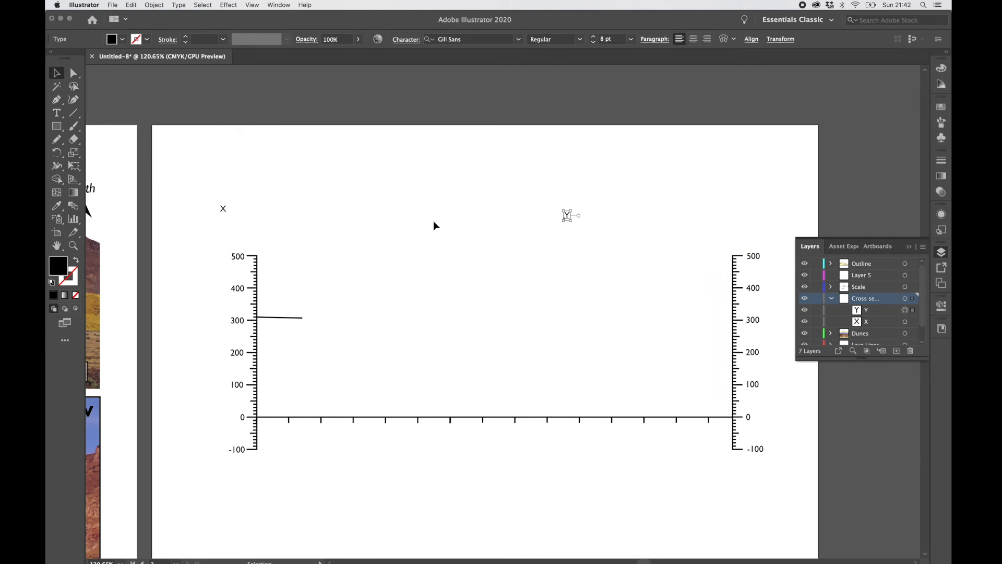
- Replace the Y label's text with X’
key("x")
scroll(646, 247, "up", 5)
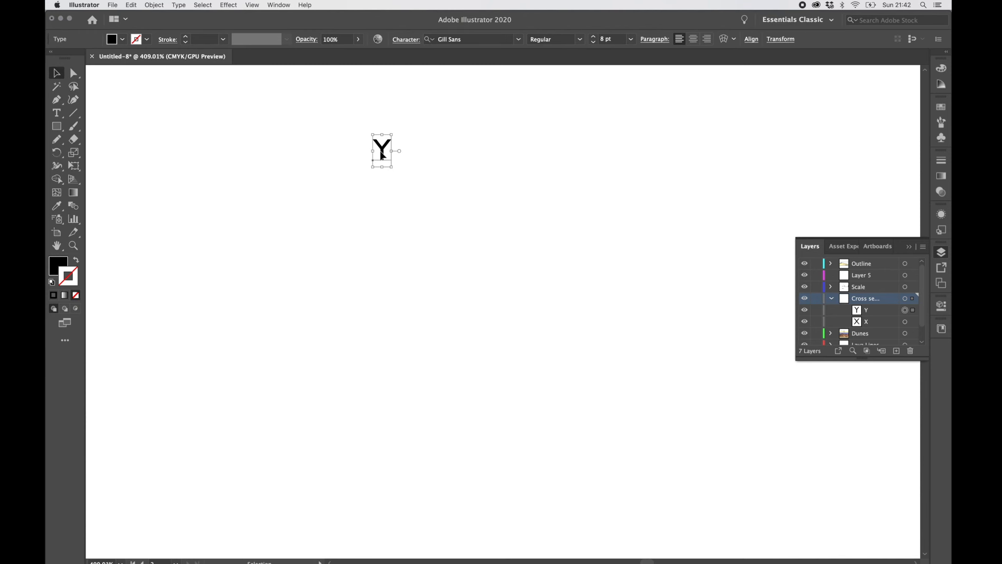
key("t")
left_click_drag(381, 151, 408, 154)
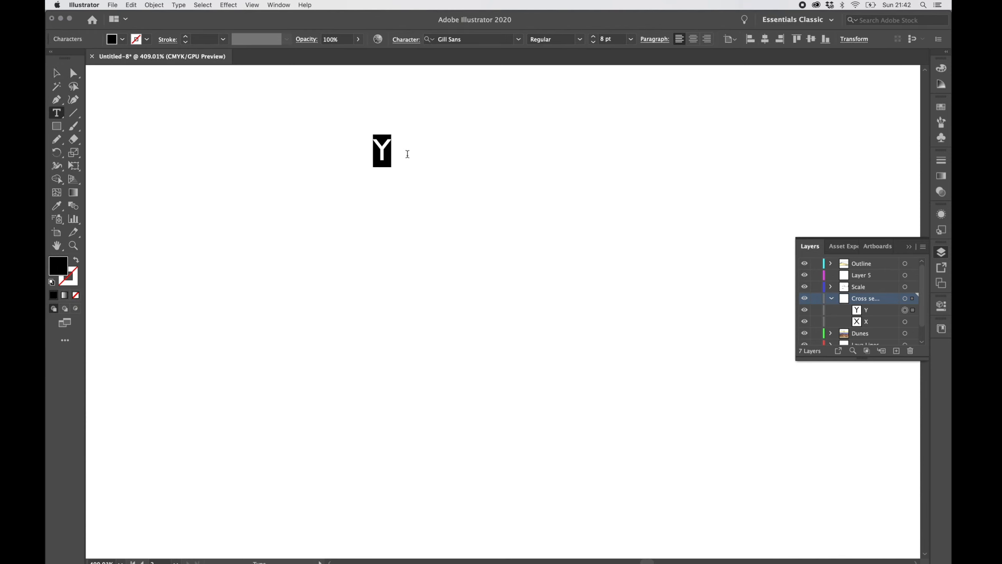
type("X’")
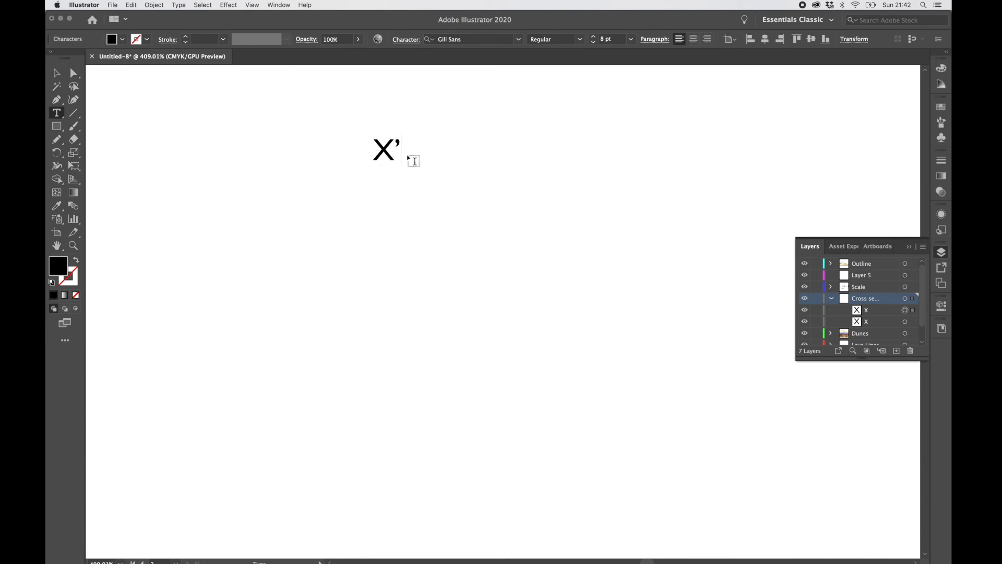